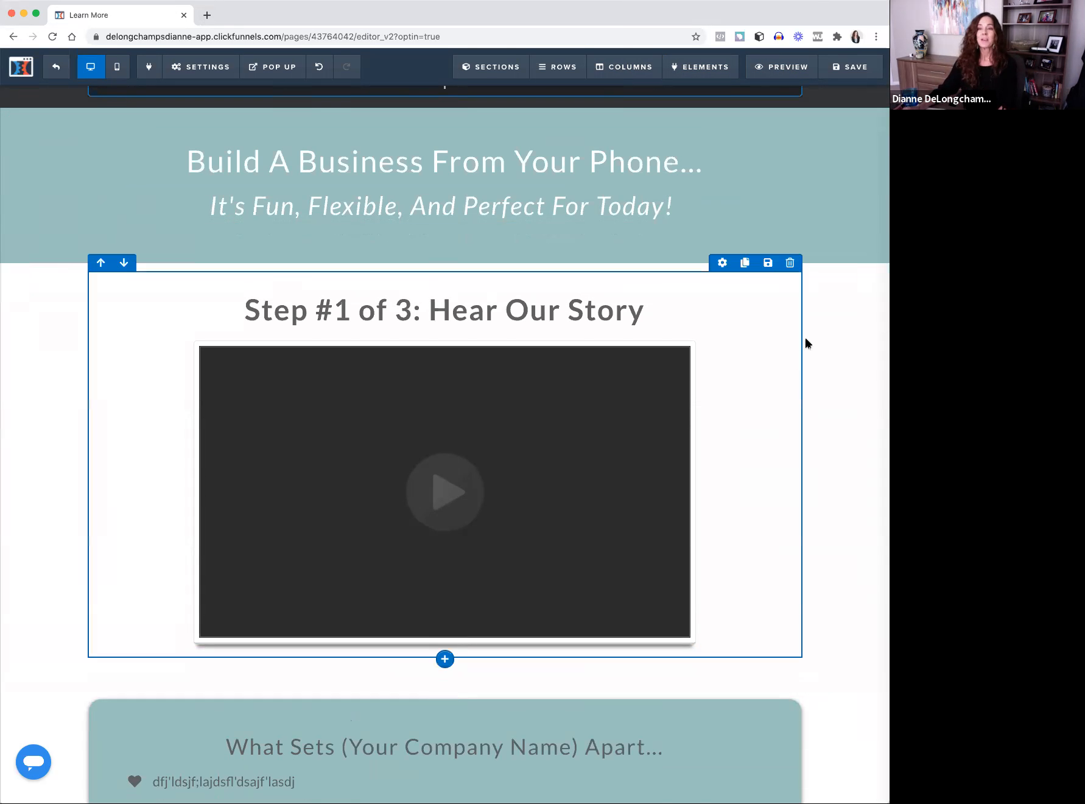
Preview the Learn More page and review the Step #1 story video and the "What Sets (Your Company Name) Apart" box.
click(793, 68)
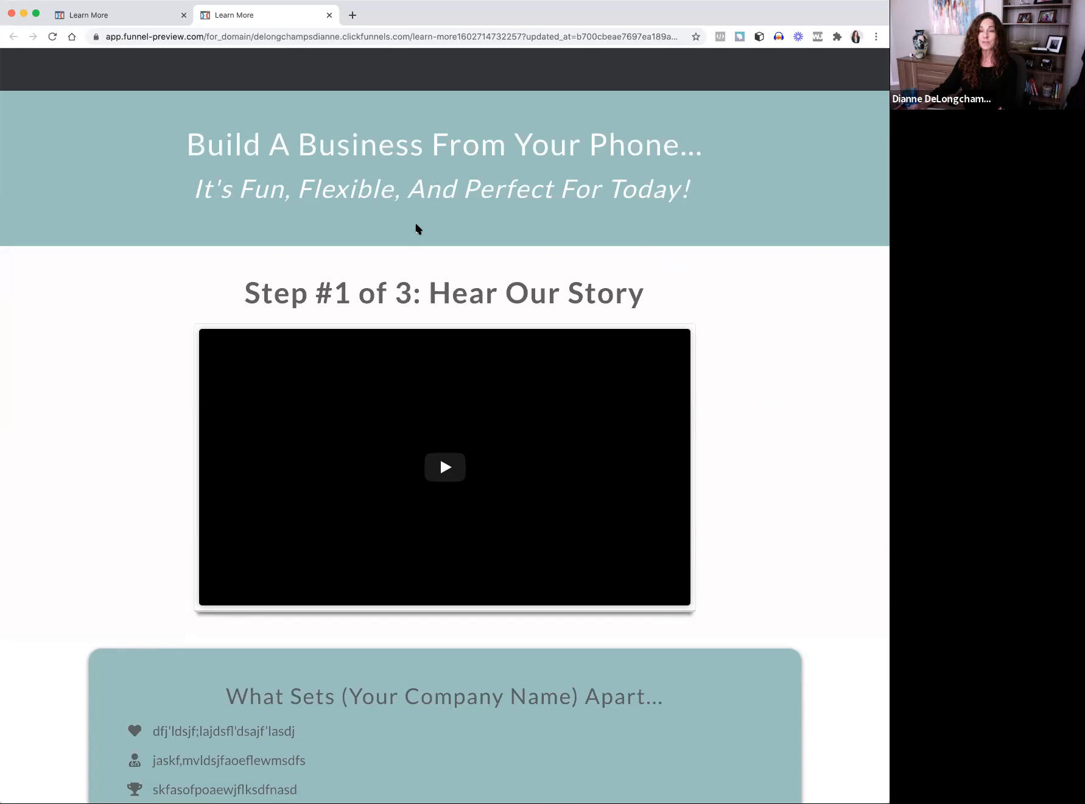
scroll(811, 402, down, 5)
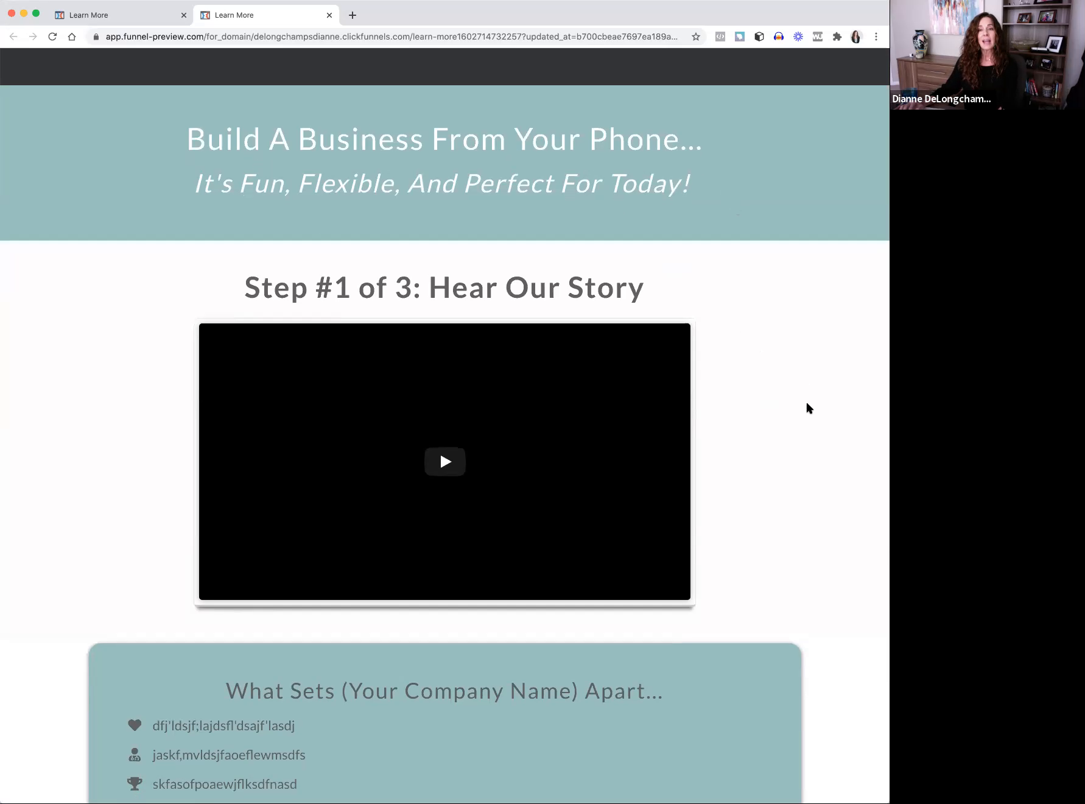
scroll(809, 407, down, 3)
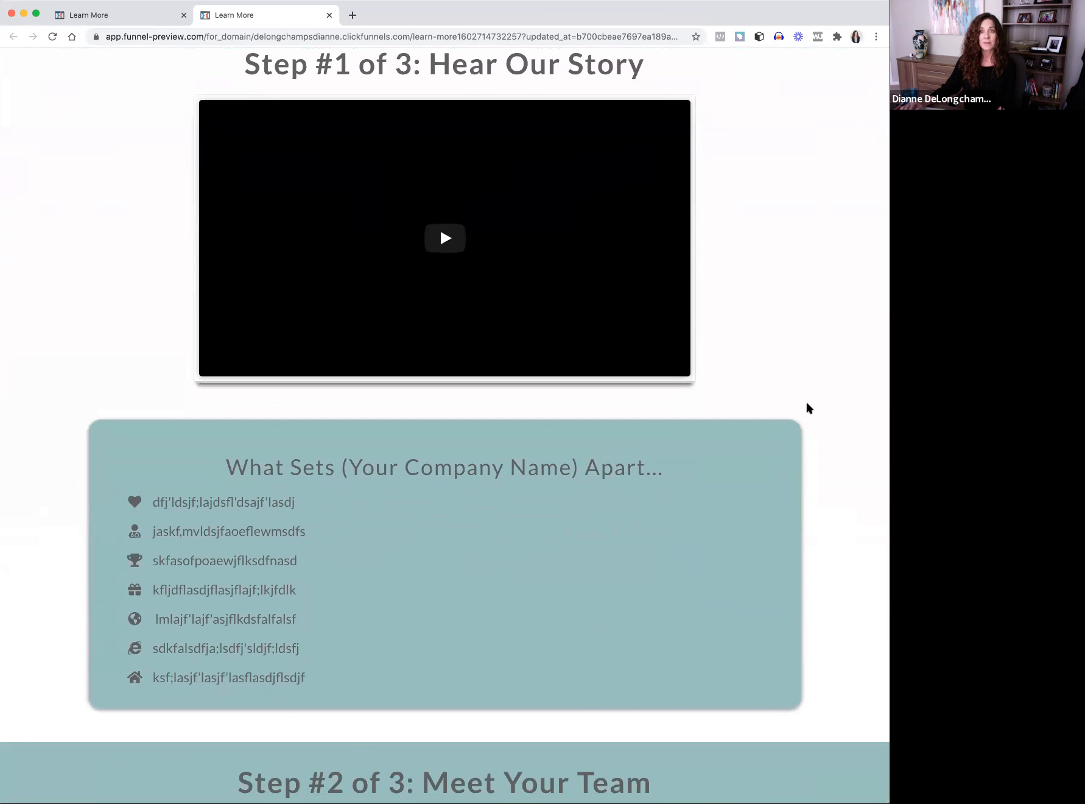
scroll(807, 403, down, 3)
scroll(807, 403, down, 4)
scroll(809, 407, down, 2)
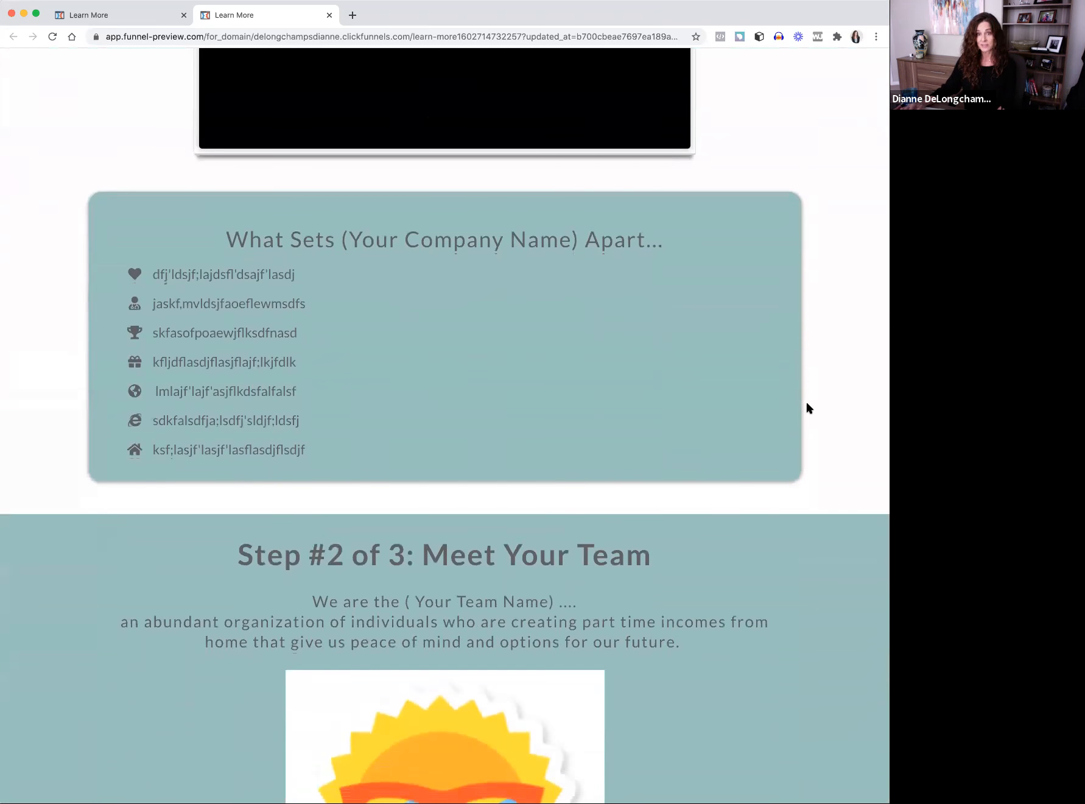
scroll(807, 404, down, 2)
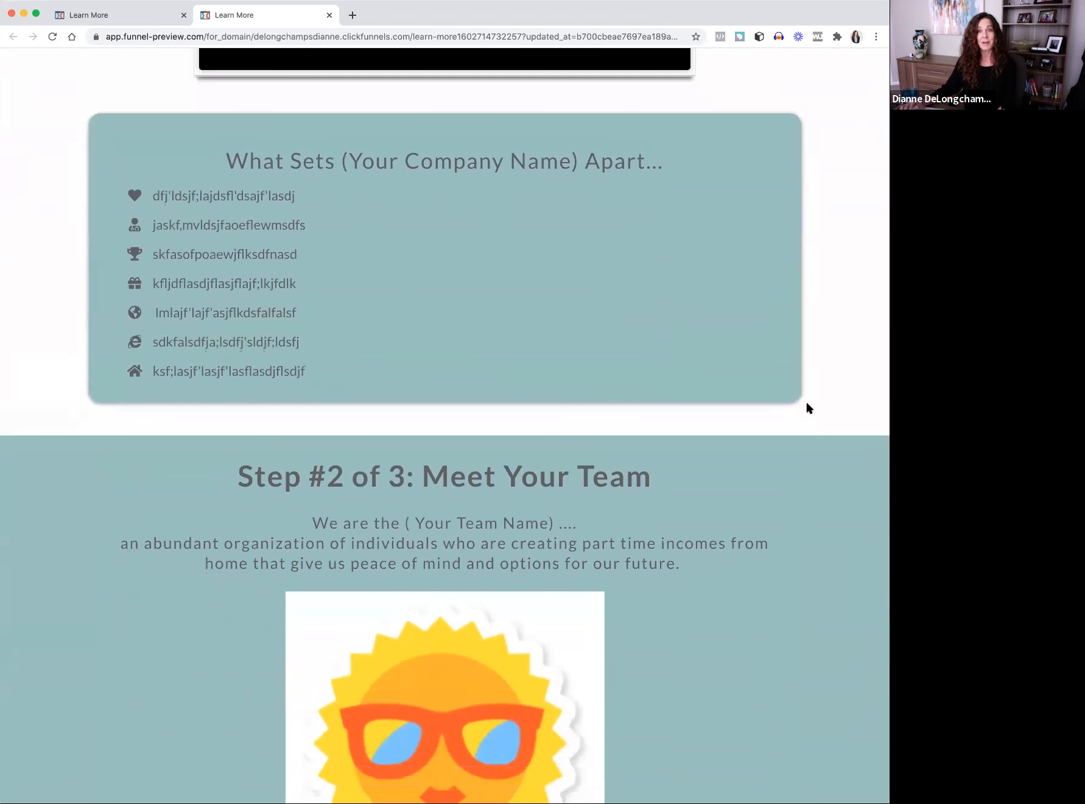
scroll(798, 430, up, 9)
scroll(762, 590, up, 5)
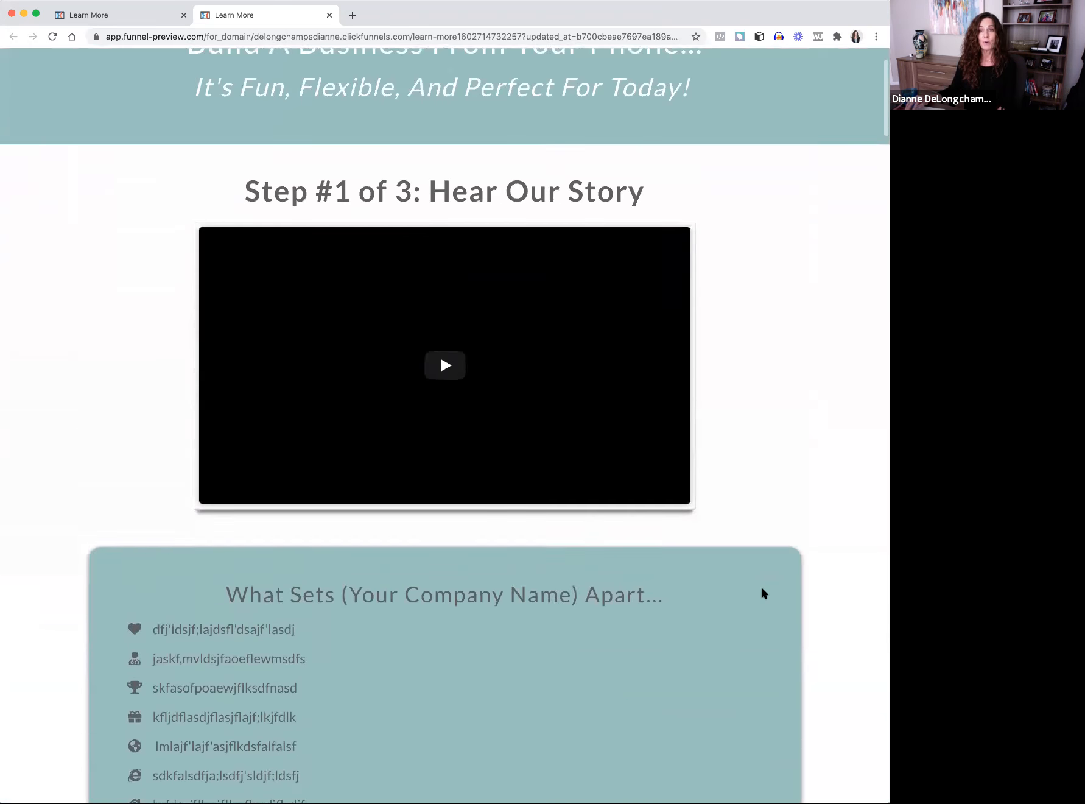
scroll(762, 589, down, 2)
scroll(761, 589, down, 3)
scroll(762, 589, down, 2)
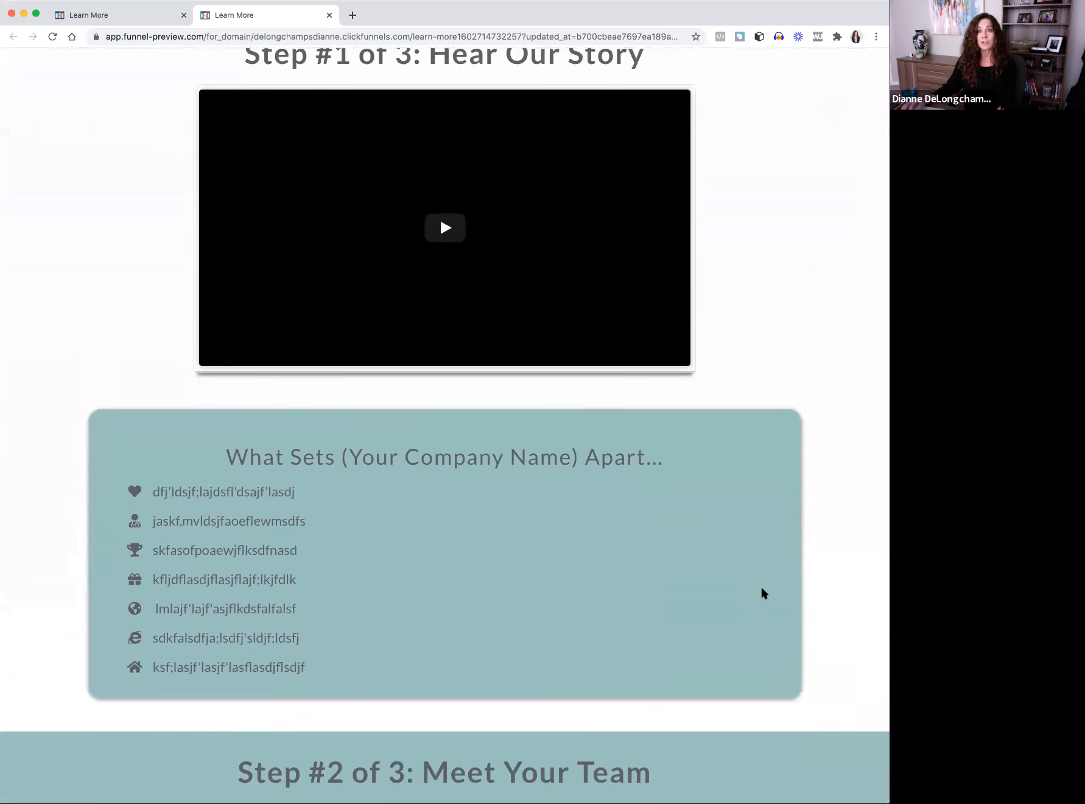
Examine the previewed "Step #2 of 3: Meet Your Team" section, the home-based business testimonials and the video below them.
scroll(761, 592, down, 6)
scroll(762, 590, down, 3)
scroll(761, 588, down, 1)
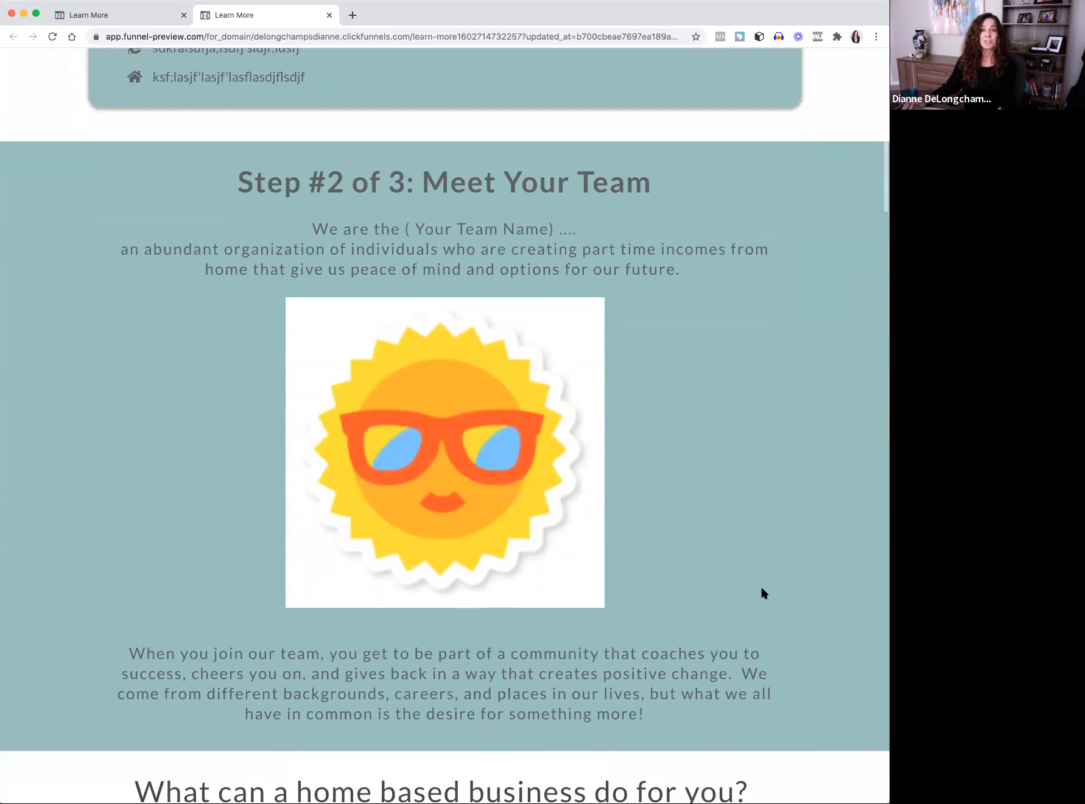
scroll(762, 590, down, 4)
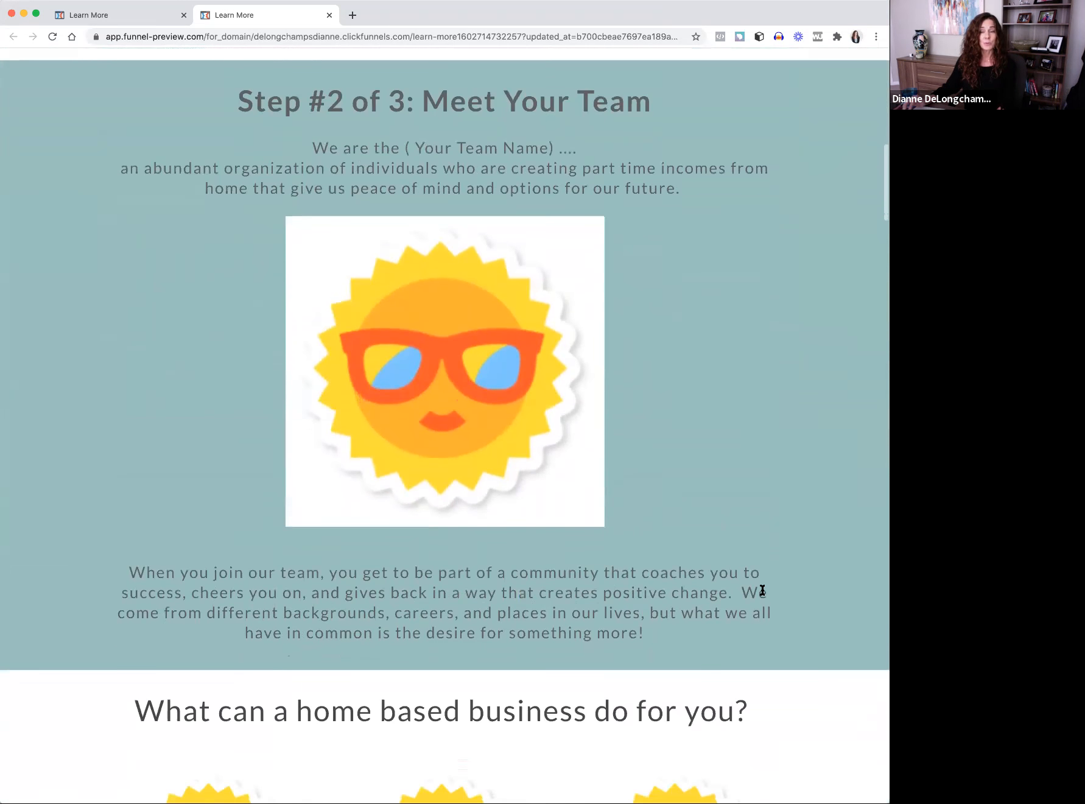
scroll(762, 591, down, 8)
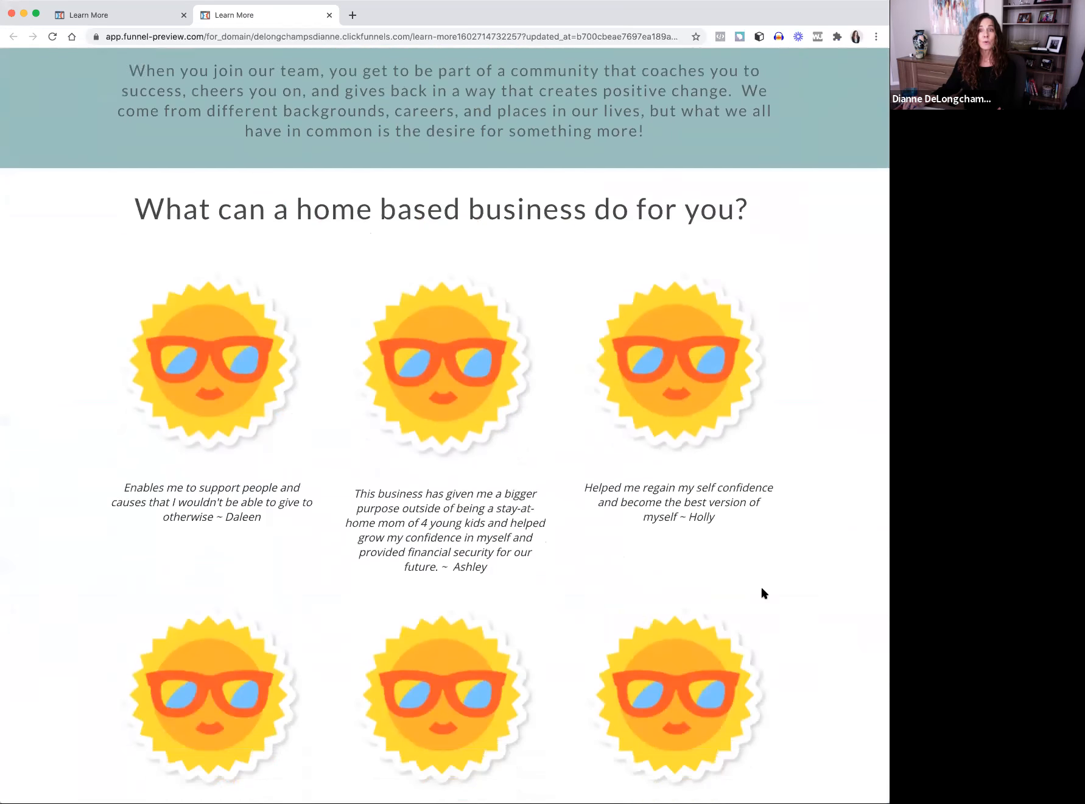
scroll(763, 591, down, 1)
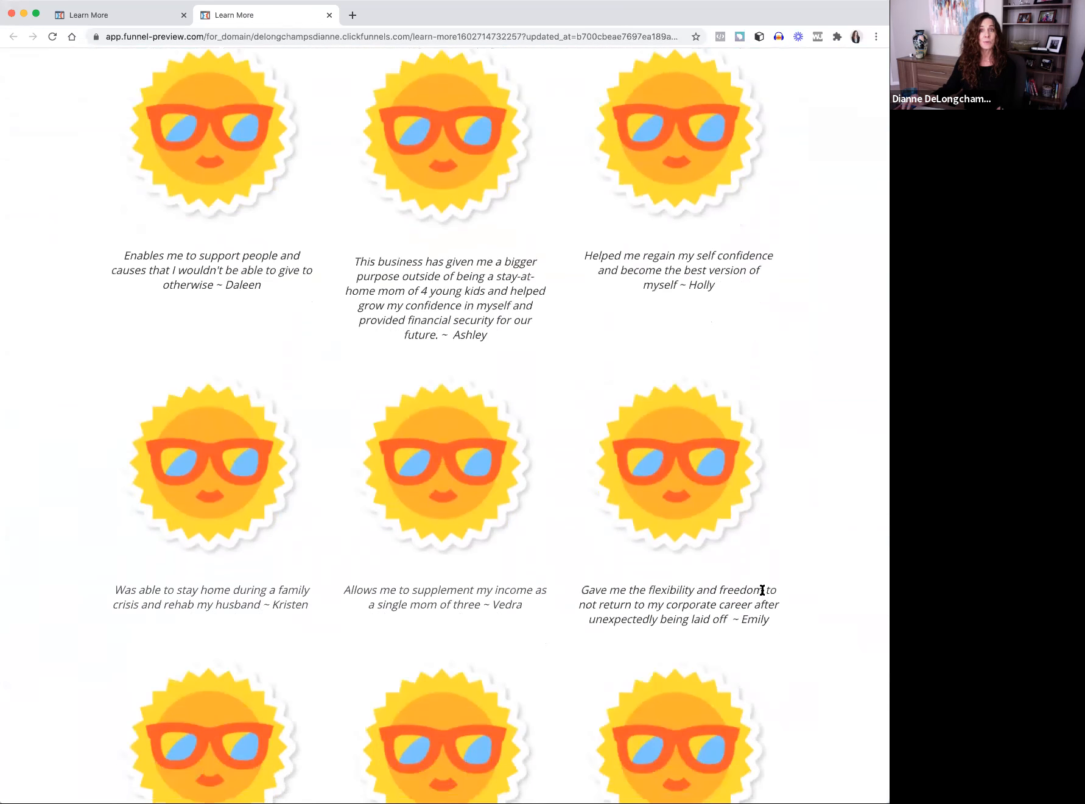
scroll(762, 590, down, 4)
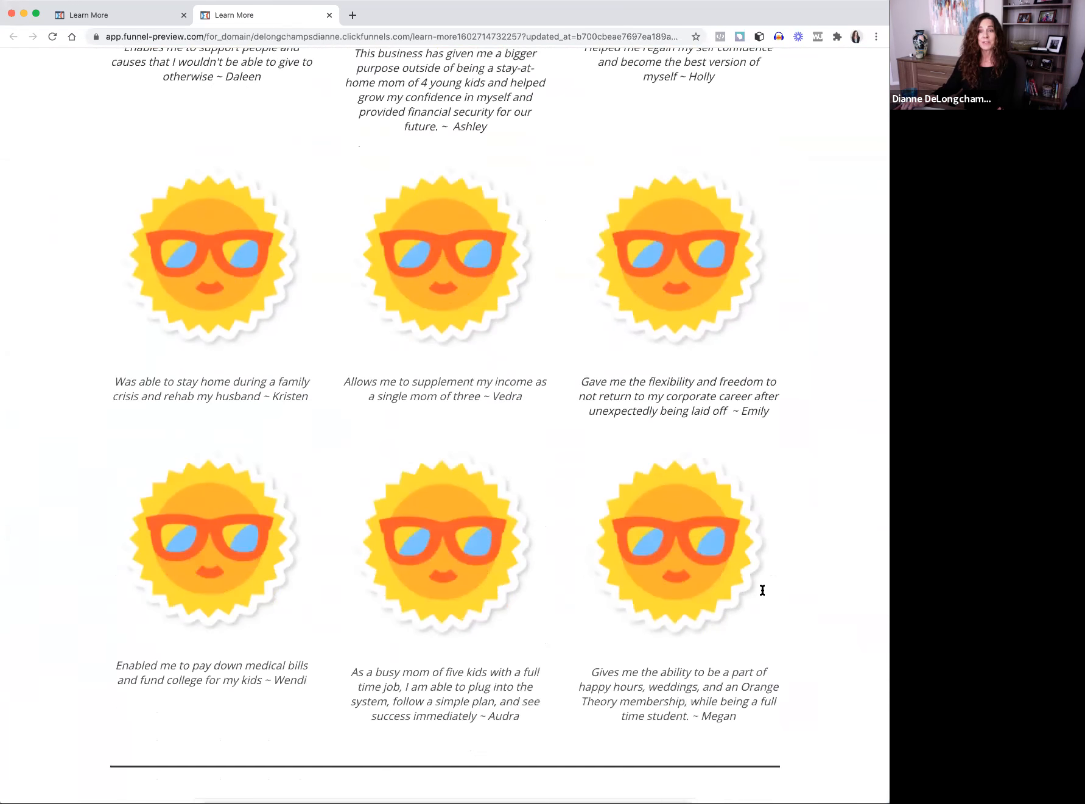
scroll(763, 591, down, 7)
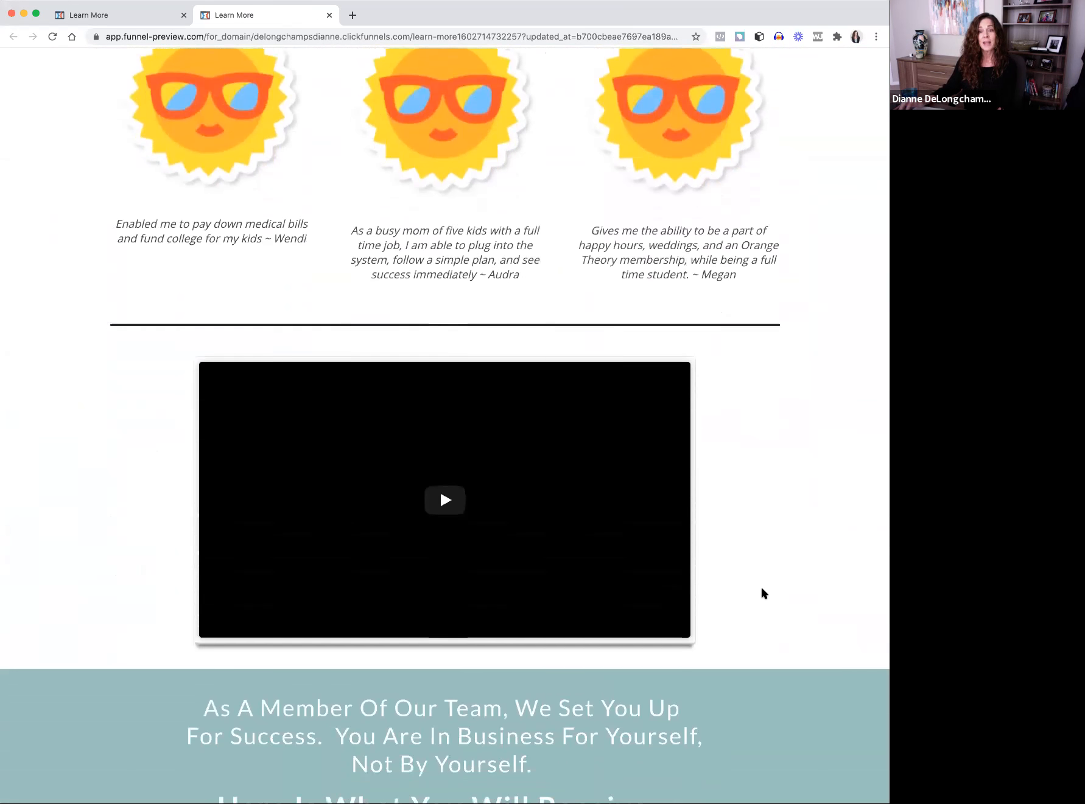
scroll(765, 592, down, 1)
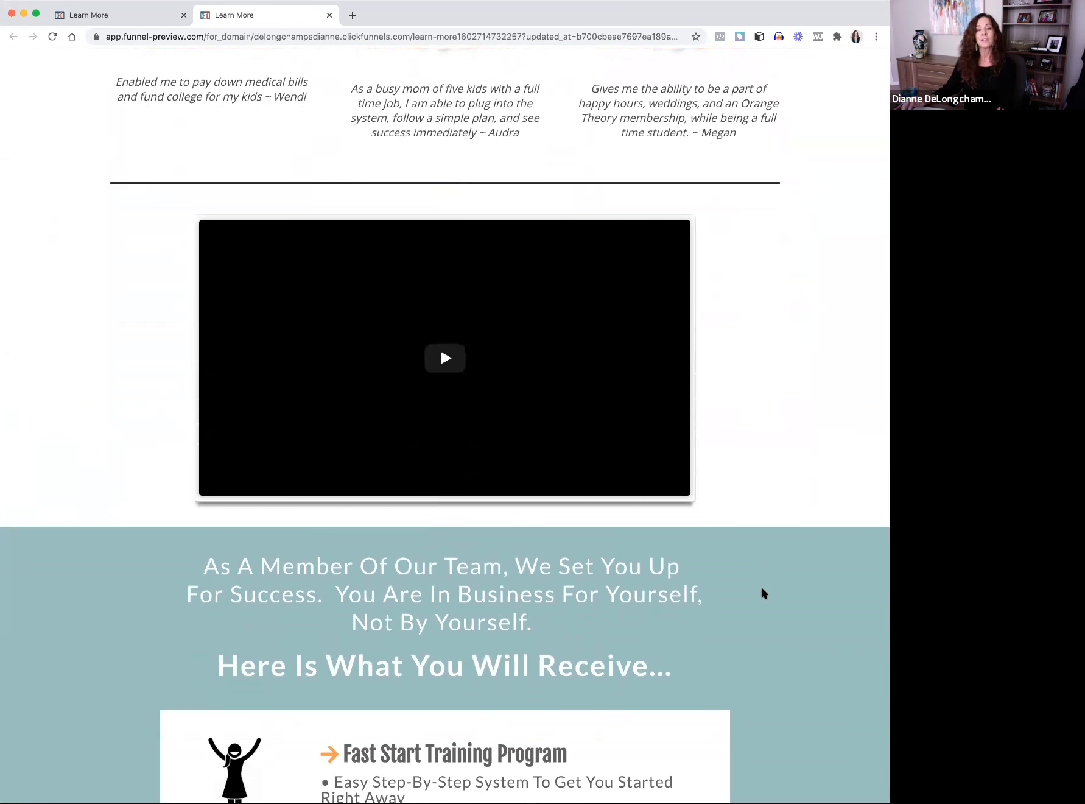
Examine the "Here Is What You Will Receive" benefits, the getting-started box and the satisfaction guarantee in the preview.
scroll(763, 593, down, 3)
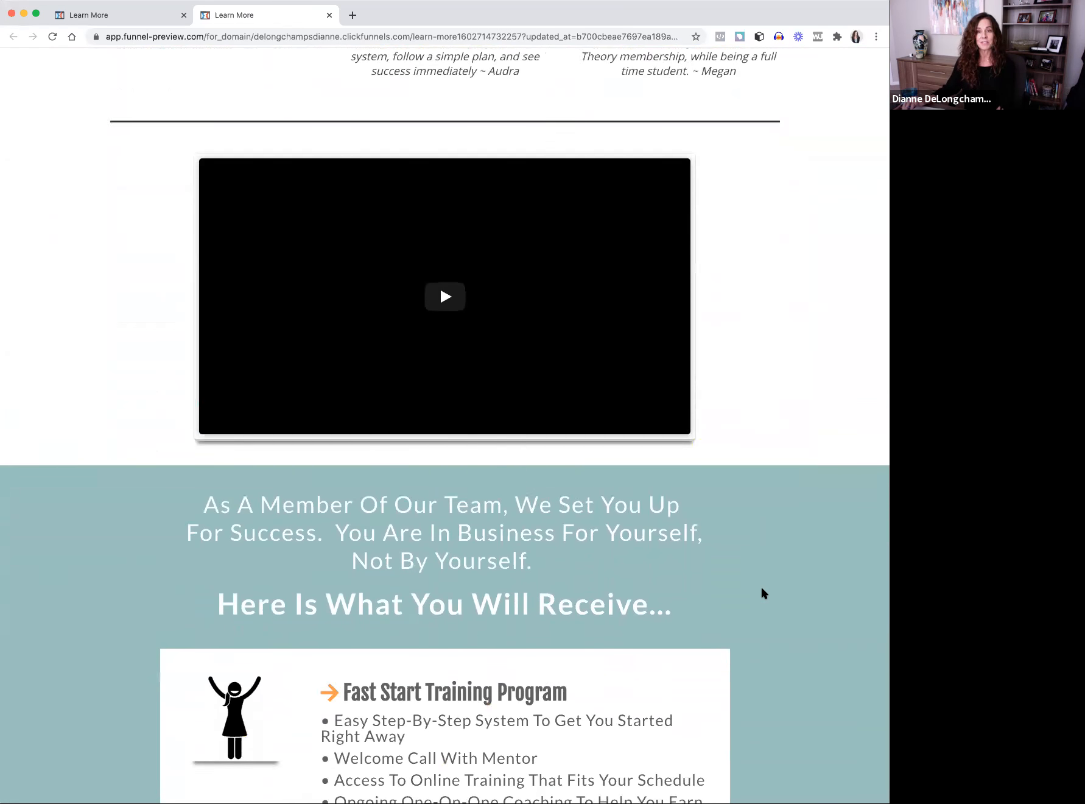
scroll(762, 593, down, 1)
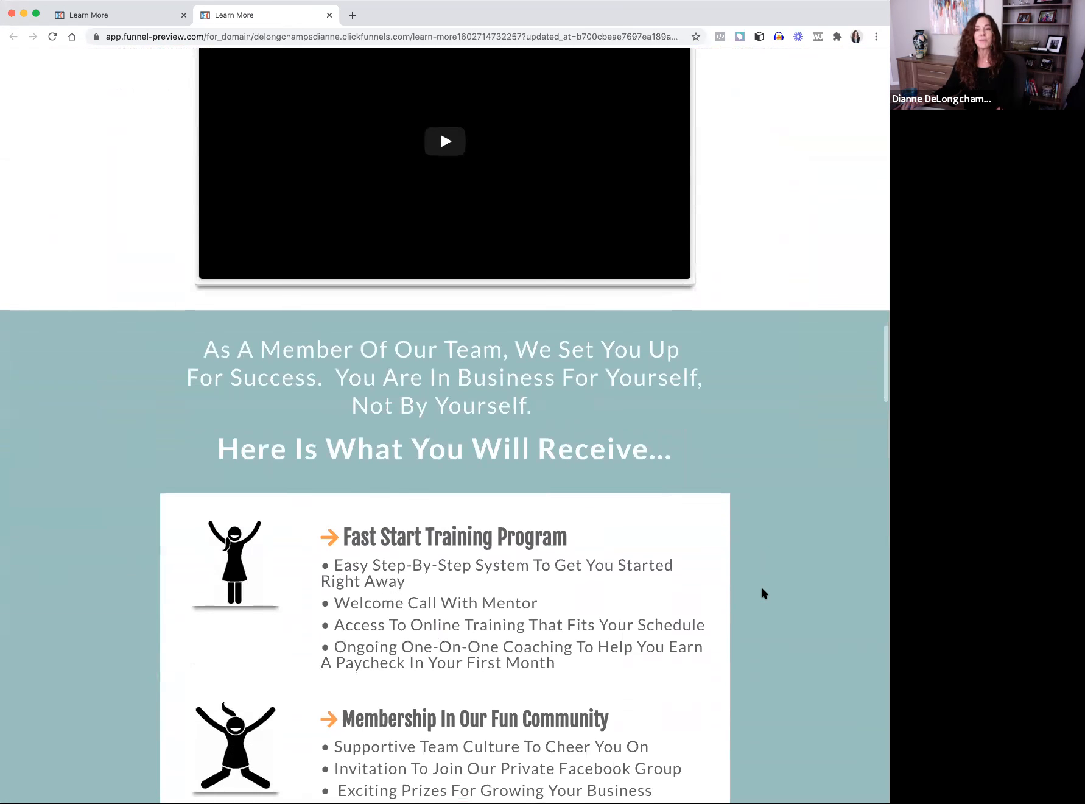
scroll(762, 589, down, 1)
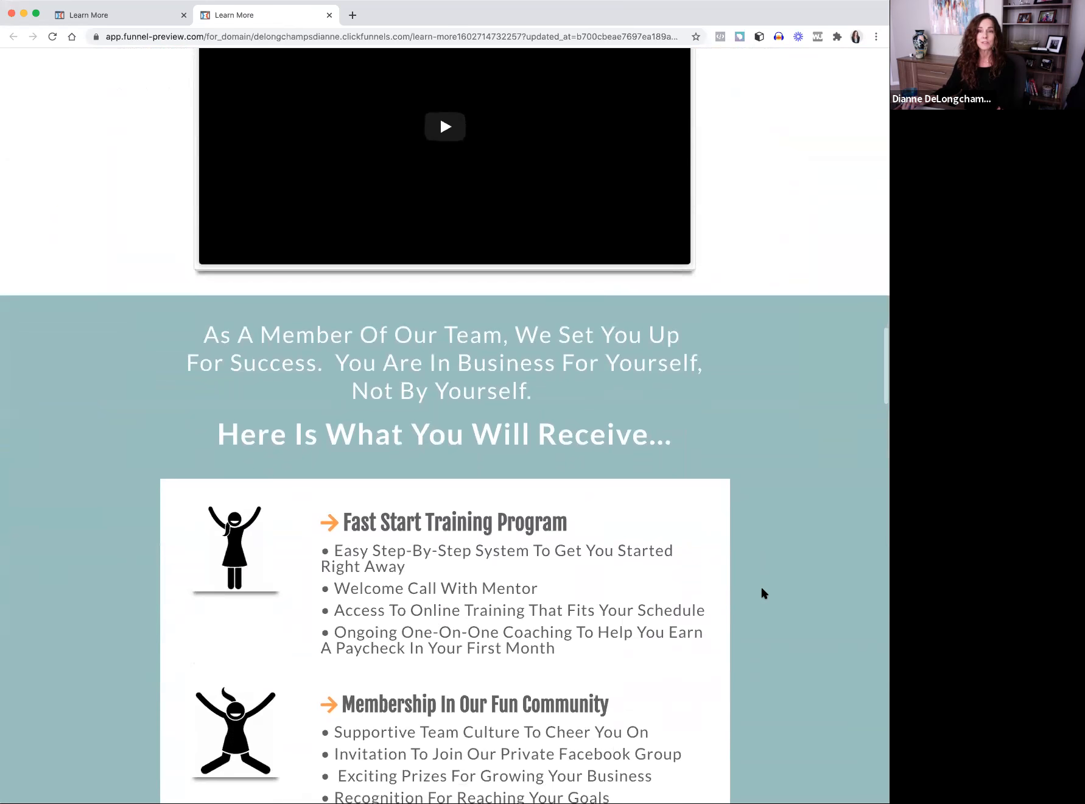
scroll(762, 593, down, 1)
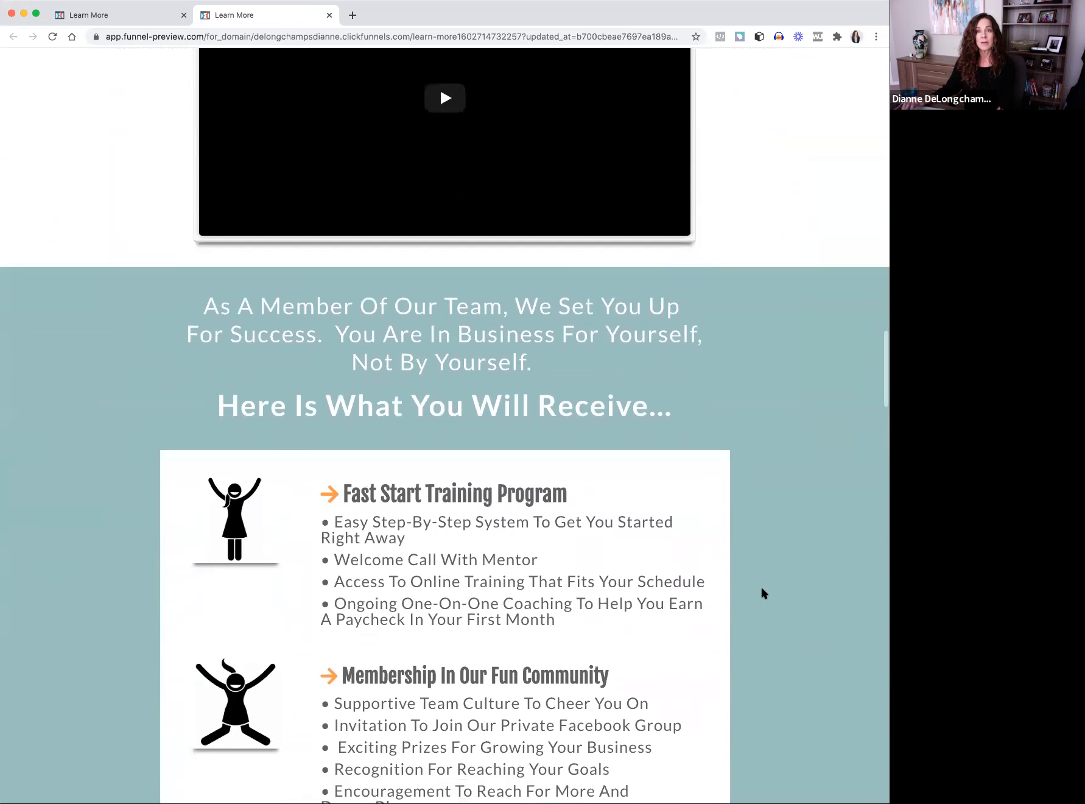
scroll(762, 592, up, 1)
scroll(764, 592, down, 1)
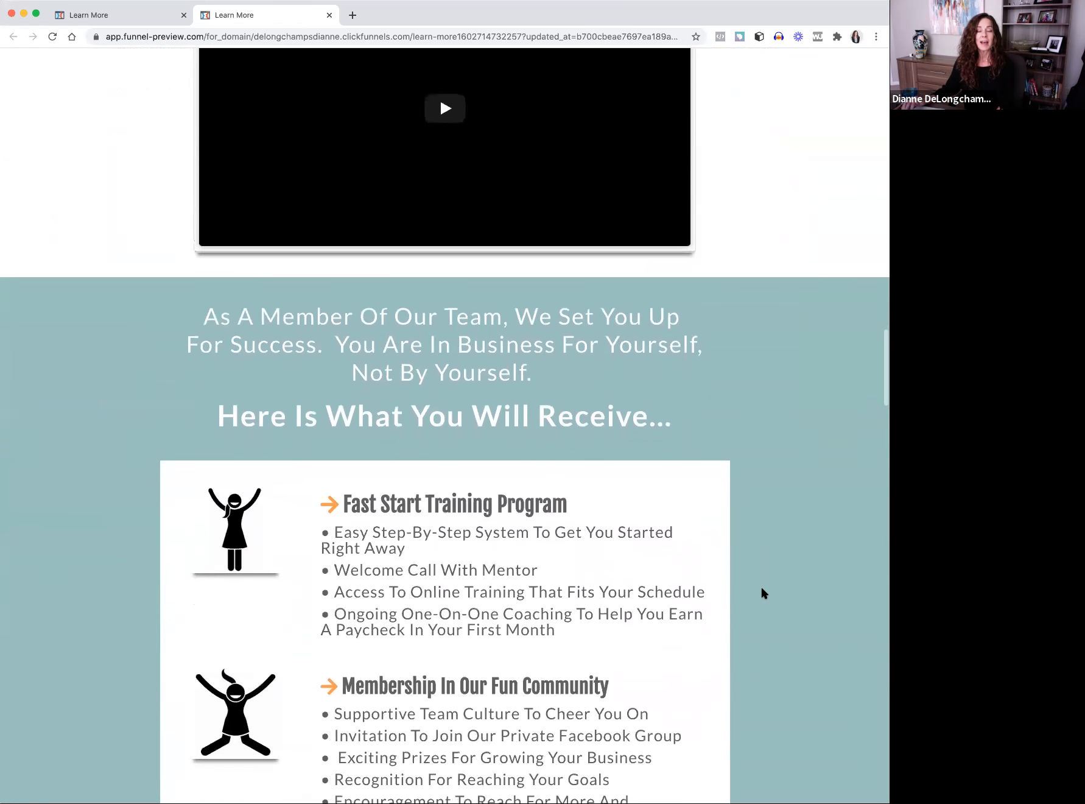
scroll(762, 590, down, 5)
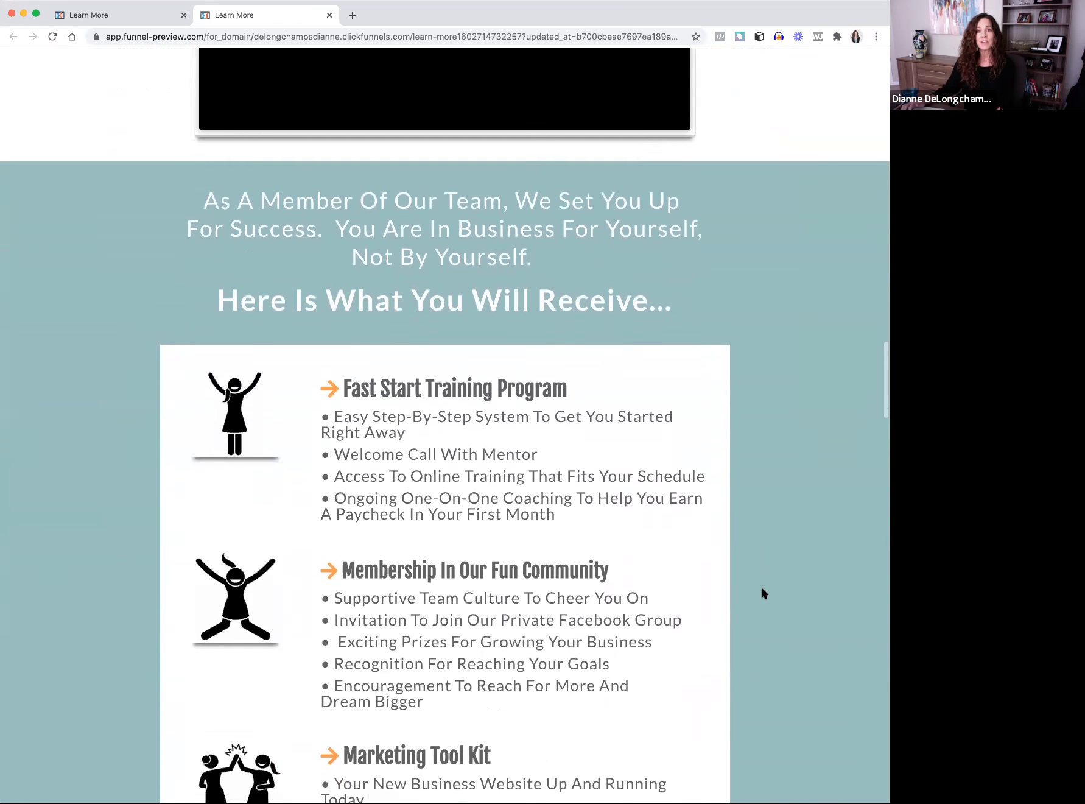
scroll(762, 593, down, 5)
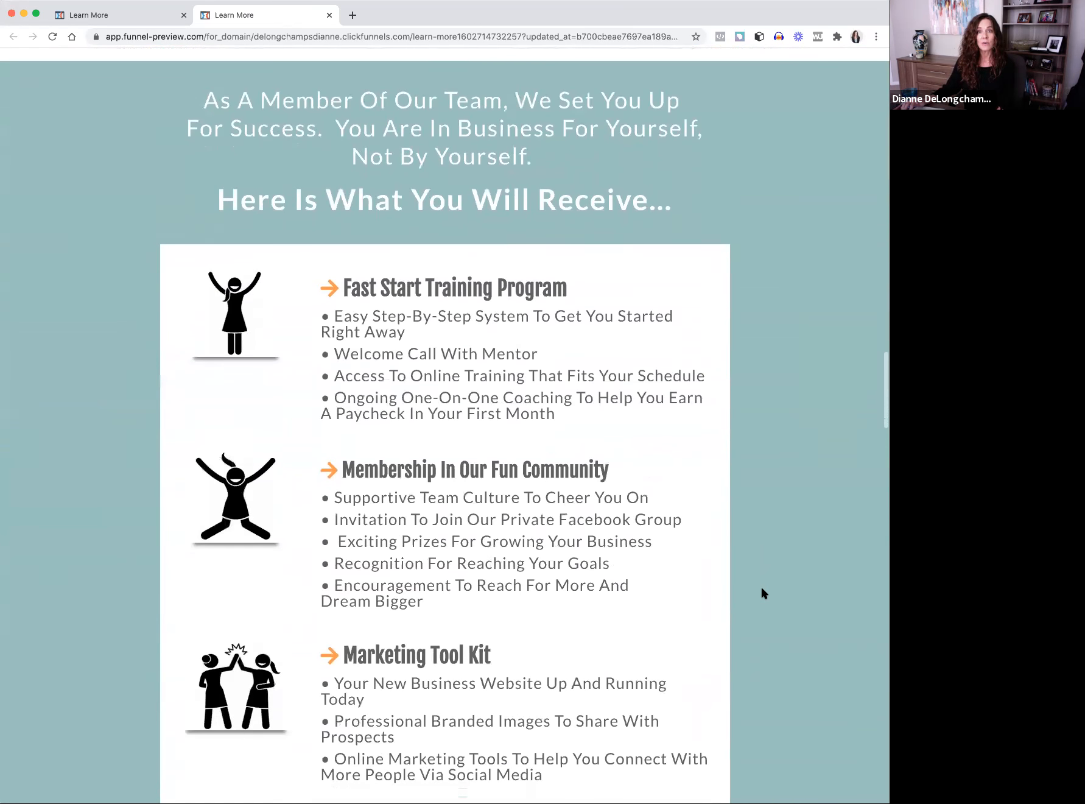
scroll(762, 592, down, 15)
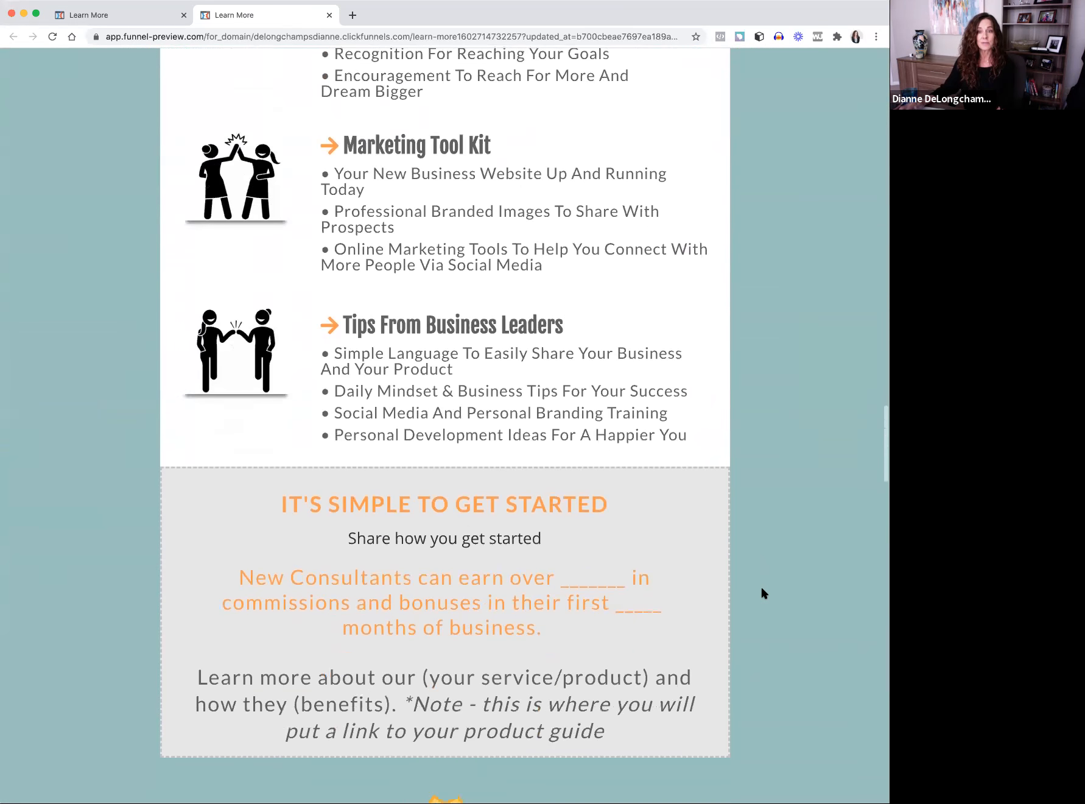
scroll(763, 592, down, 18)
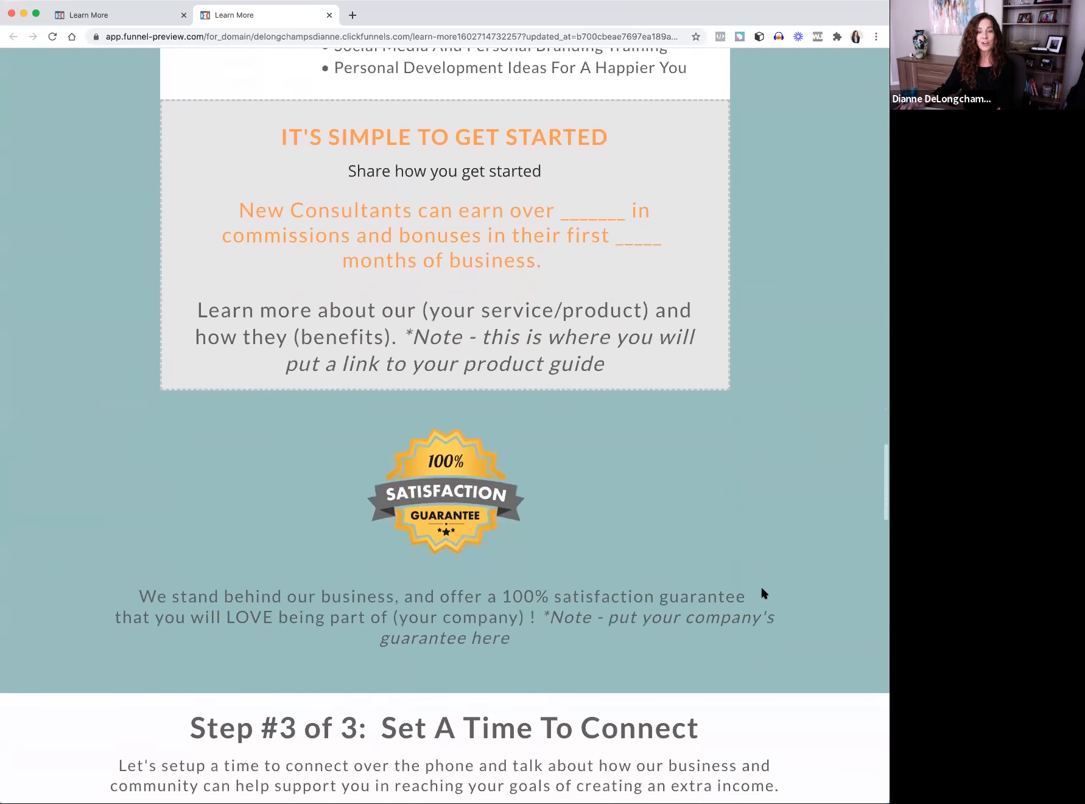
Examine the "Step #3 of 3: Set A Time To Connect" section and the community and career story videos in the preview.
scroll(762, 590, down, 6)
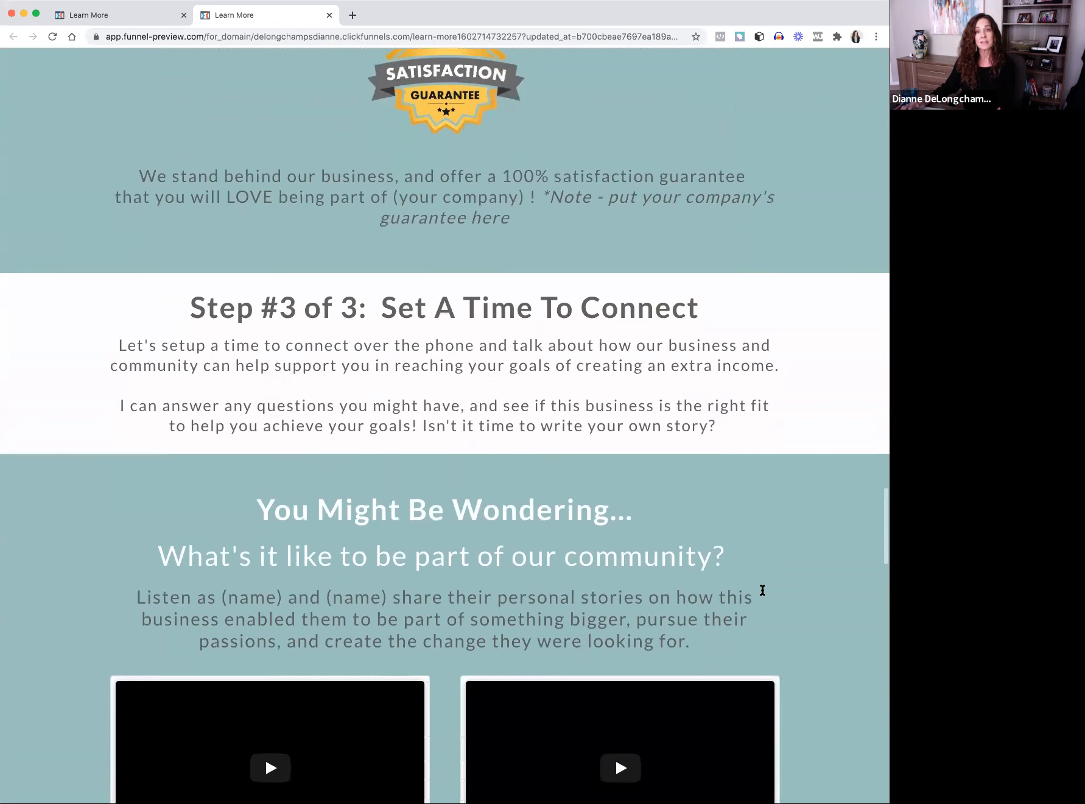
scroll(763, 592, down, 7)
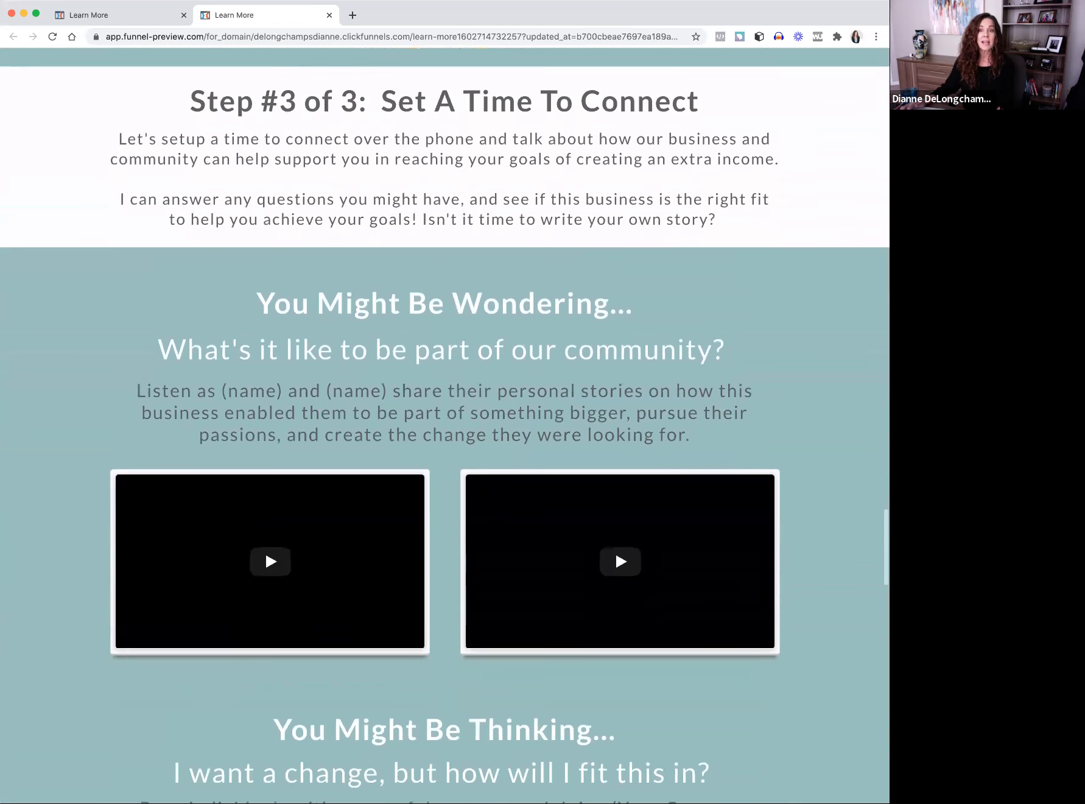
scroll(764, 594, down, 8)
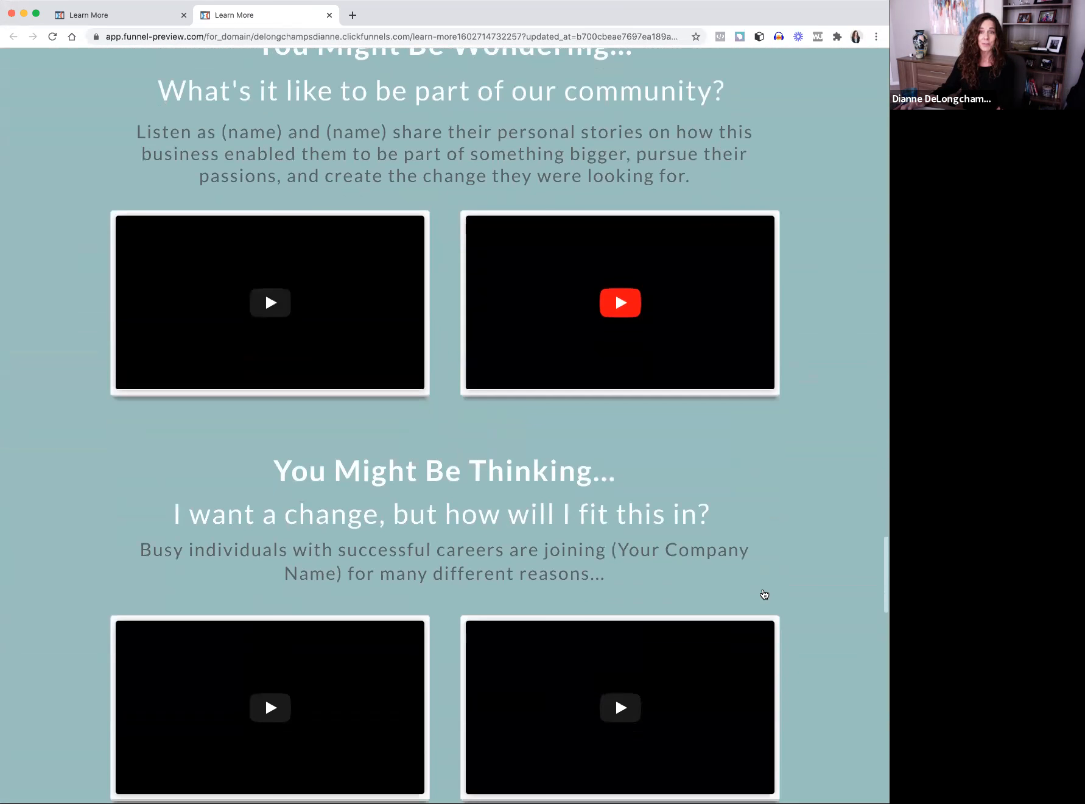
scroll(765, 594, down, 8)
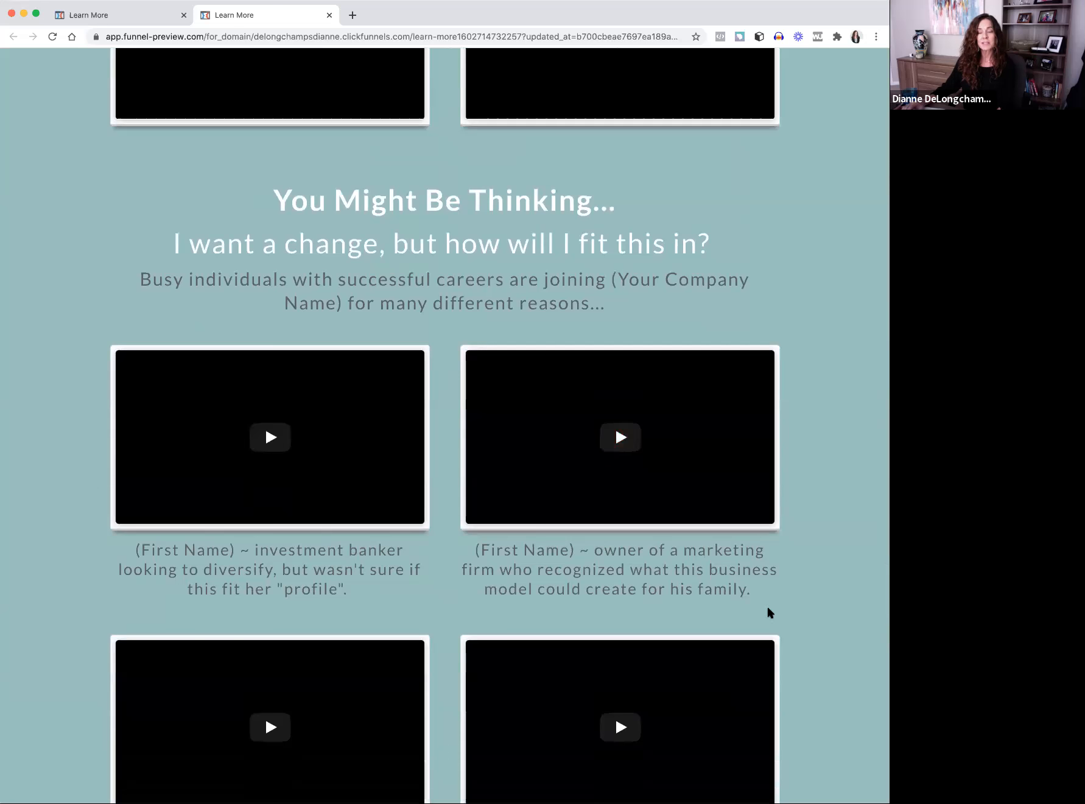
scroll(817, 646, down, 1)
scroll(818, 647, up, 1)
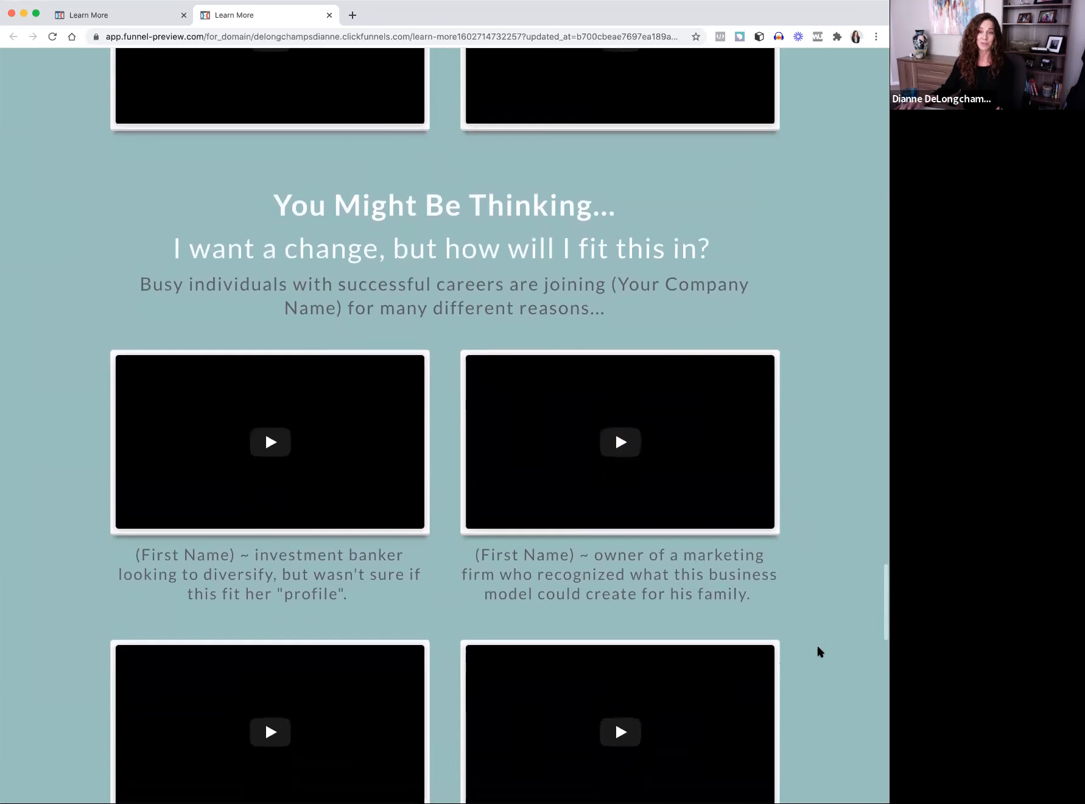
scroll(818, 647, down, 5)
scroll(817, 645, up, 20)
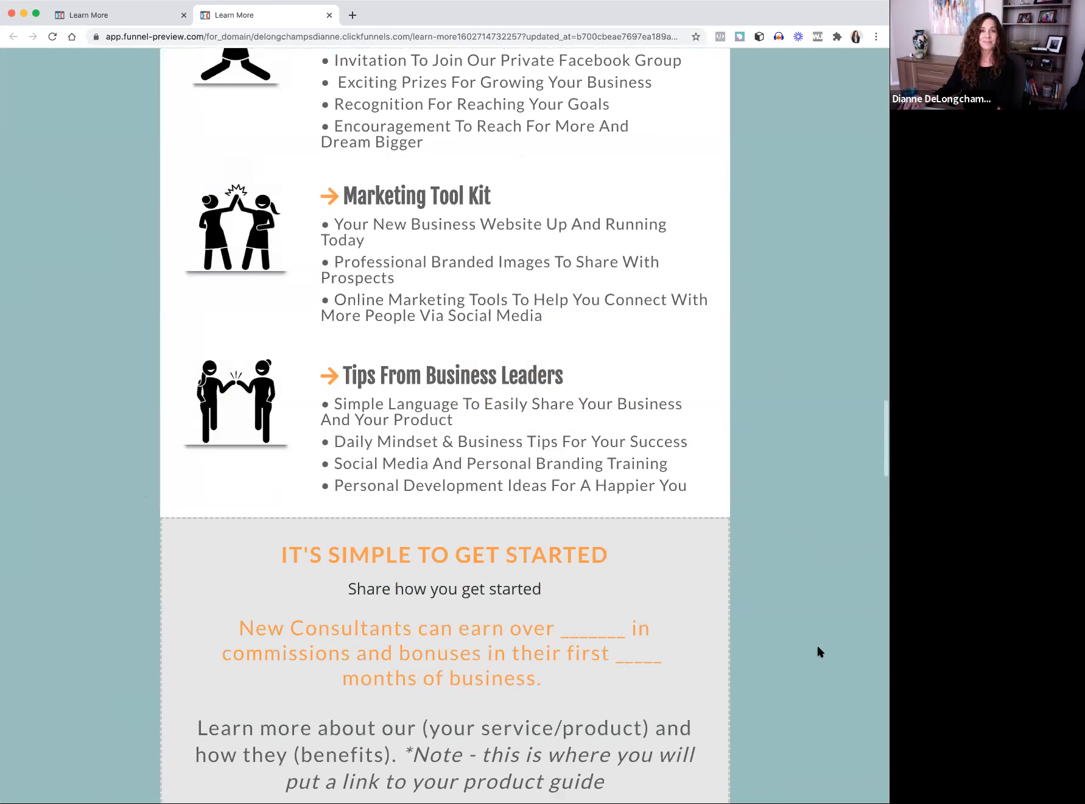
scroll(806, 643, up, 10)
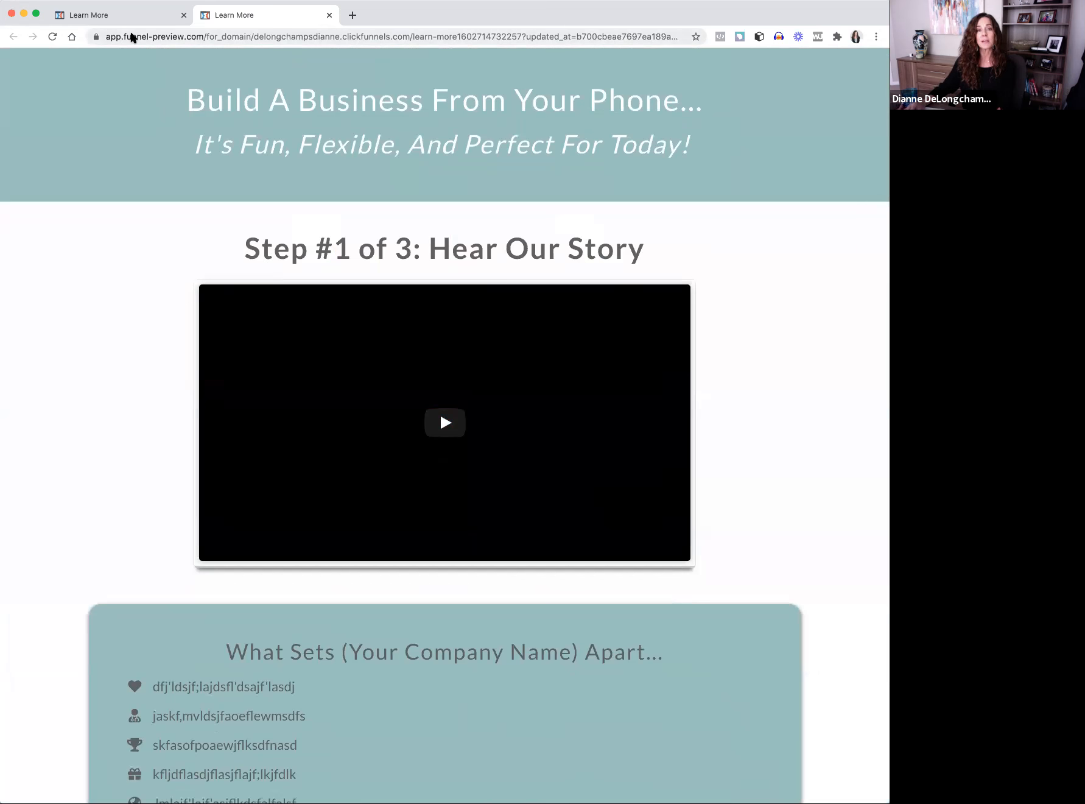
Return to the Learn More page editor and examine the options for sections, rows, columns and elements.
click(123, 23)
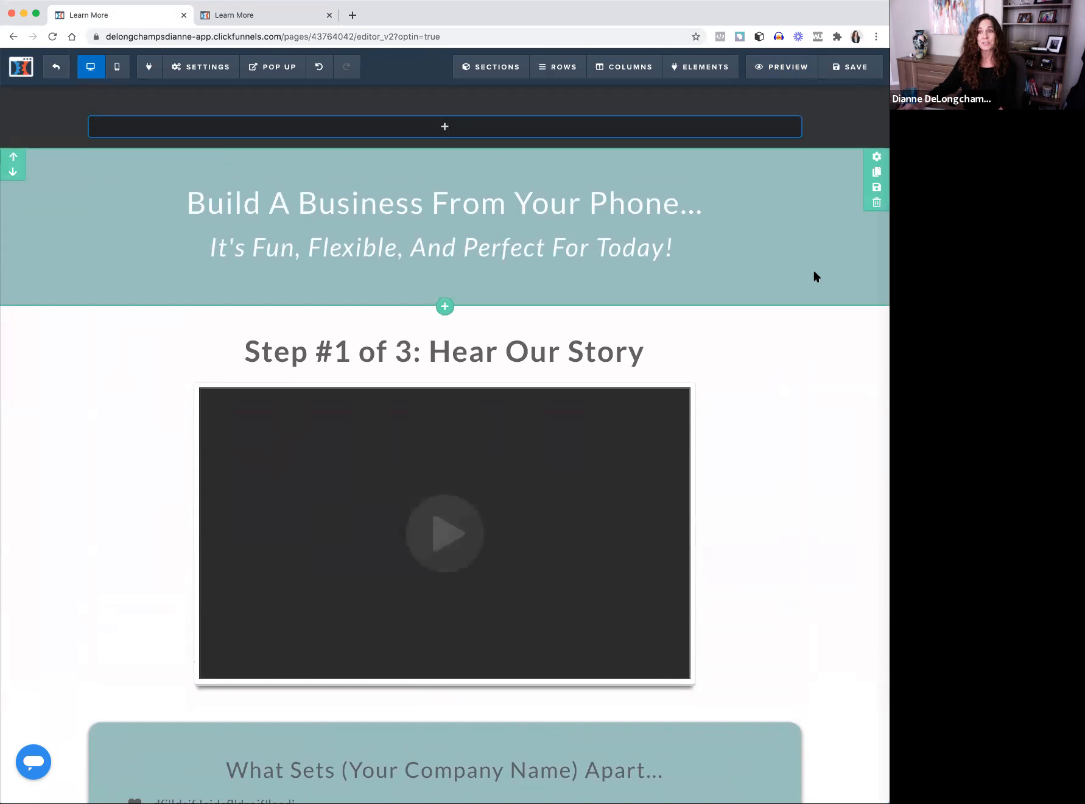
scroll(816, 278, down, 2)
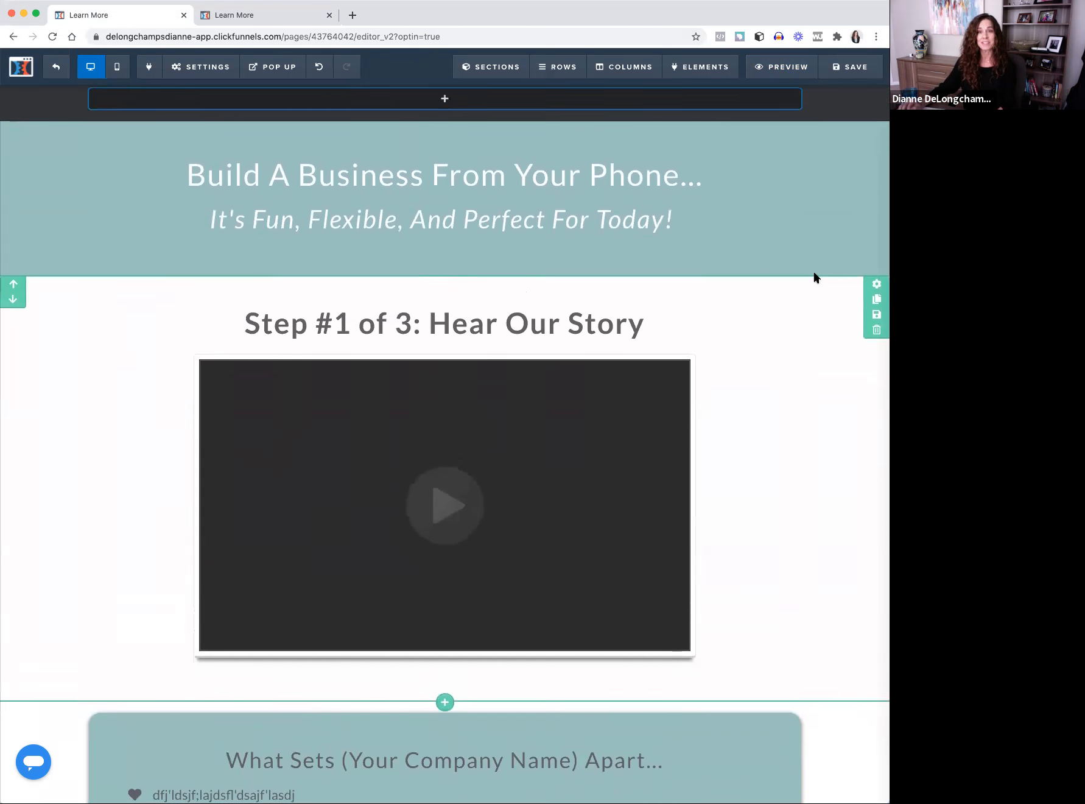
scroll(815, 274, up, 2)
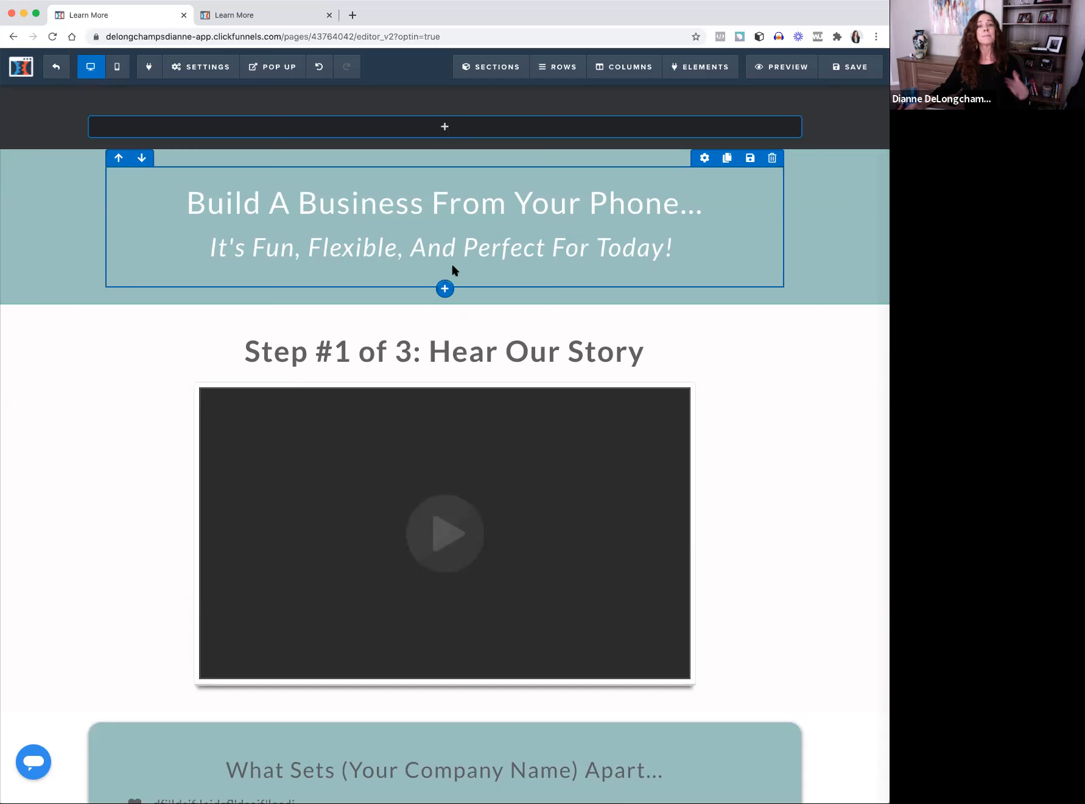
mouse_move(472, 79)
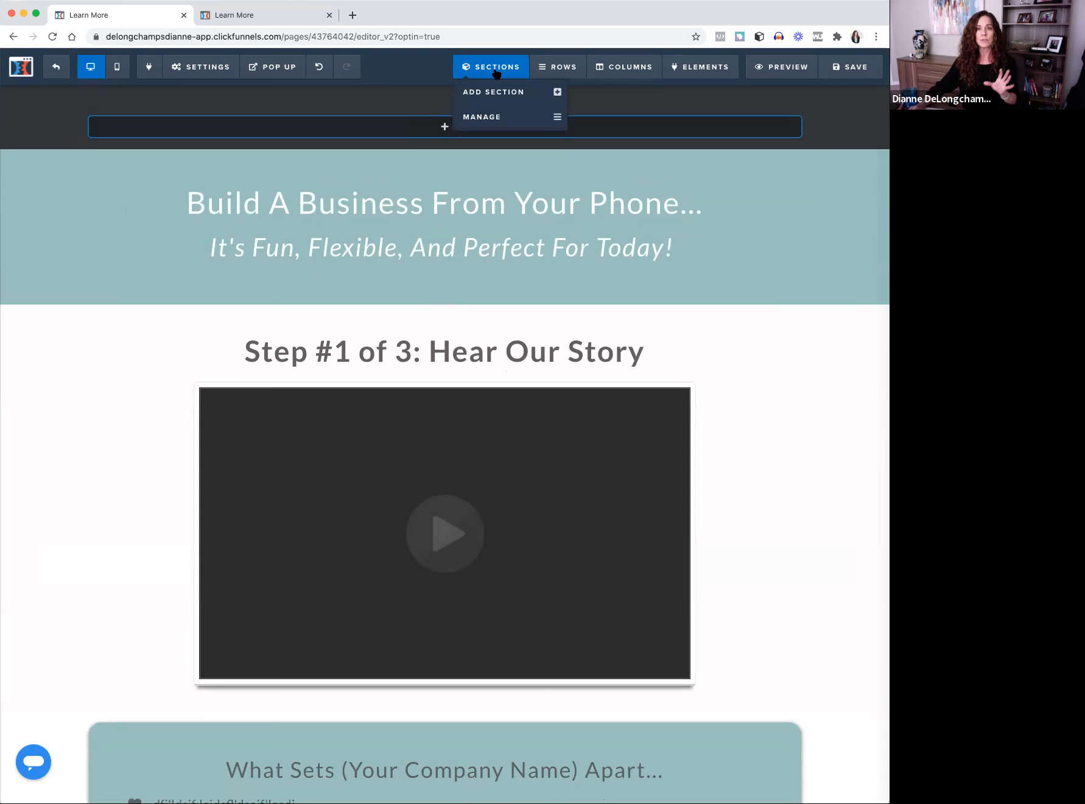
mouse_move(559, 74)
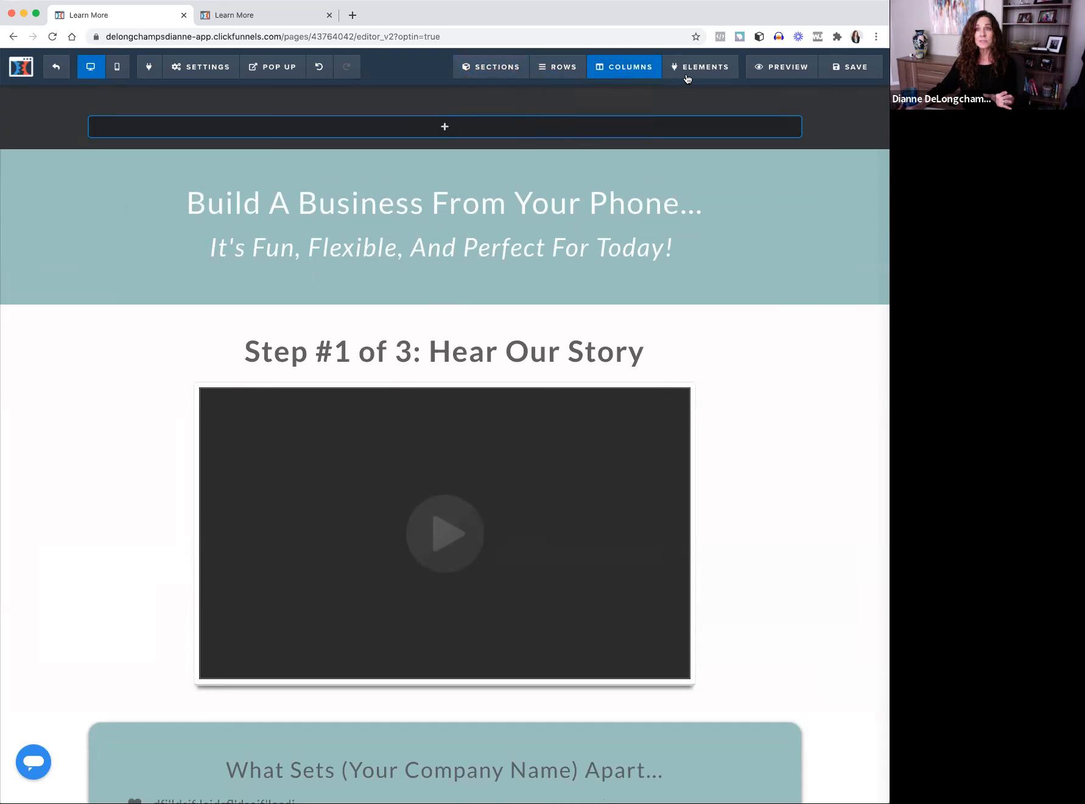
mouse_move(716, 79)
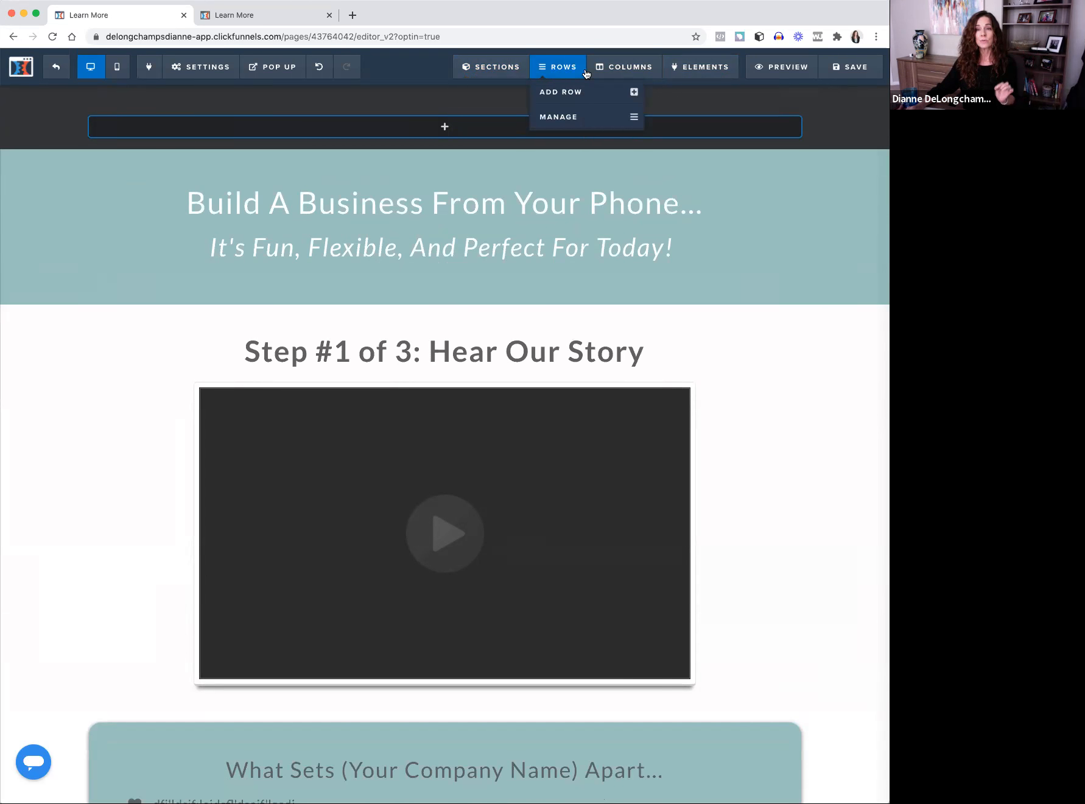
mouse_move(684, 74)
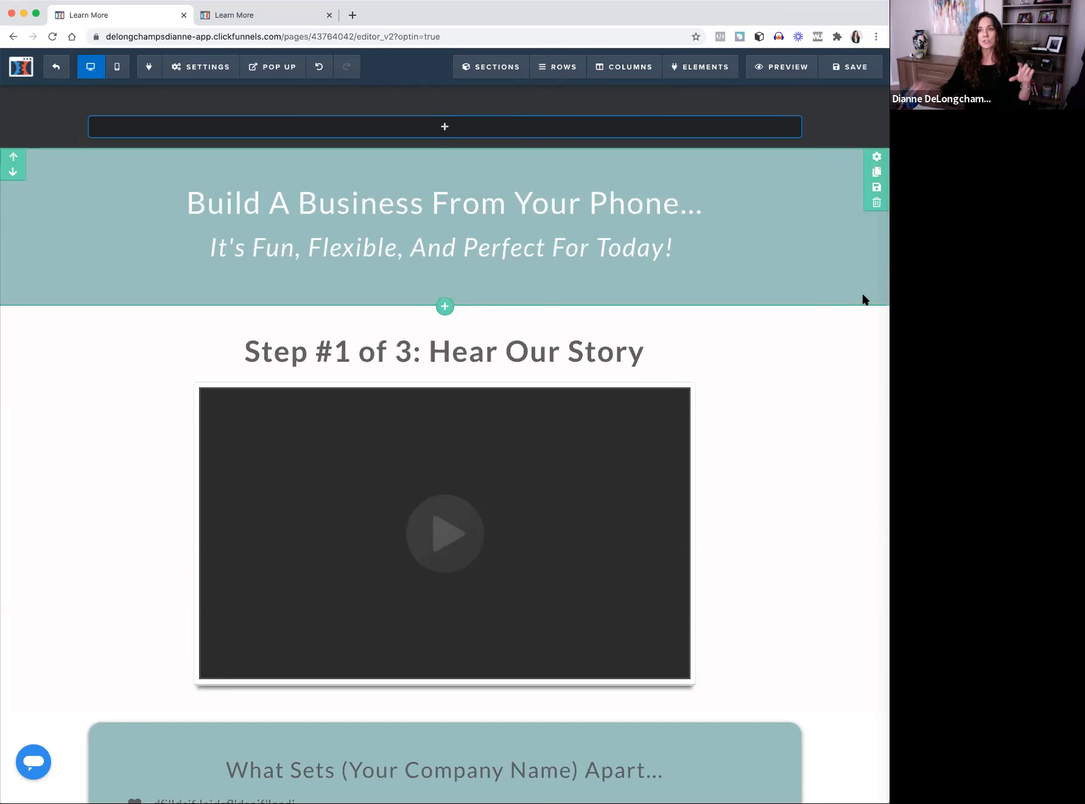
scroll(865, 268, down, 1)
scroll(871, 183, up, 1)
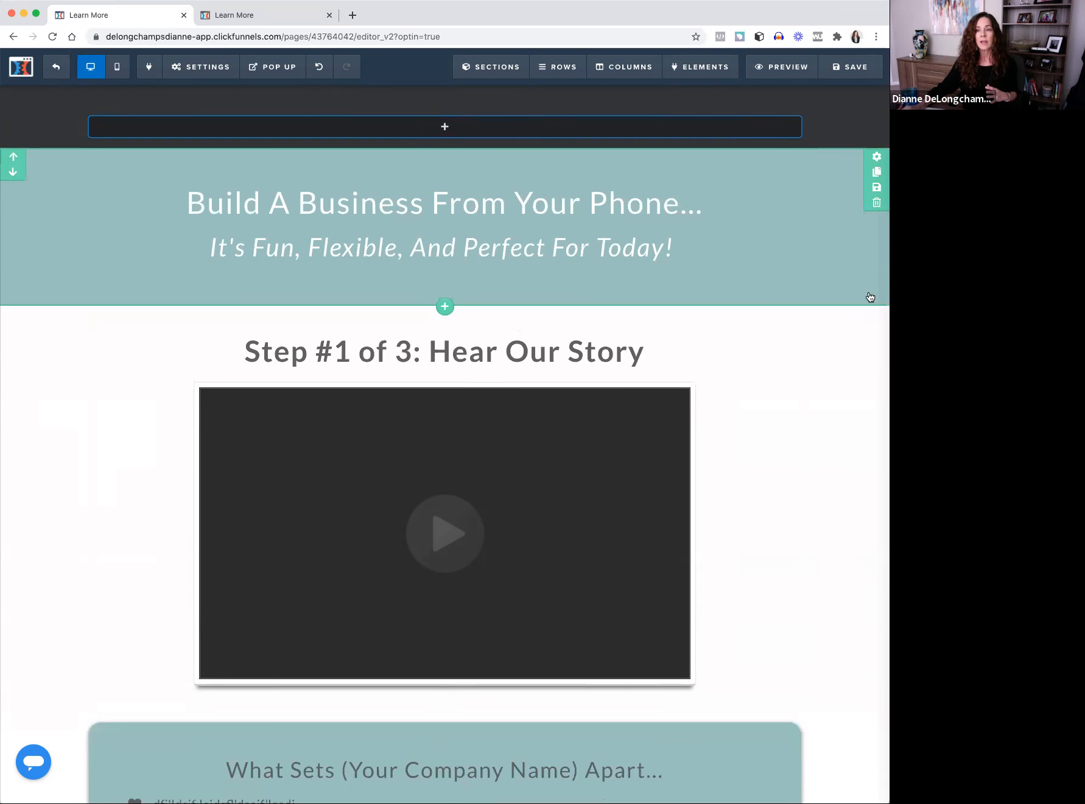
Move the "What Sets (Your Company Name) Apart" section above the Step #1 story section, and back below it.
scroll(852, 438, down, 2)
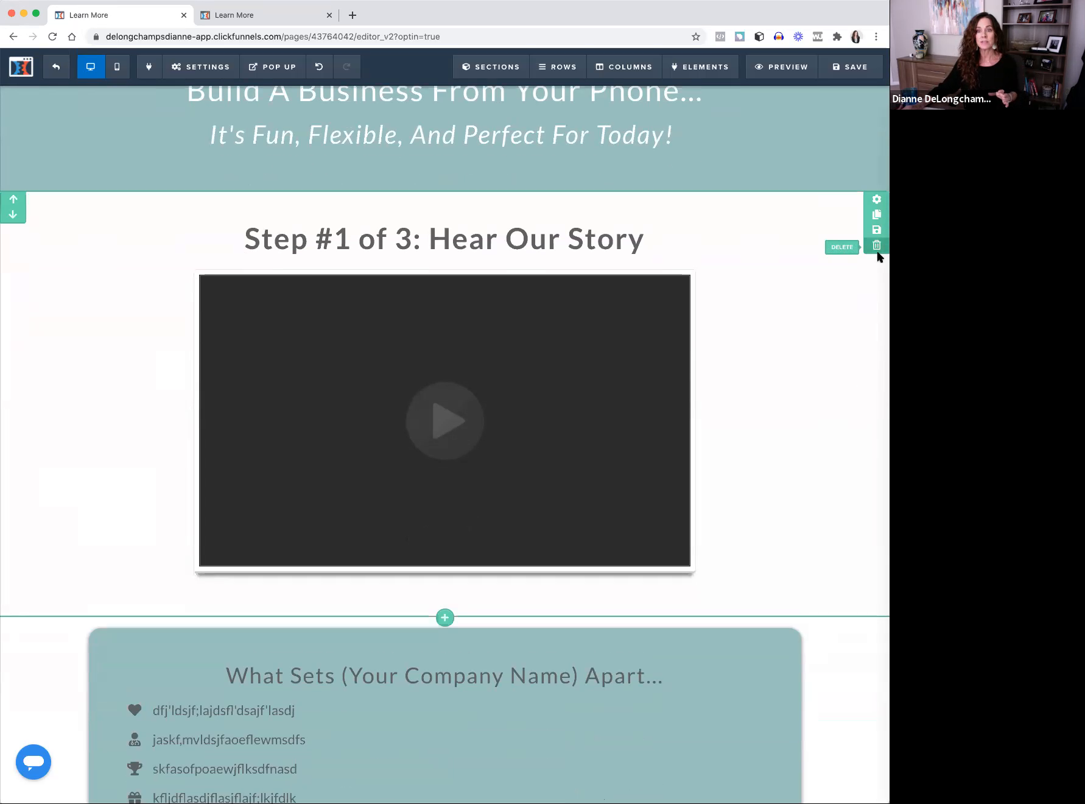
scroll(852, 634, down, 5)
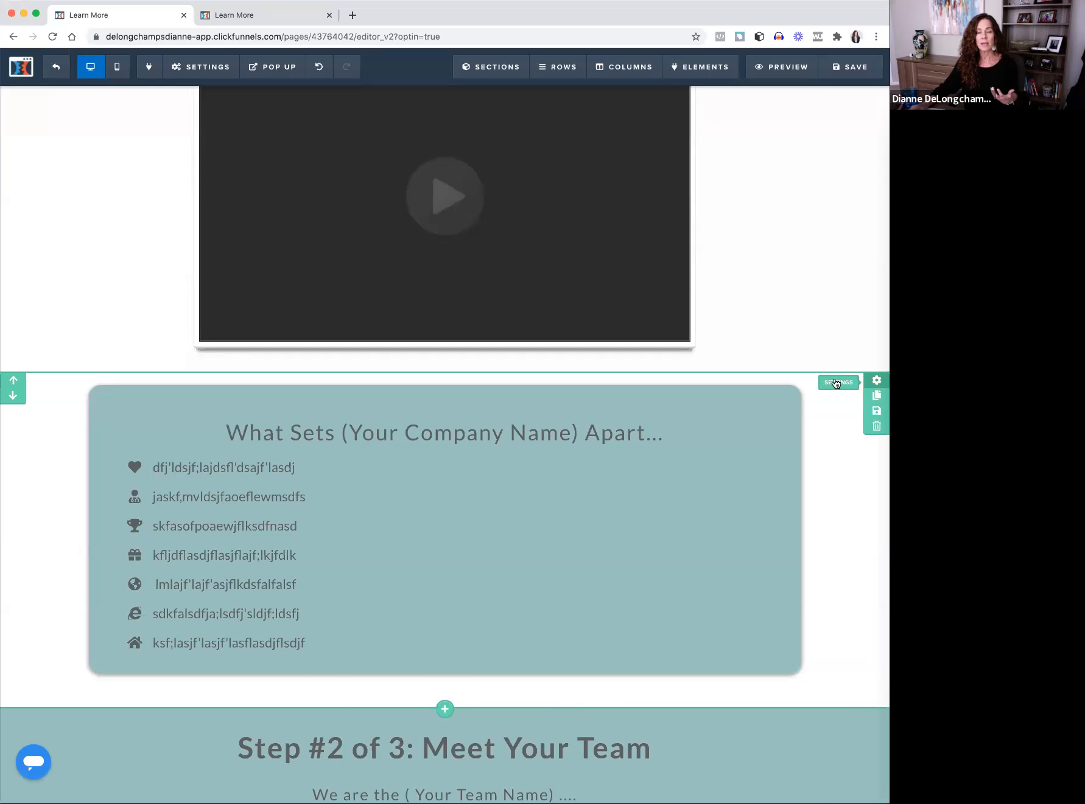
click(10, 382)
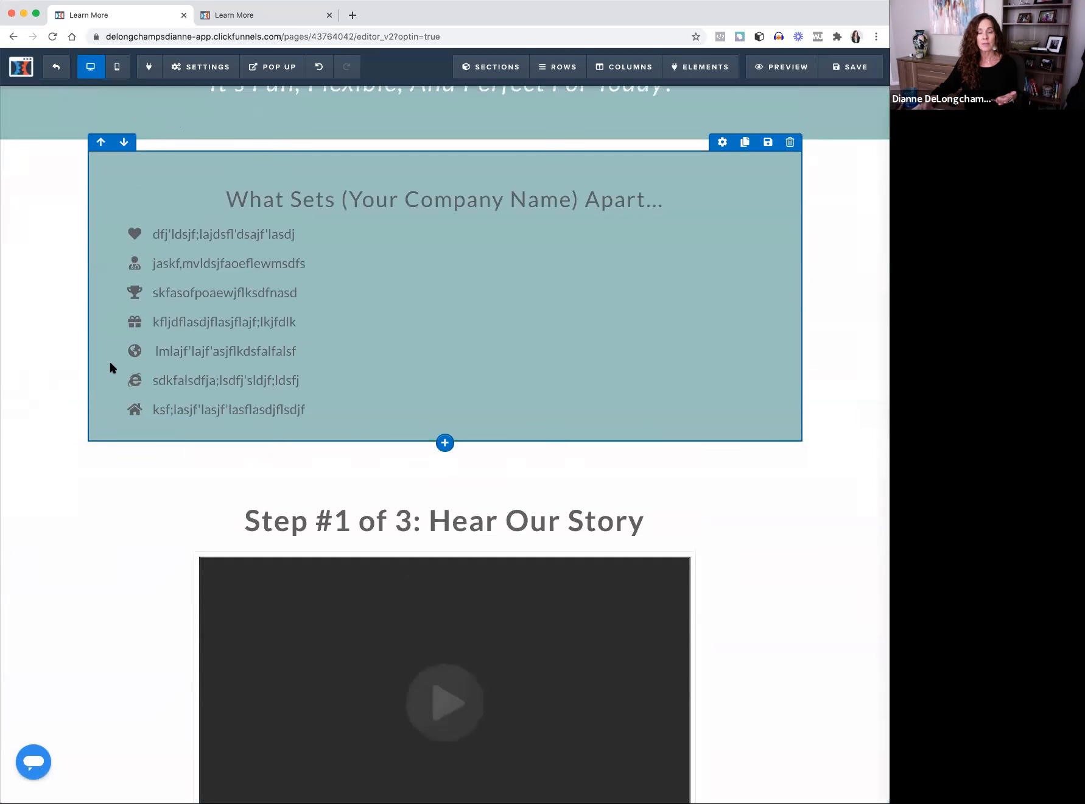
scroll(111, 367, up, 2)
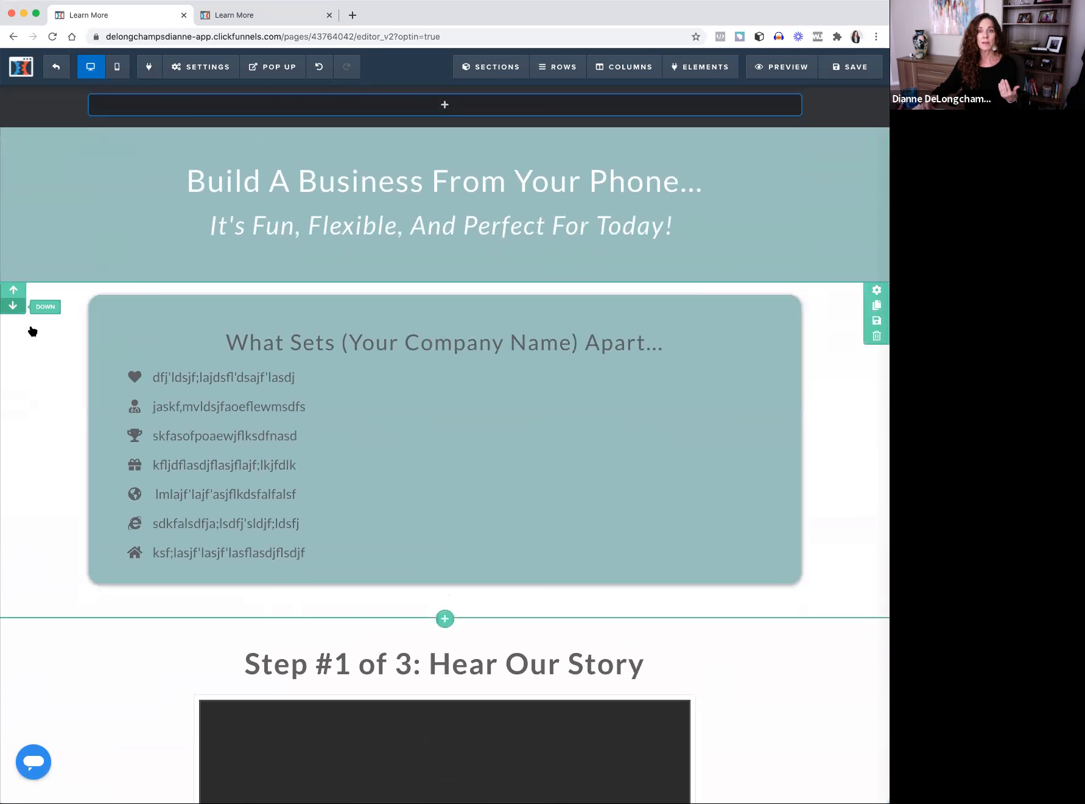
click(12, 305)
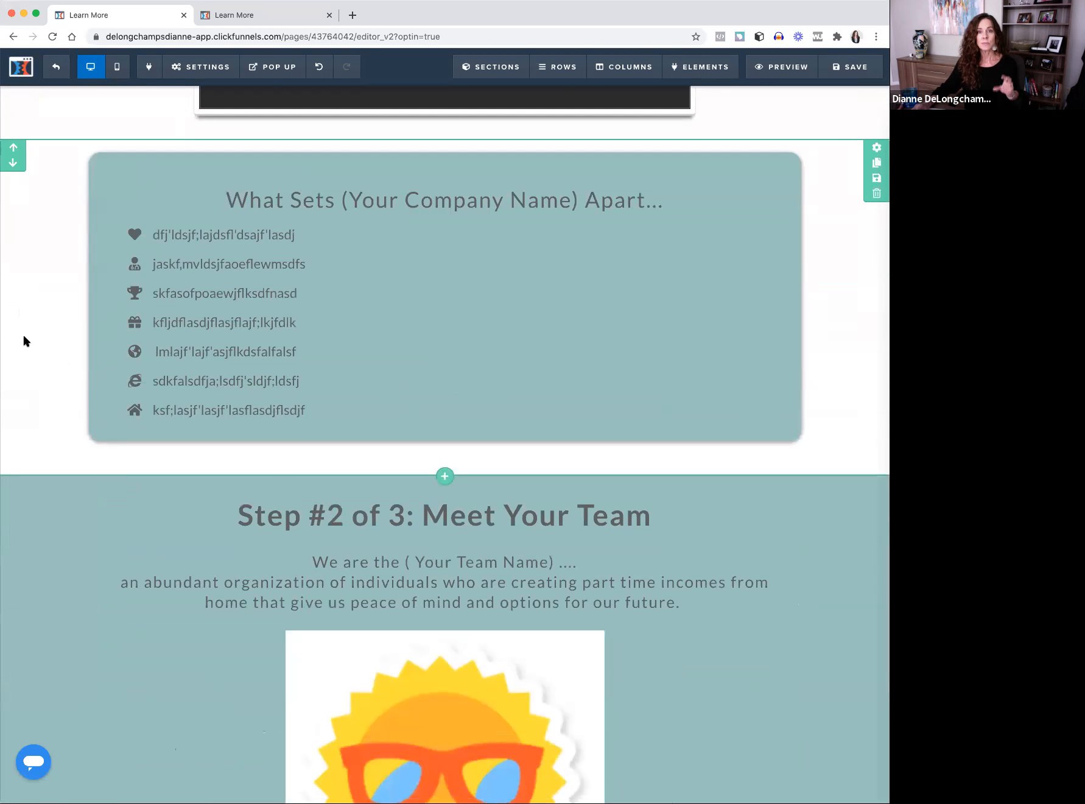
Move the "What Sets (Your Company Name) Apart" section below the "Step #2 of 3: Meet Your Team" section, and back above it.
scroll(64, 525, down, 10)
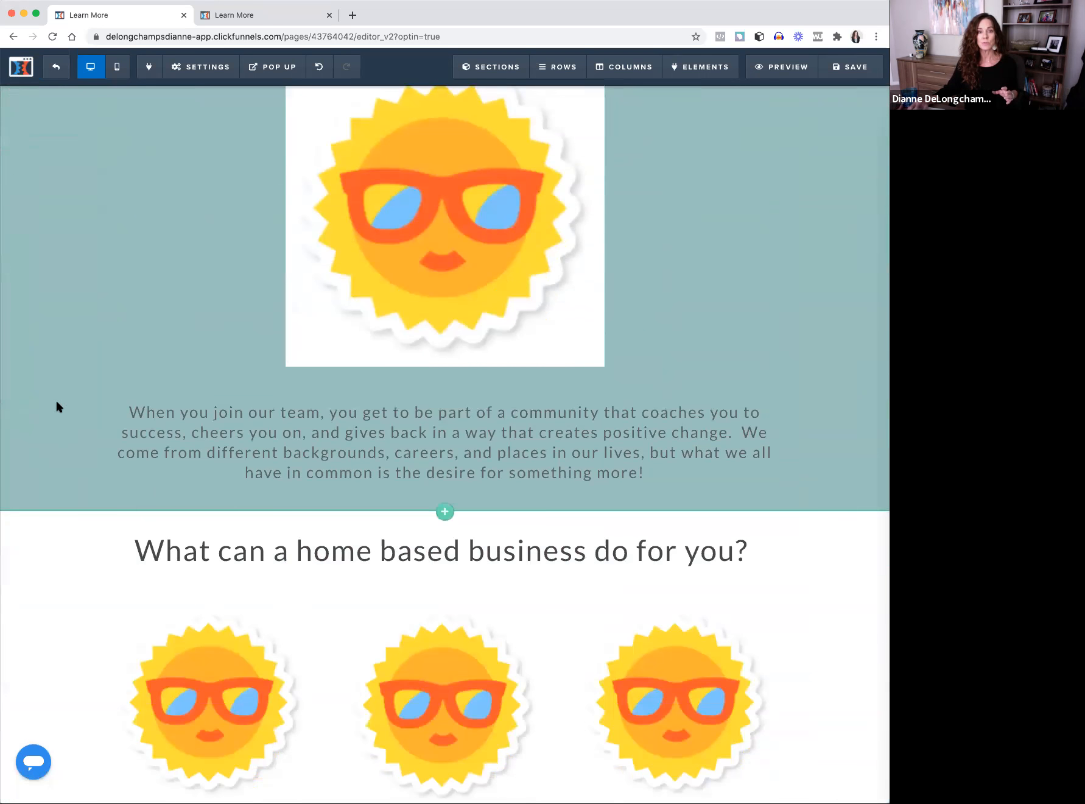
scroll(13, 374, up, 9)
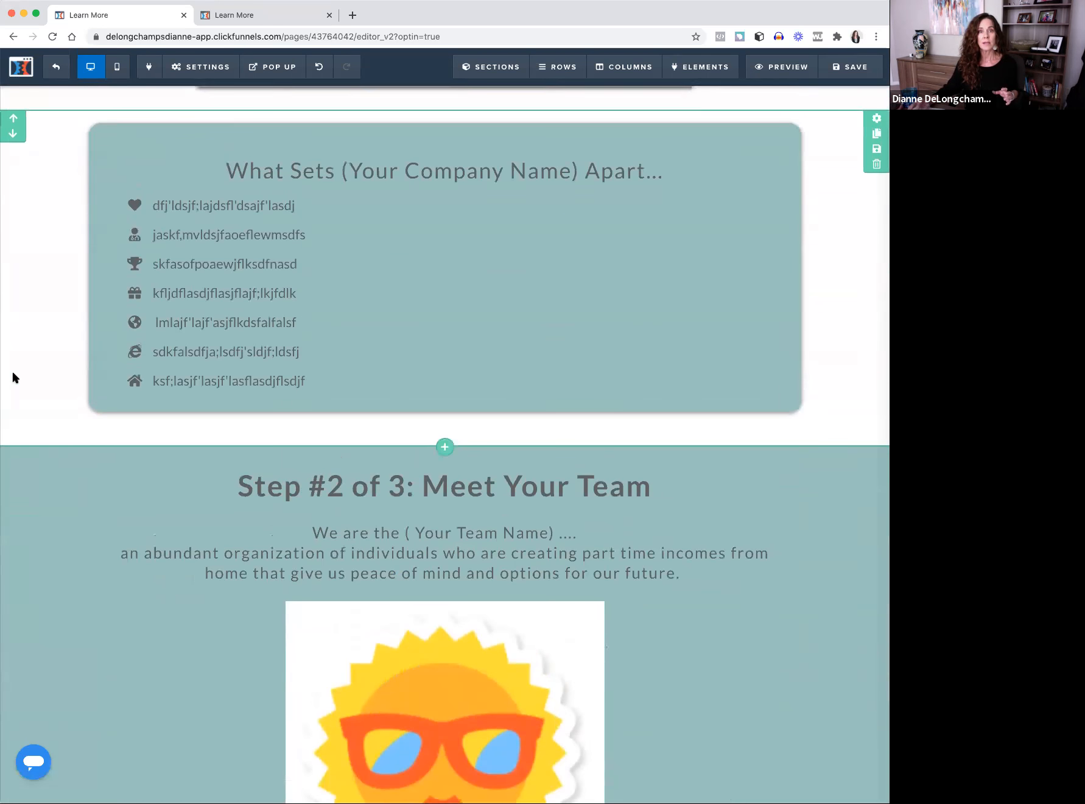
click(11, 145)
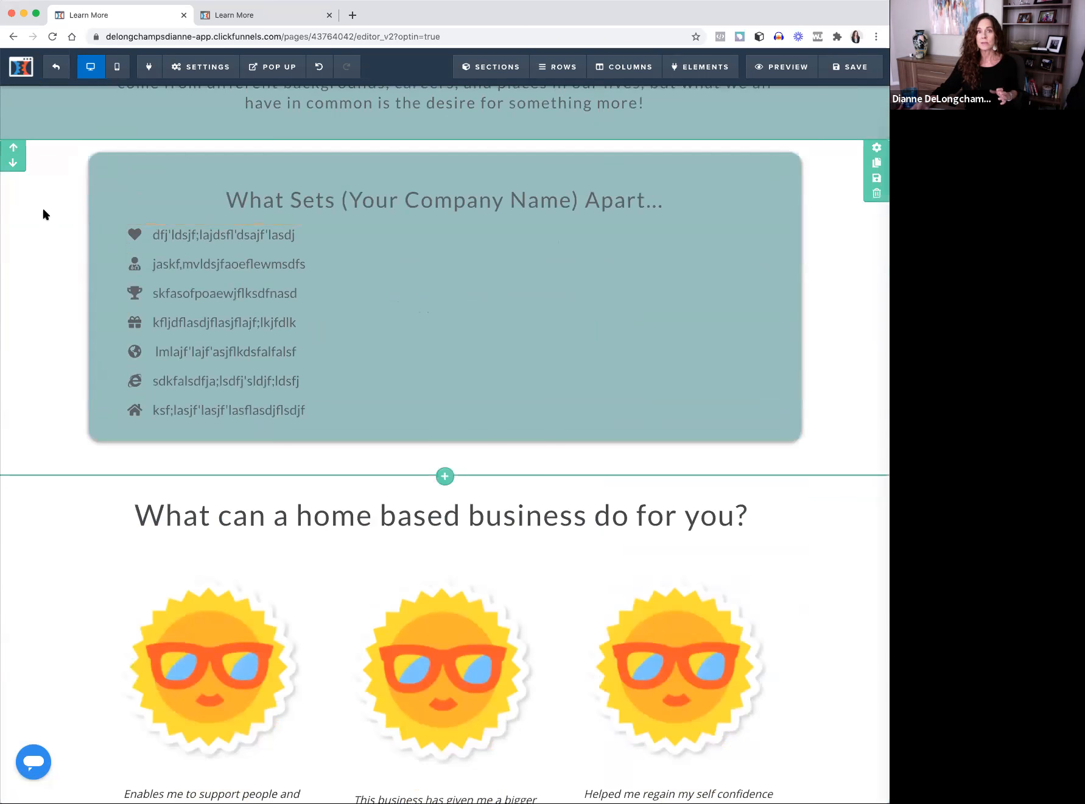
click(10, 148)
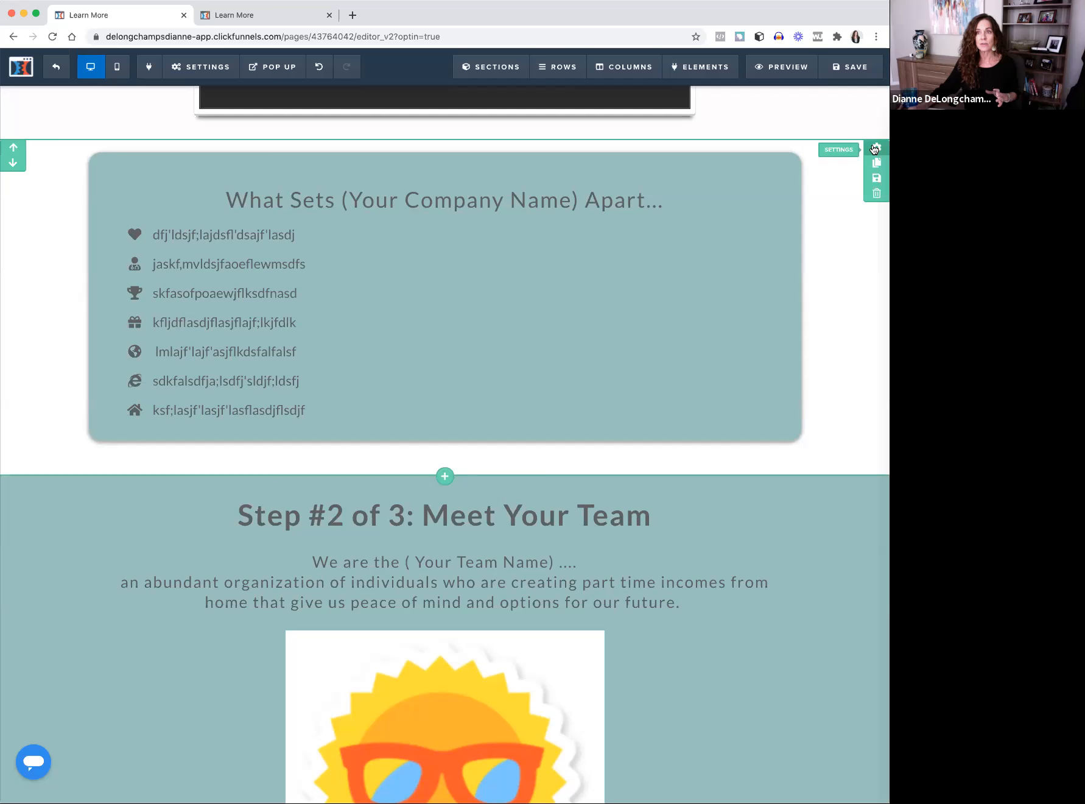
Look over the "What Sets (Your Company Name) Apart" section's settings, and clone the section and delete the duplicate.
click(875, 149)
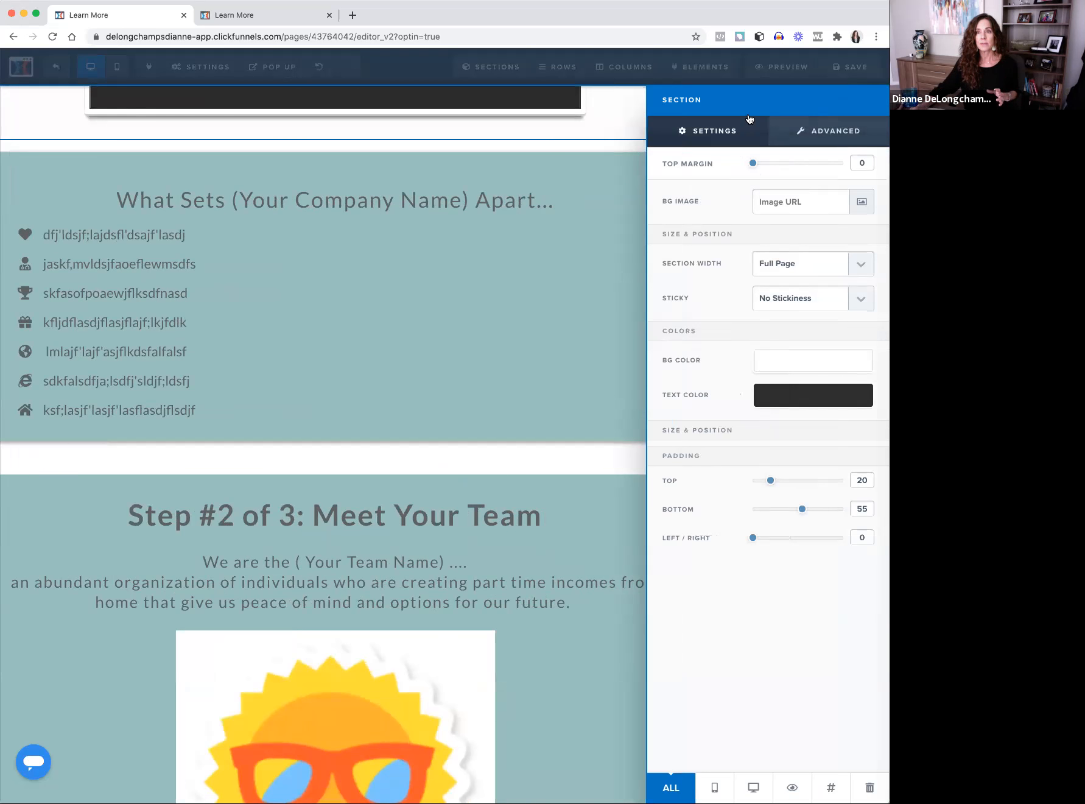
click(606, 146)
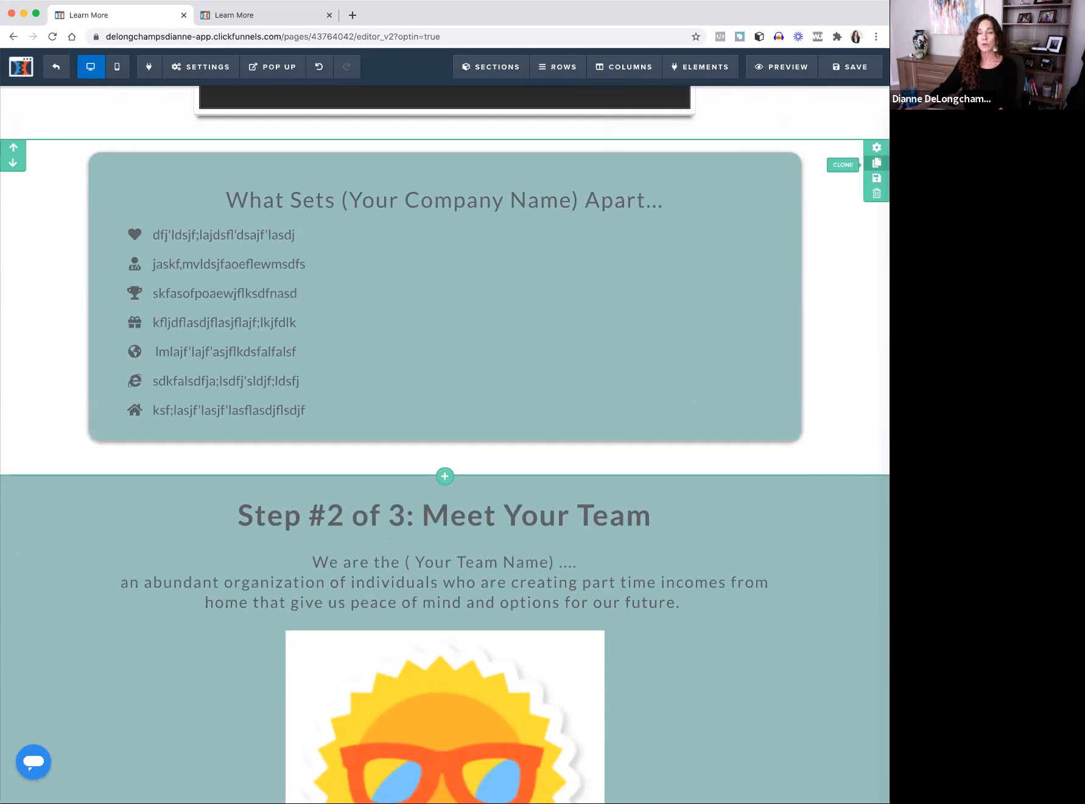
click(878, 163)
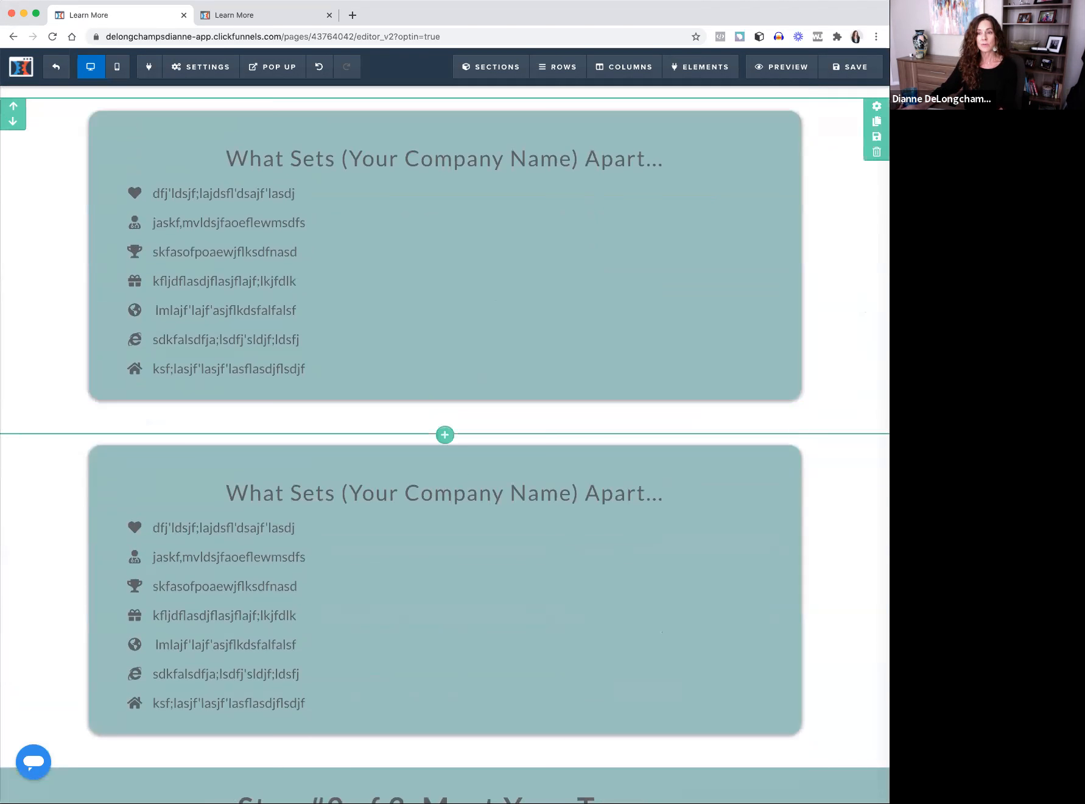
click(877, 486)
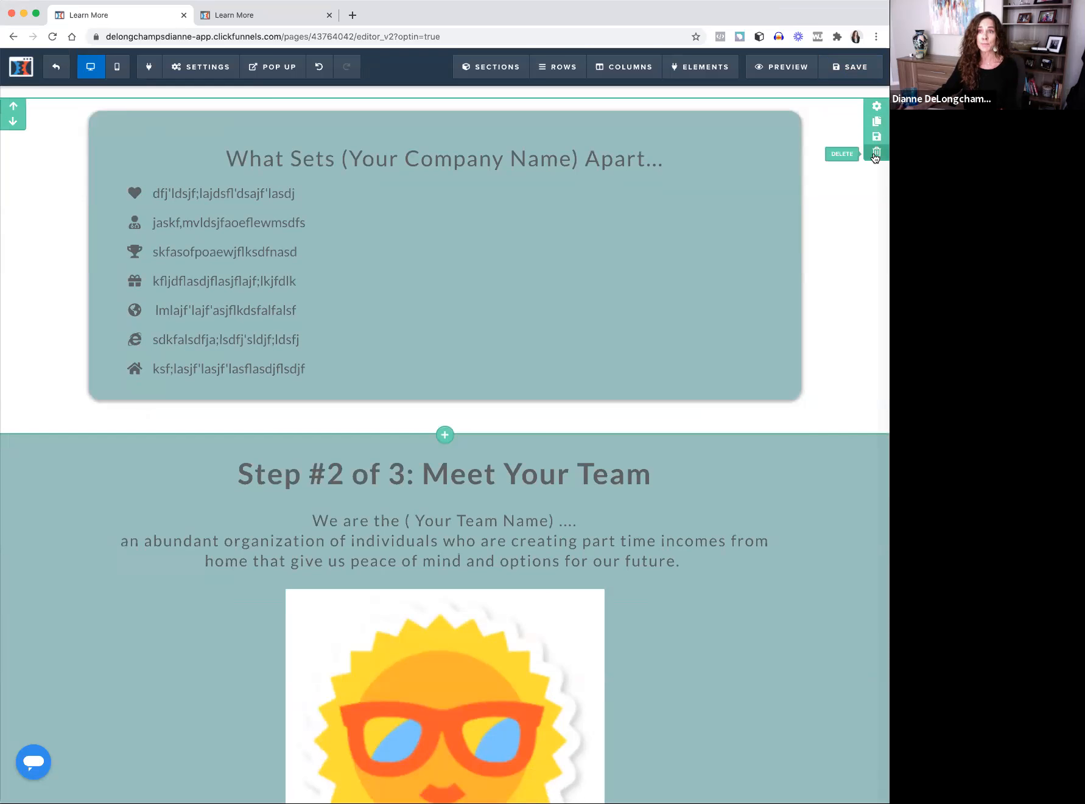
Set the width of the "What Sets (Your Company Name) Apart" section to Medium and close its settings.
click(875, 104)
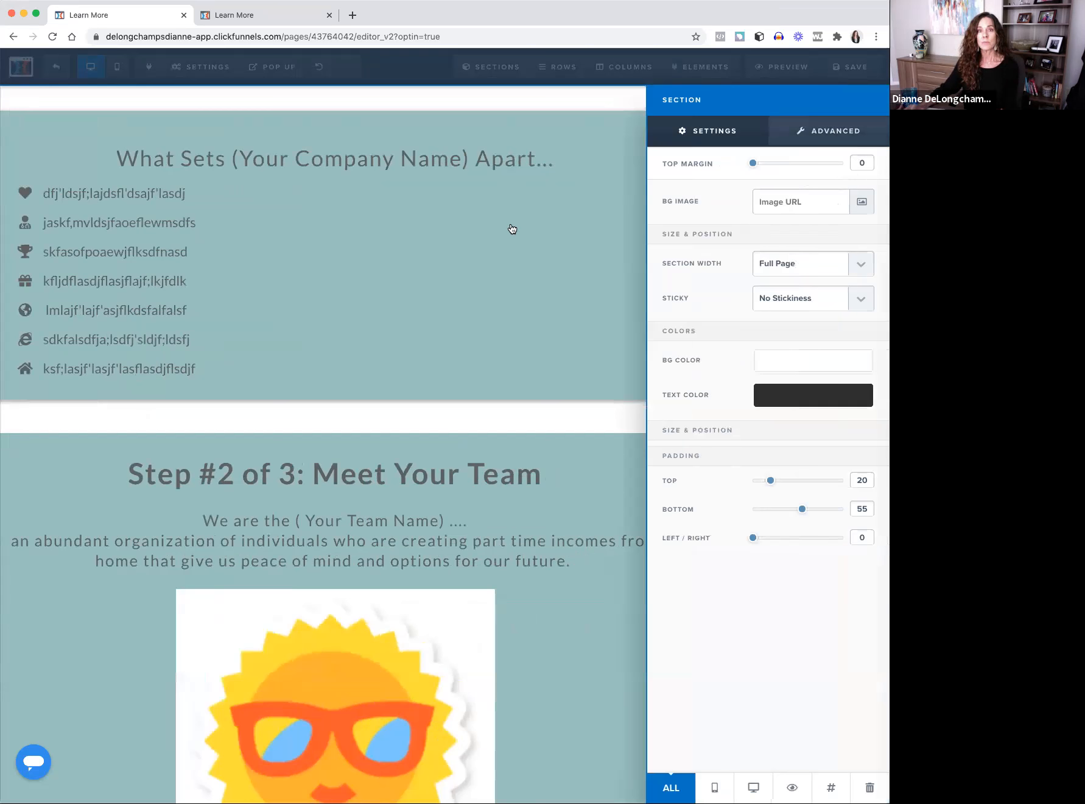
mouse_move(754, 163)
mouse_down()
mouse_move(804, 168)
mouse_move(740, 167)
mouse_up()
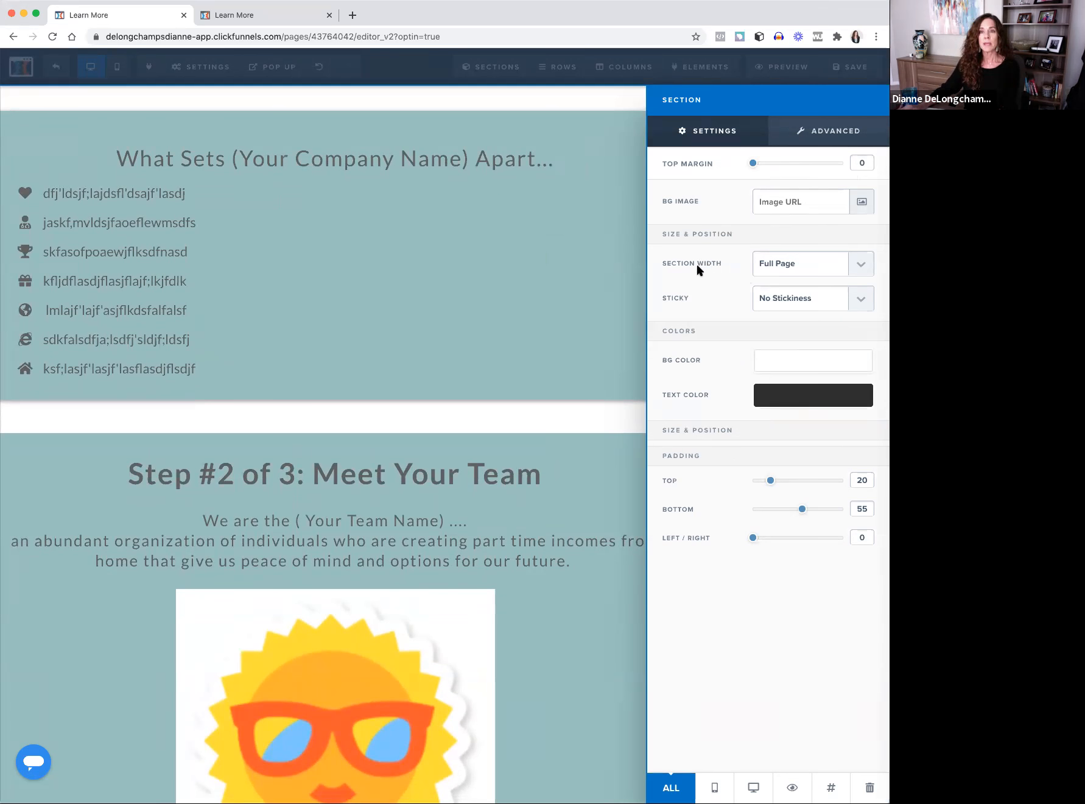
click(859, 270)
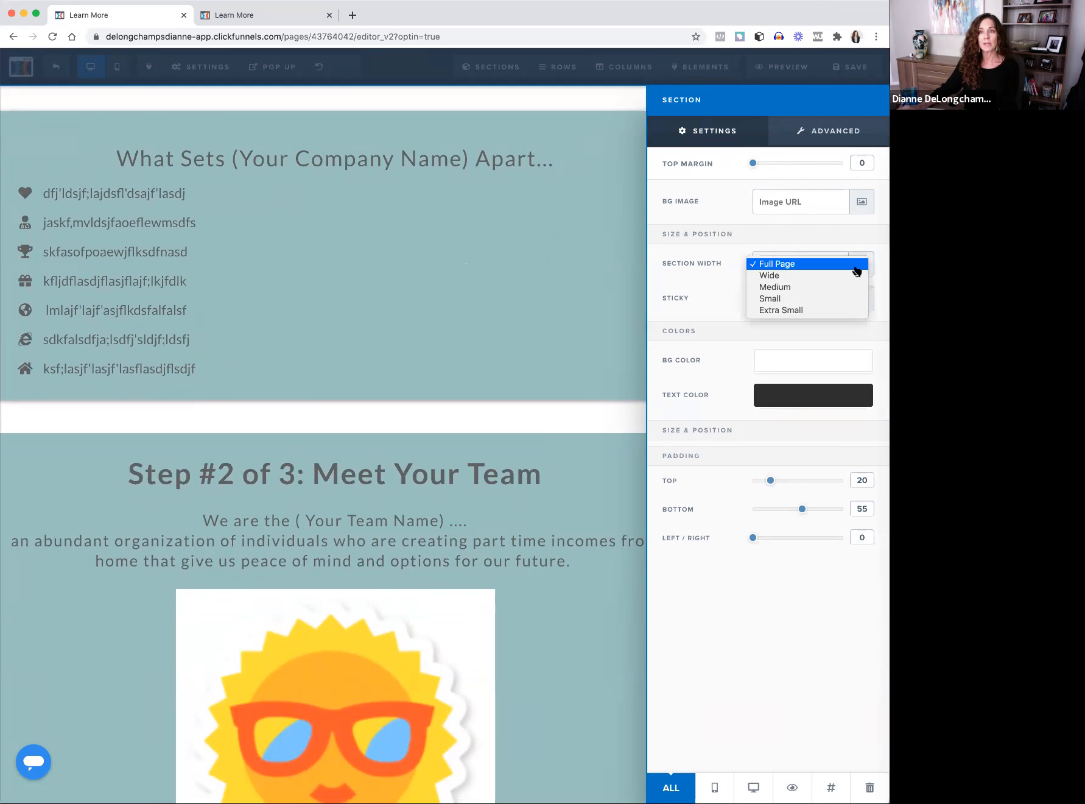
click(782, 288)
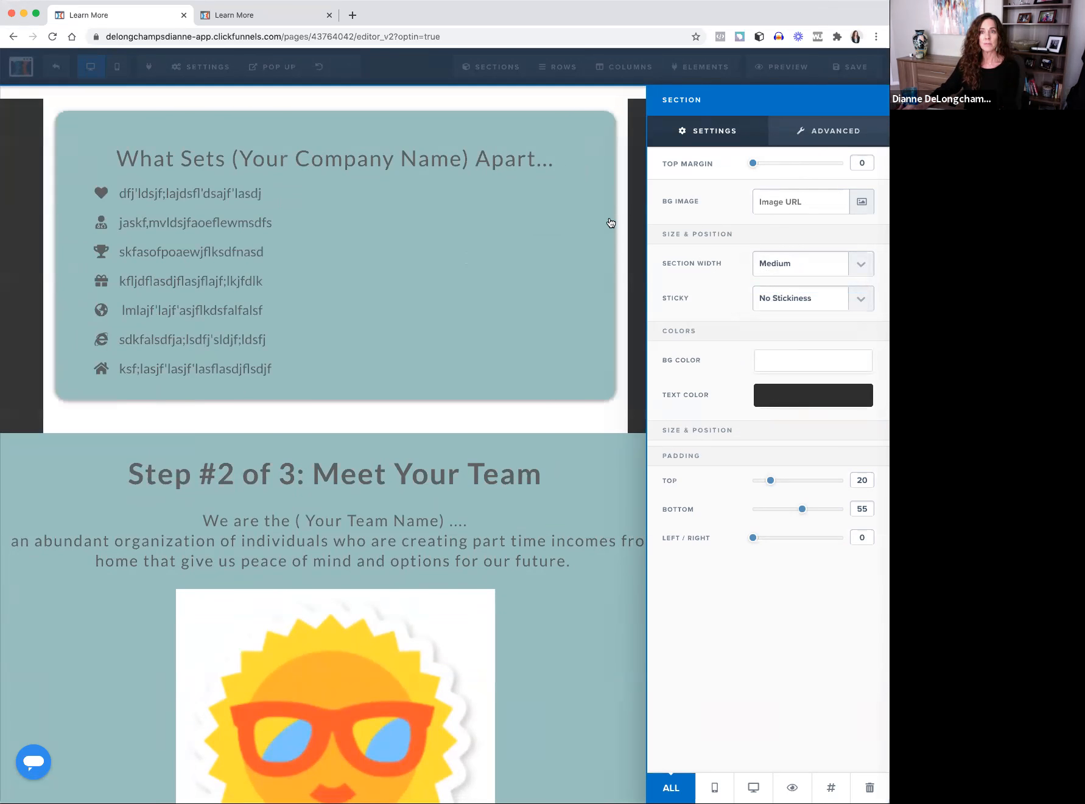
click(639, 204)
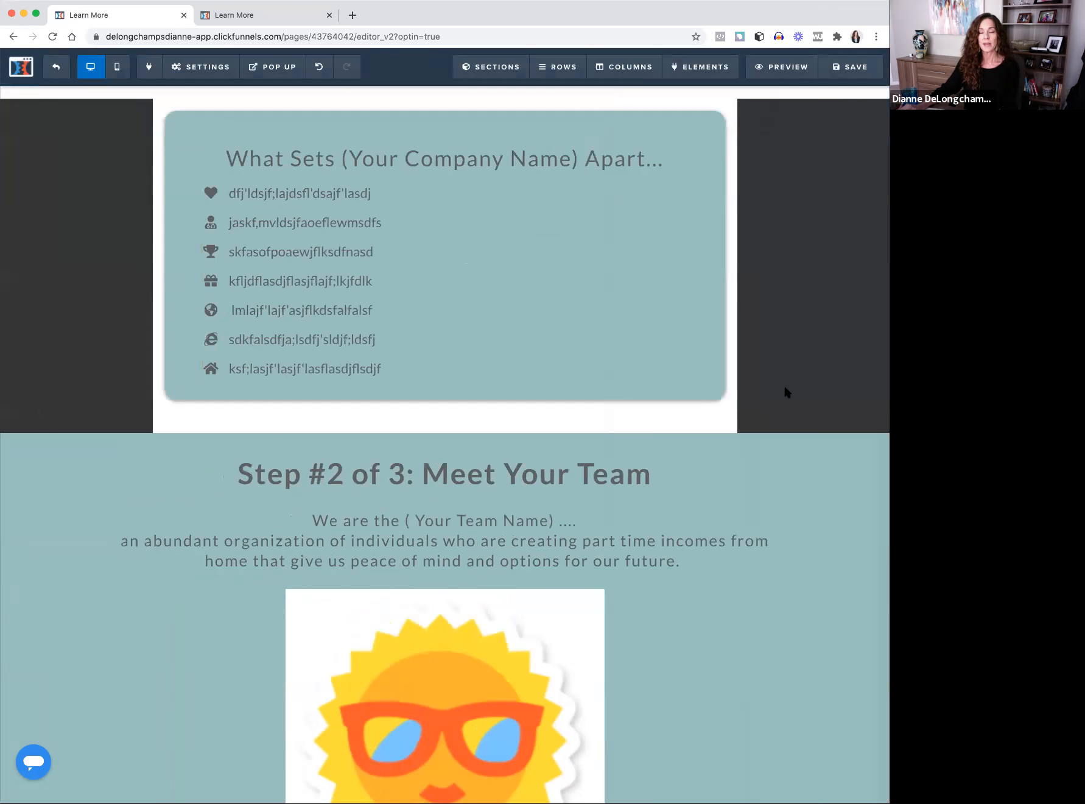
Set the width of the "What Sets (Your Company Name) Apart" section to Full Page.
scroll(786, 391, up, 2)
mouse_move(725, 247)
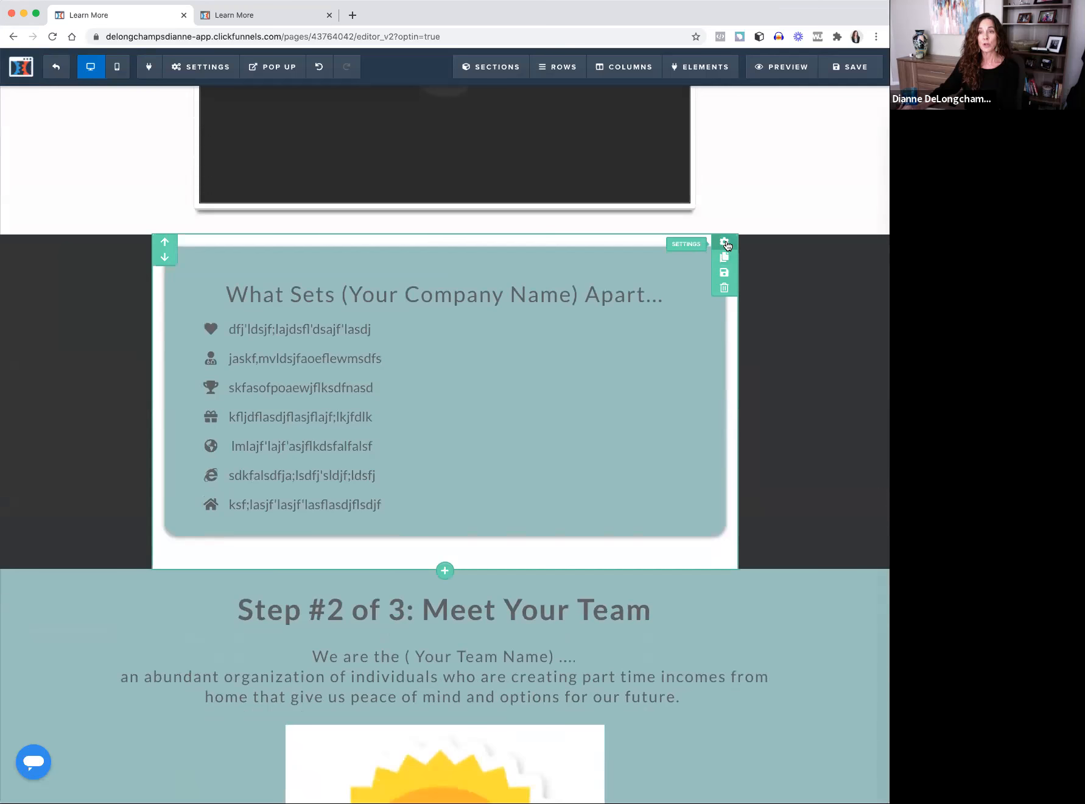
click(725, 243)
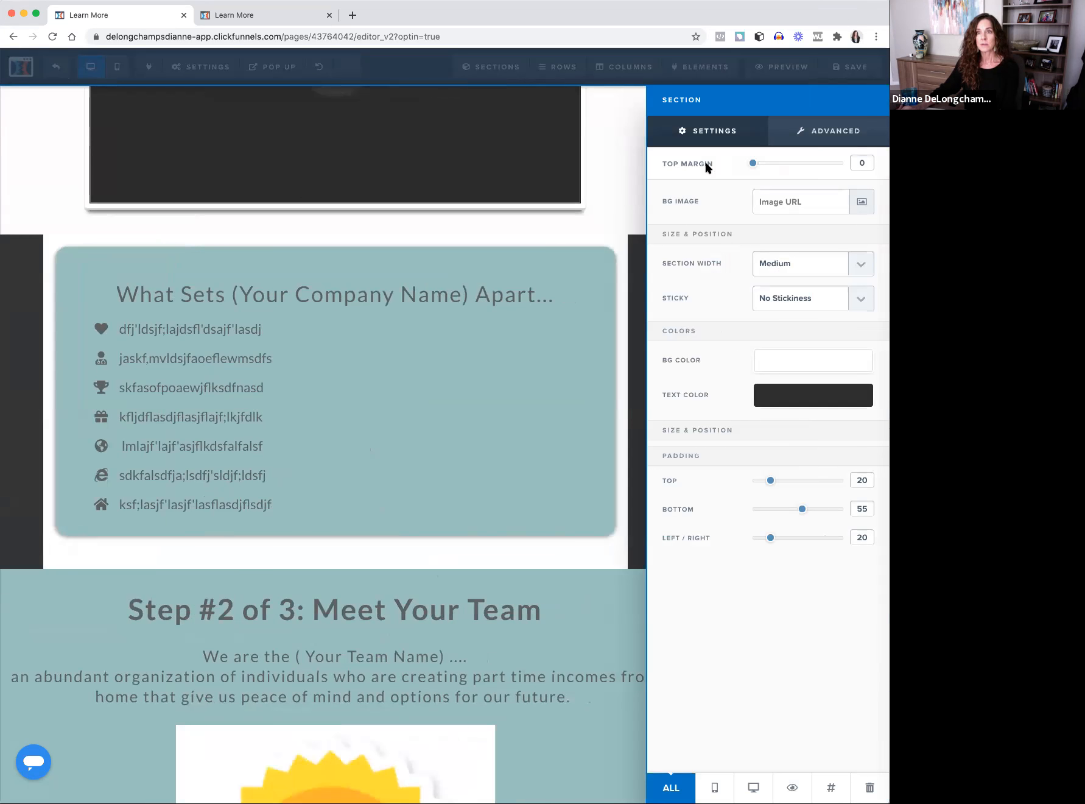
click(853, 267)
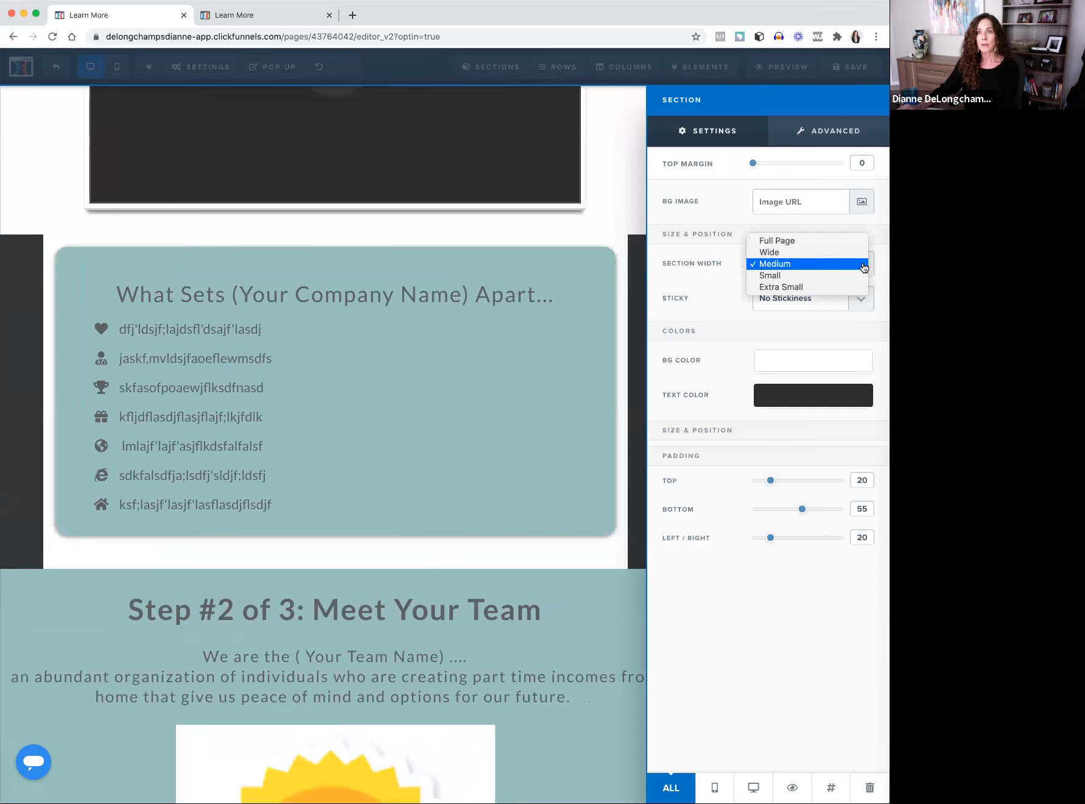
click(823, 242)
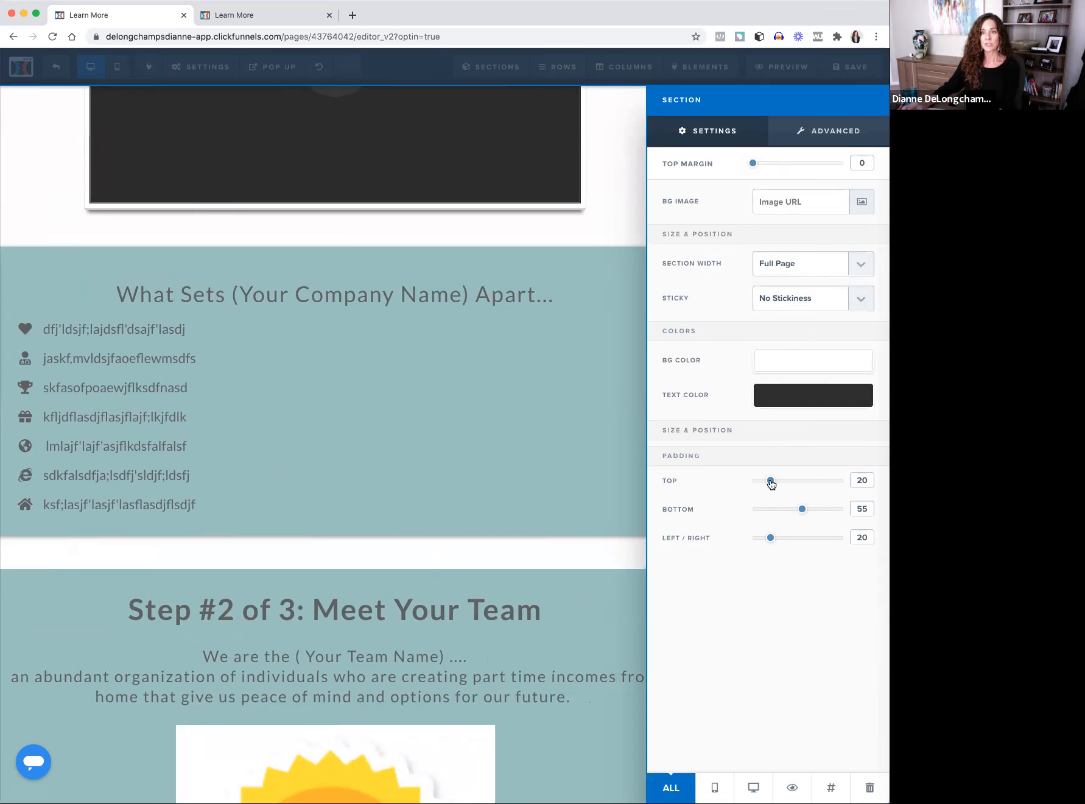
Set the section's bottom padding to 35 and left/right padding to 0, and look over its advanced style options.
mouse_move(770, 483)
mouse_down()
mouse_move(799, 484)
mouse_move(772, 484)
mouse_up()
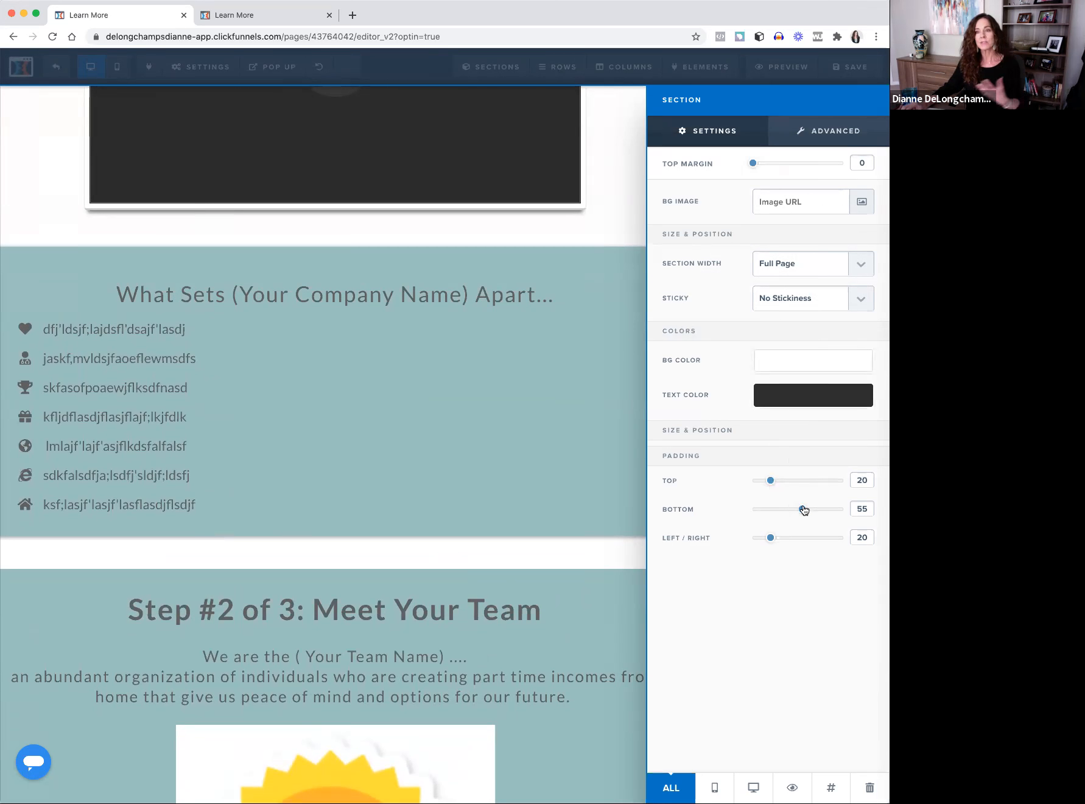
drag(803, 510, 755, 541)
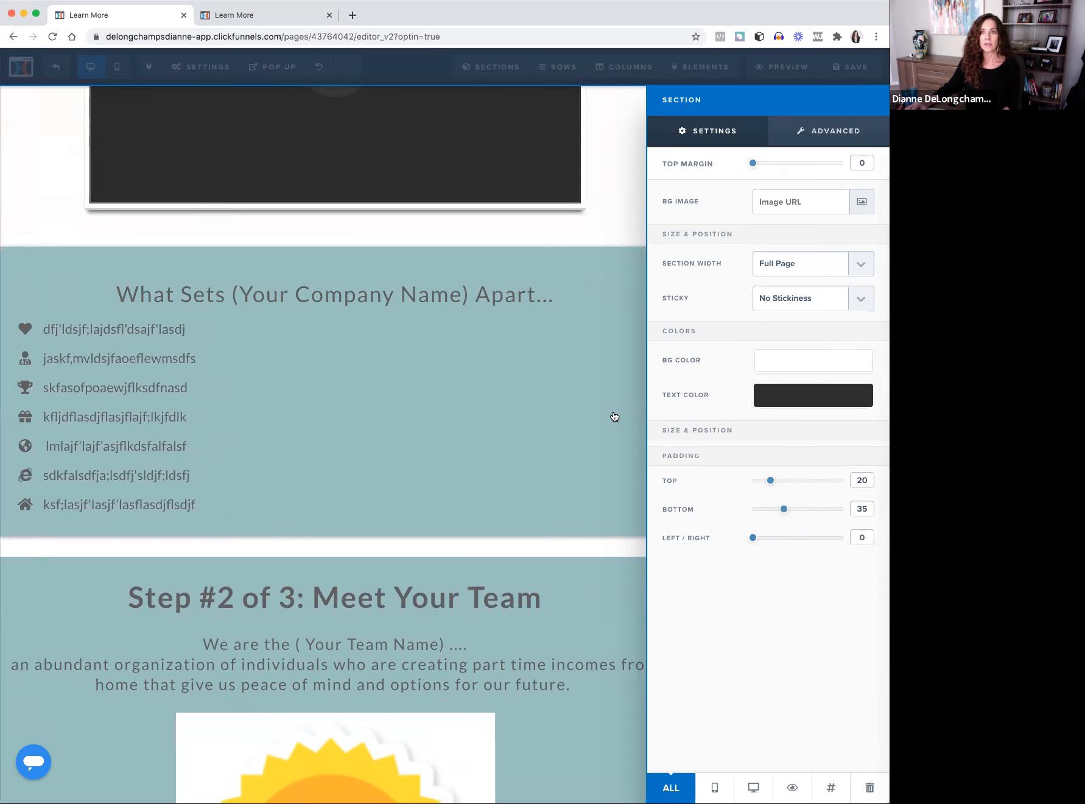
click(816, 139)
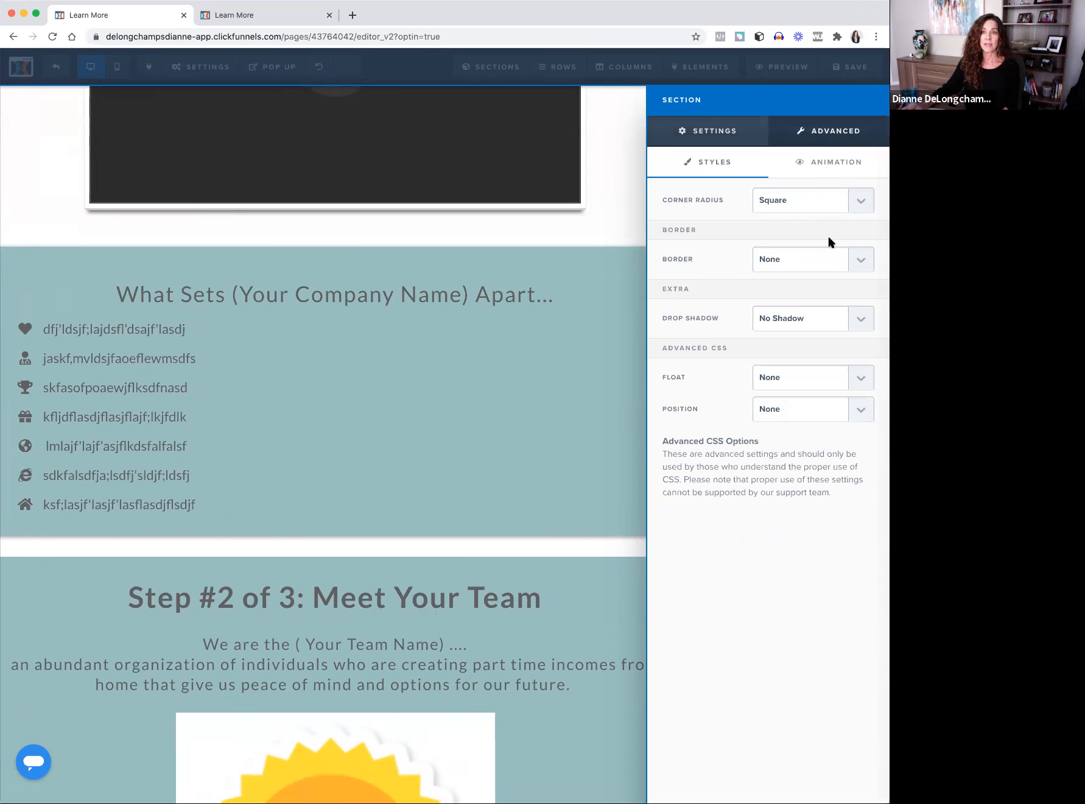
click(716, 131)
click(629, 218)
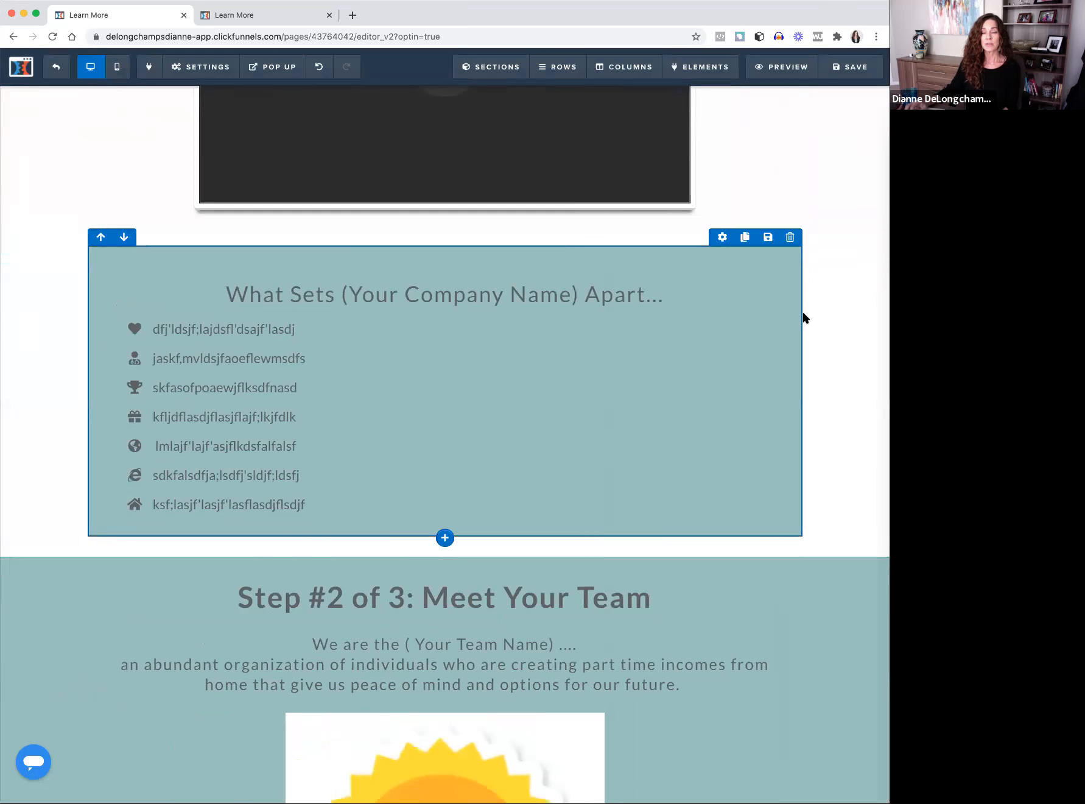
mouse_move(827, 251)
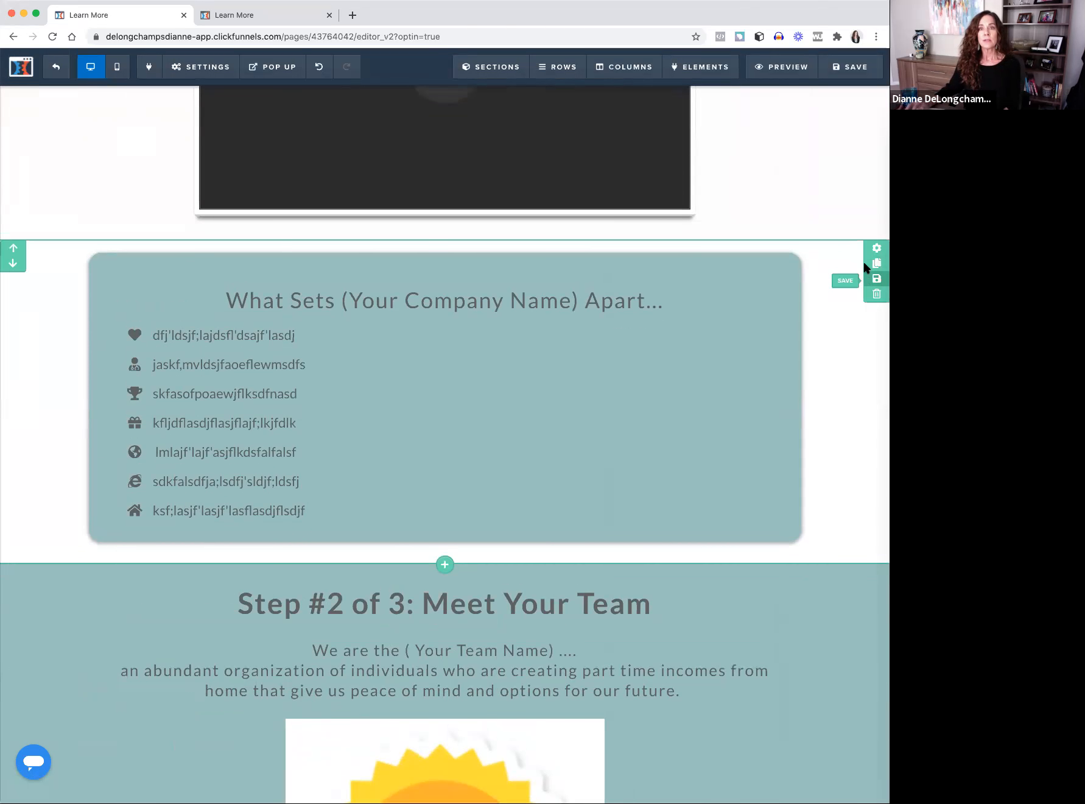
Look over the settings of the row holding the "Step #1 of 3: Hear Our Story" heading and video, then close them.
scroll(700, 134, up, 4)
mouse_move(556, 86)
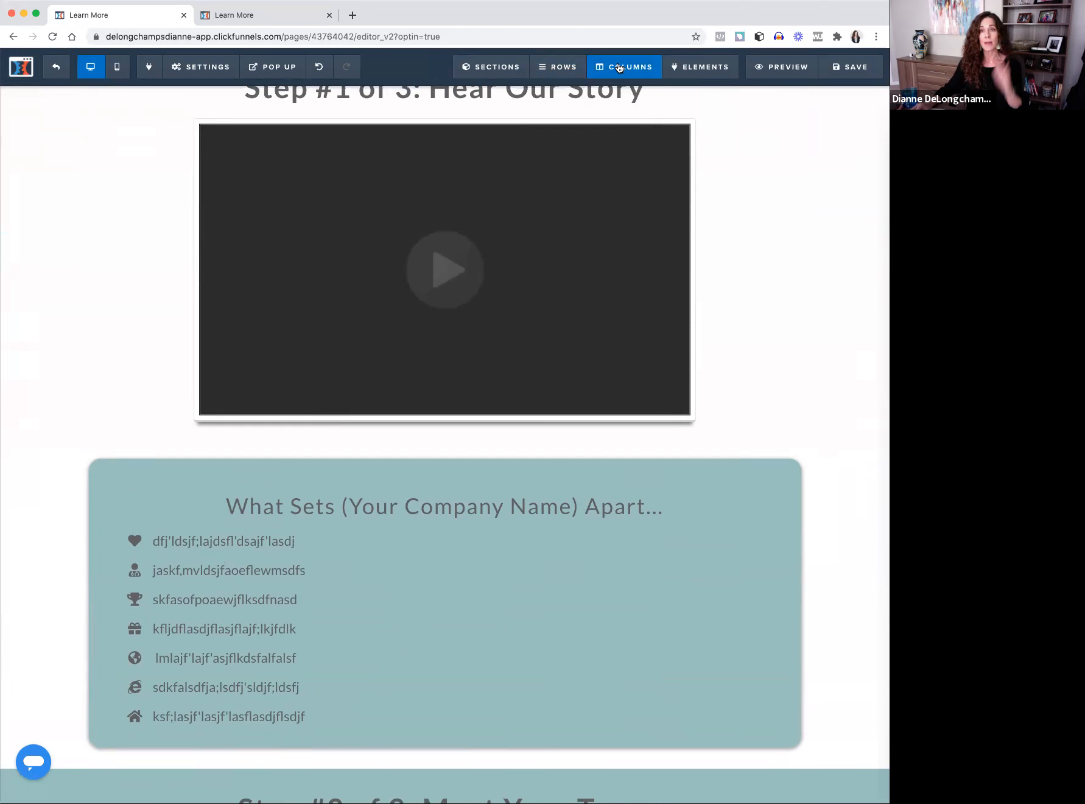
scroll(720, 383, down, 5)
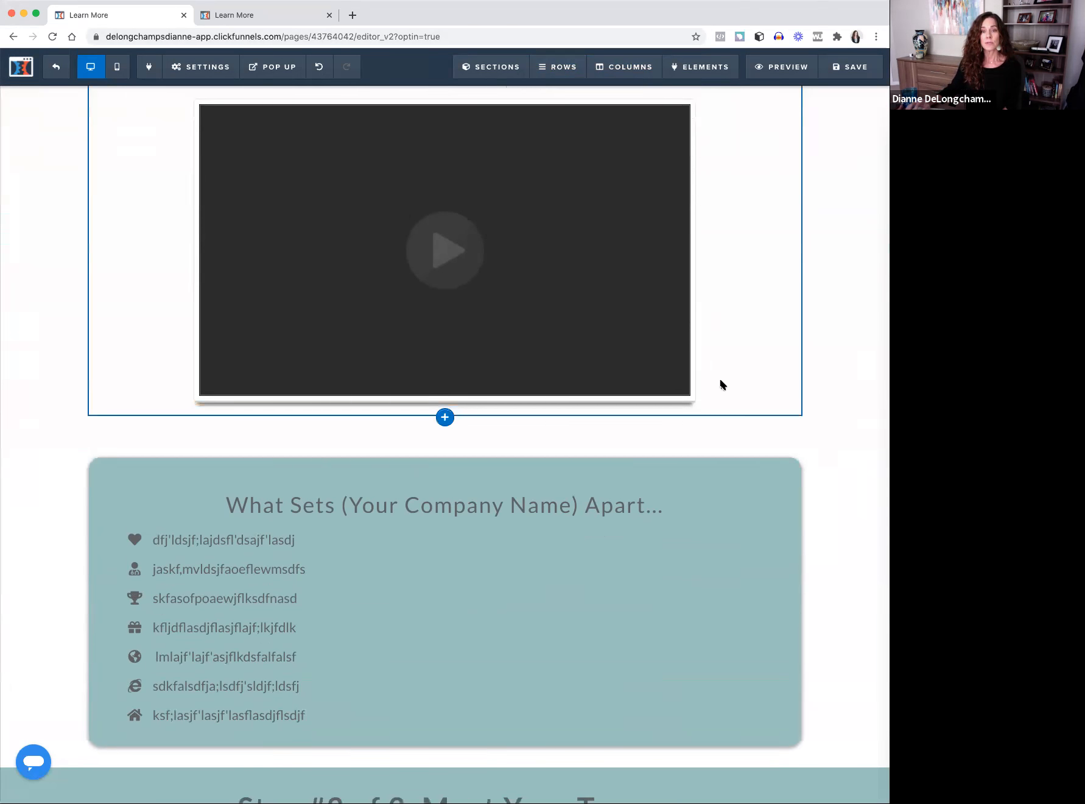
scroll(722, 382, up, 10)
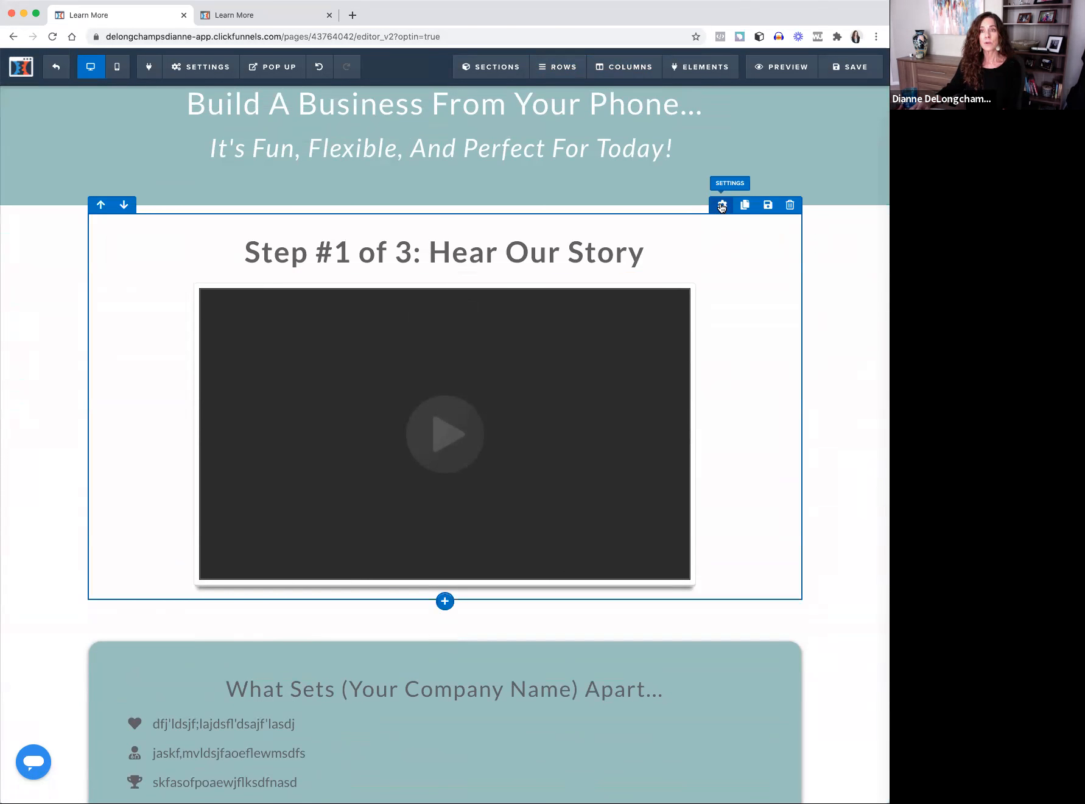
click(722, 206)
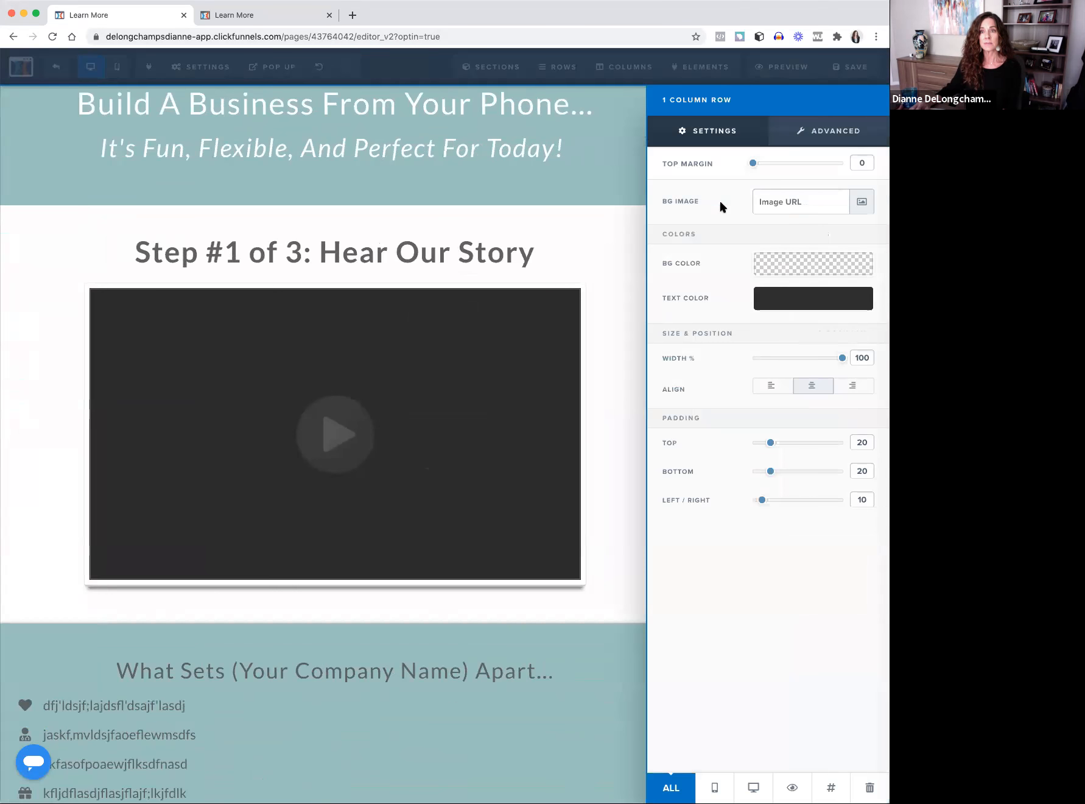
click(597, 249)
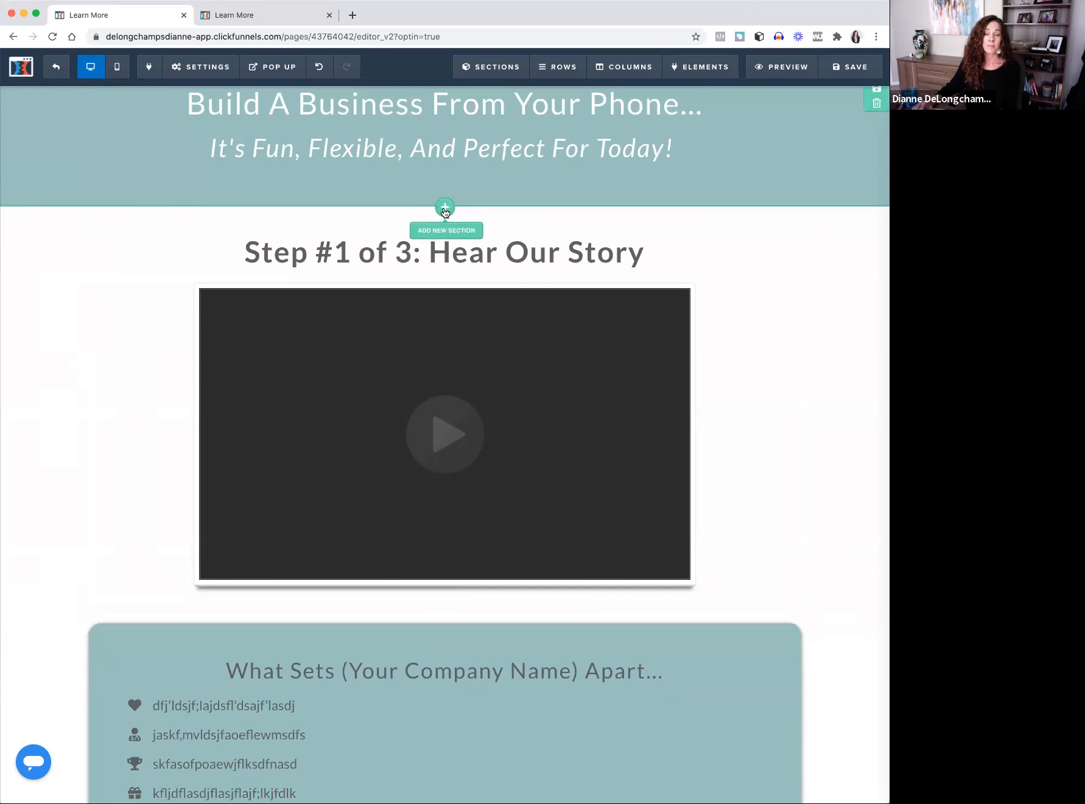
Add a full-width section between the "Build A Business From Your Phone" header and the Step #1 section, and look over the sections below.
click(445, 208)
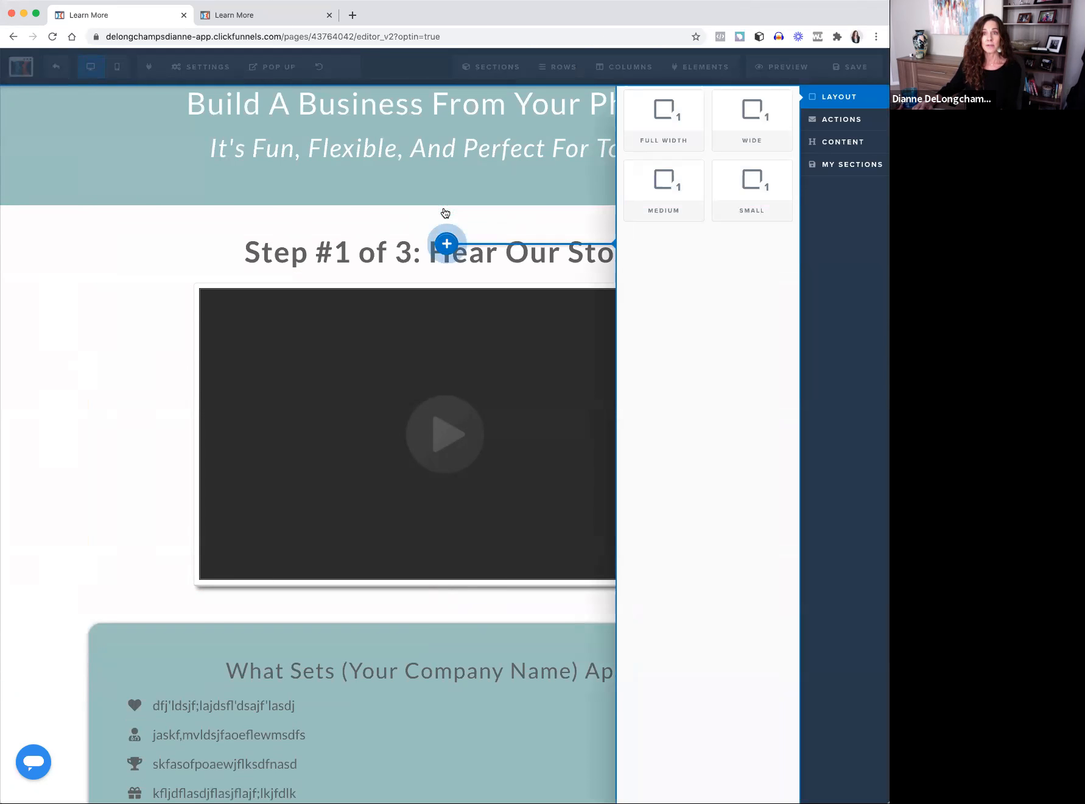
click(656, 126)
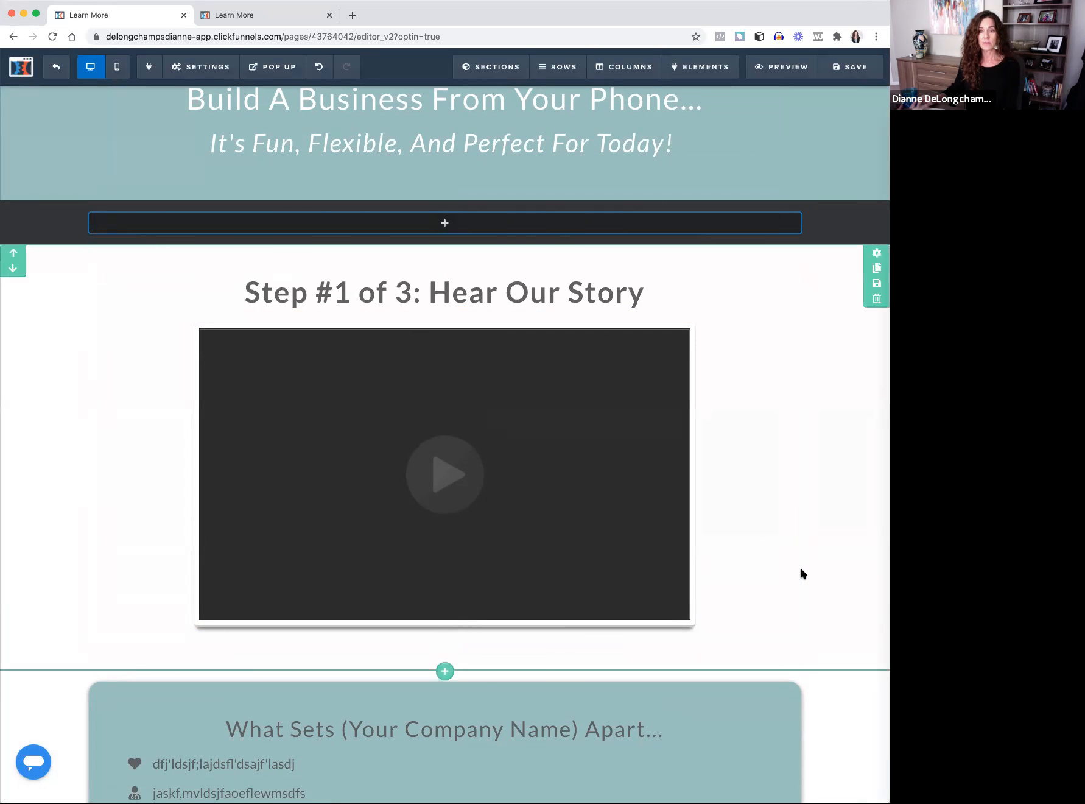
scroll(802, 570, down, 5)
scroll(800, 566, down, 5)
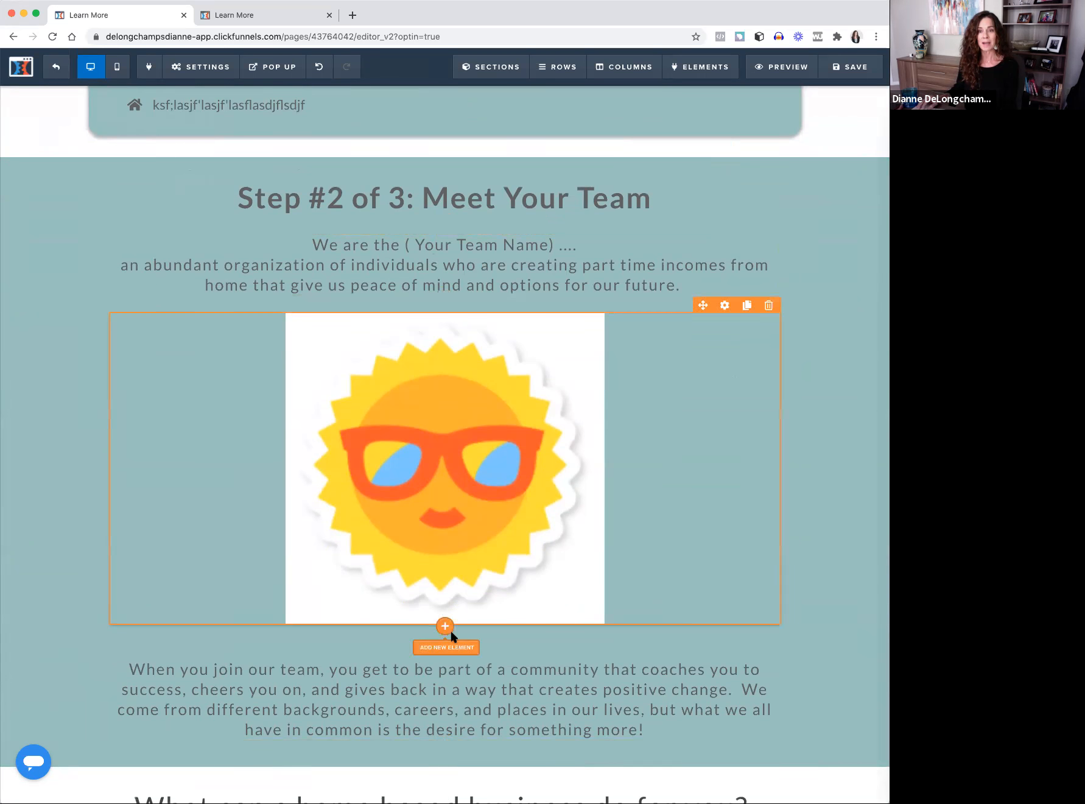
scroll(457, 668, down, 5)
scroll(457, 669, down, 4)
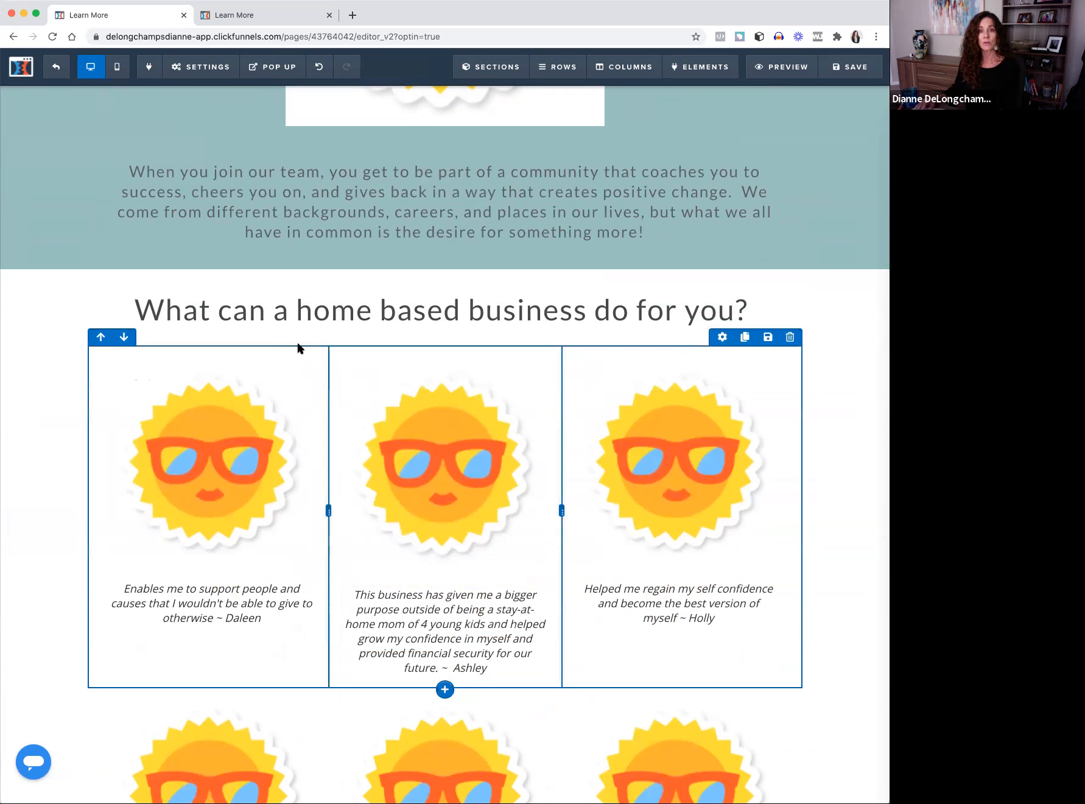
scroll(297, 348, up, 15)
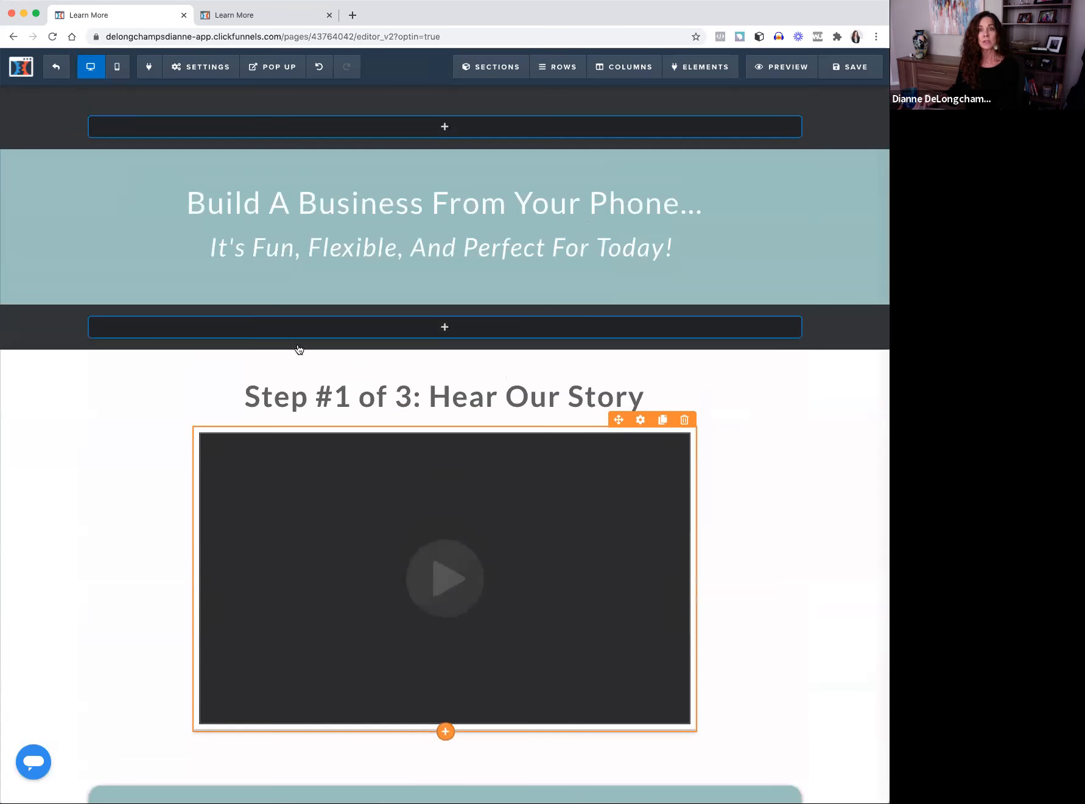
scroll(298, 348, down, 2)
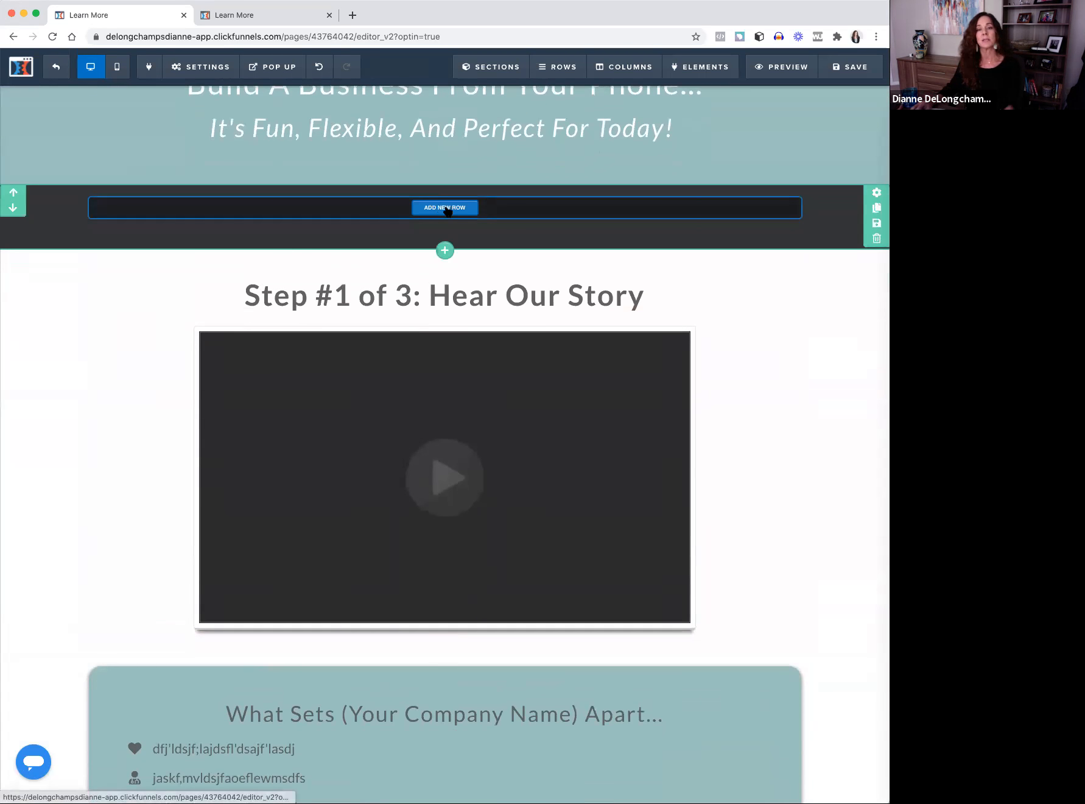
Try a six-column row in the new empty section, and replace it with a three-column row.
click(446, 208)
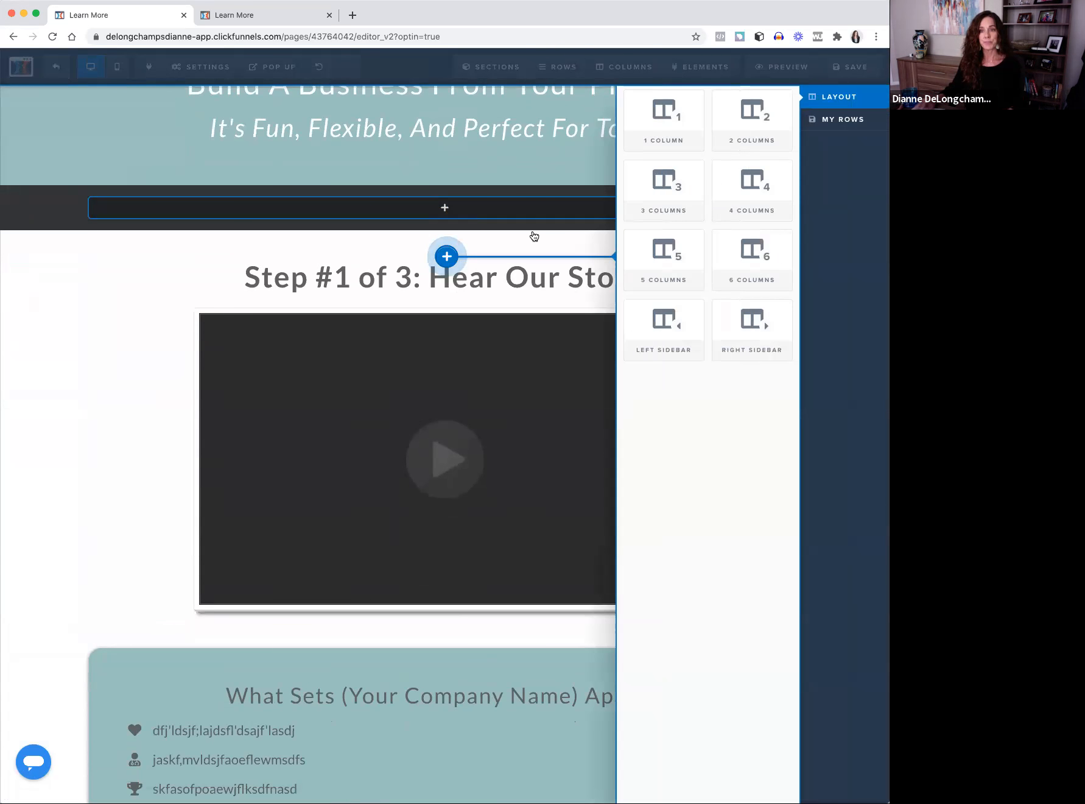
click(746, 262)
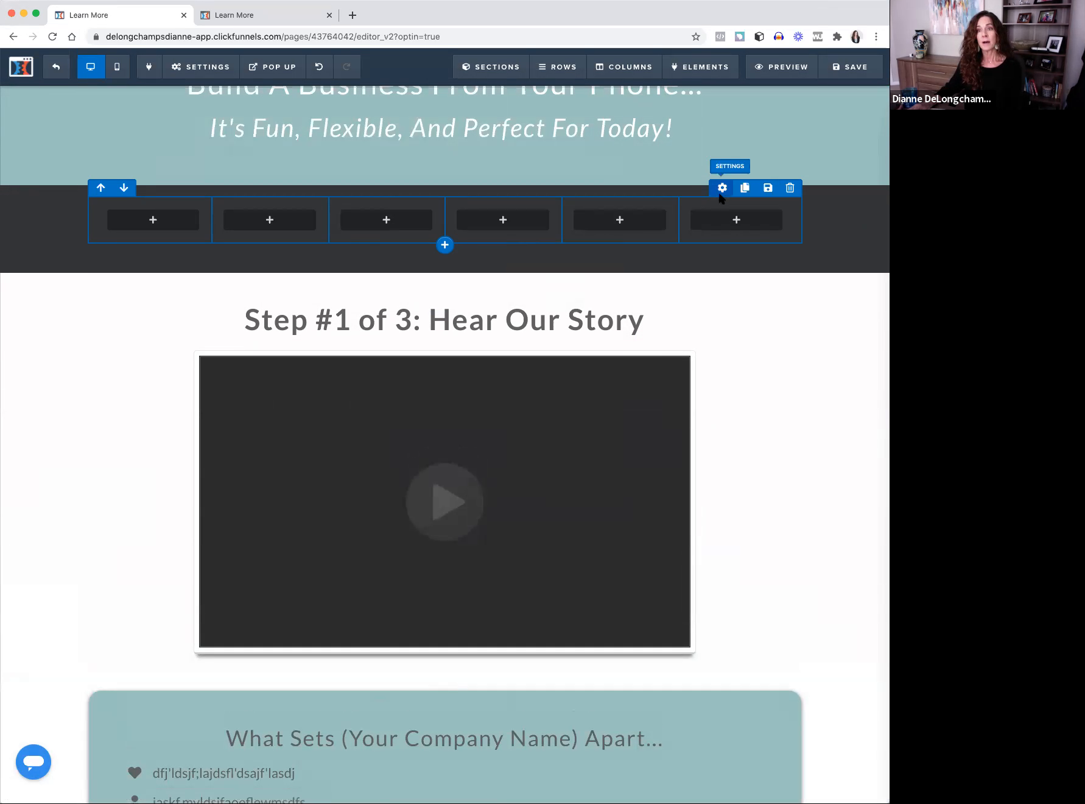
click(444, 246)
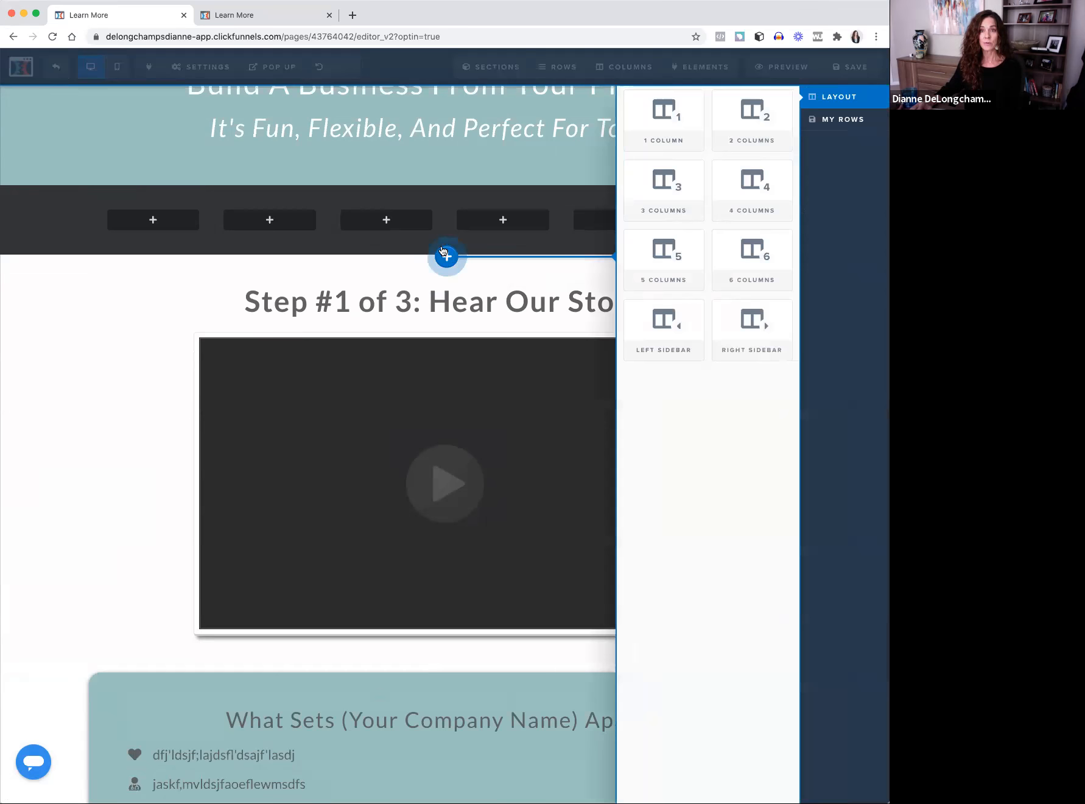
click(665, 193)
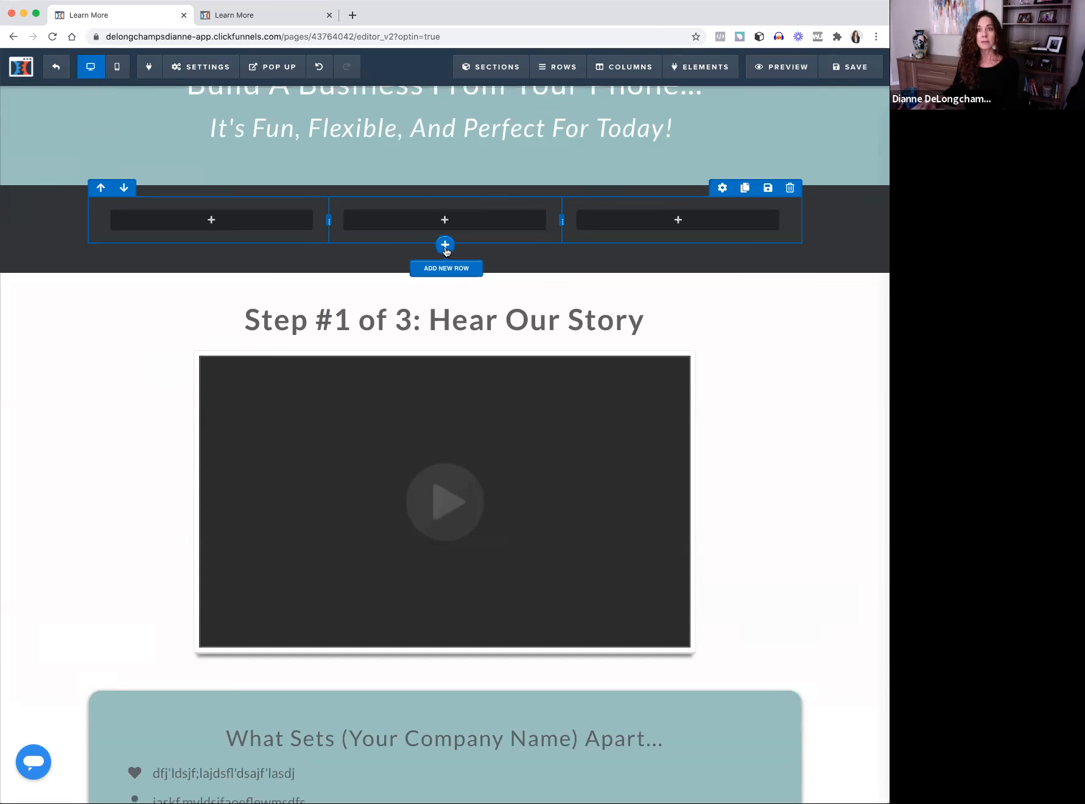
Add a one-column row above the three-column row and a two-column row below it in the new section.
click(445, 246)
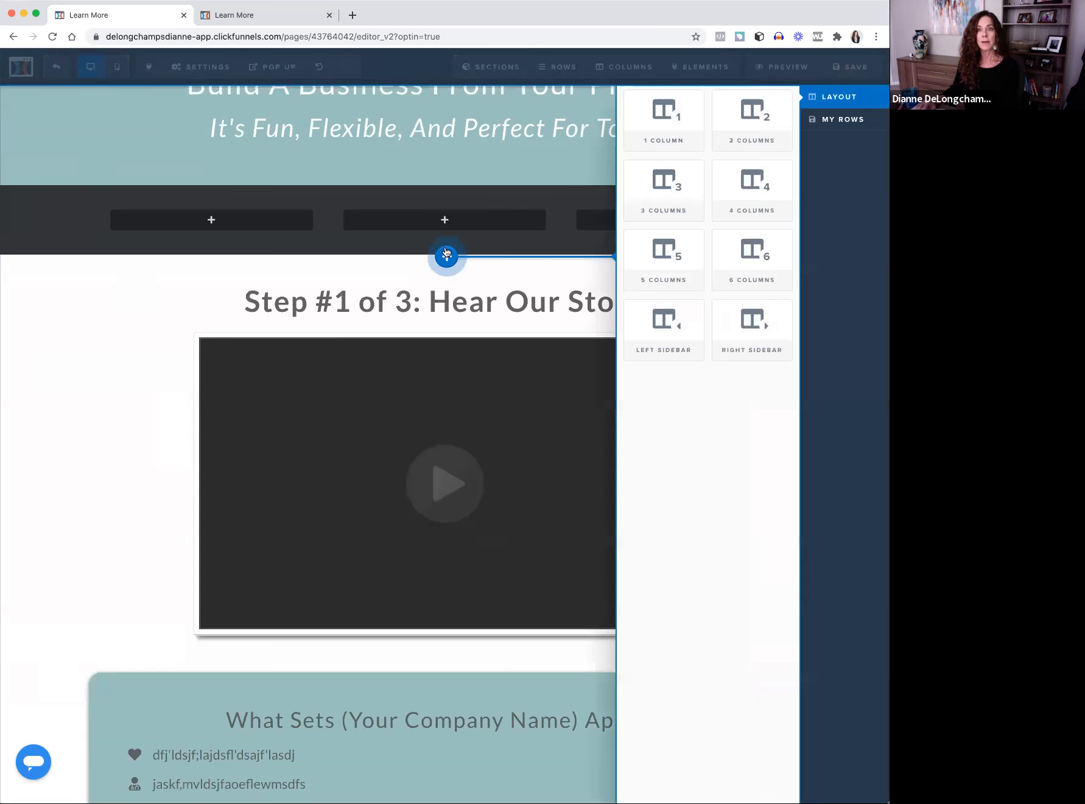
click(669, 125)
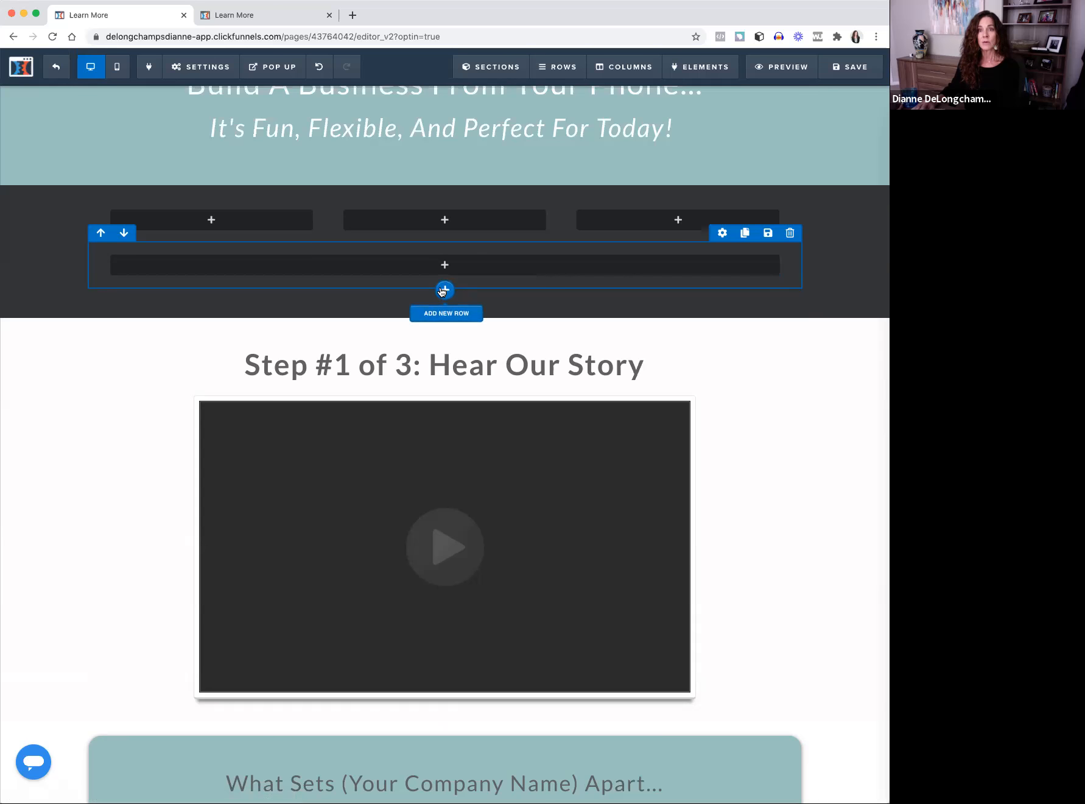
click(444, 290)
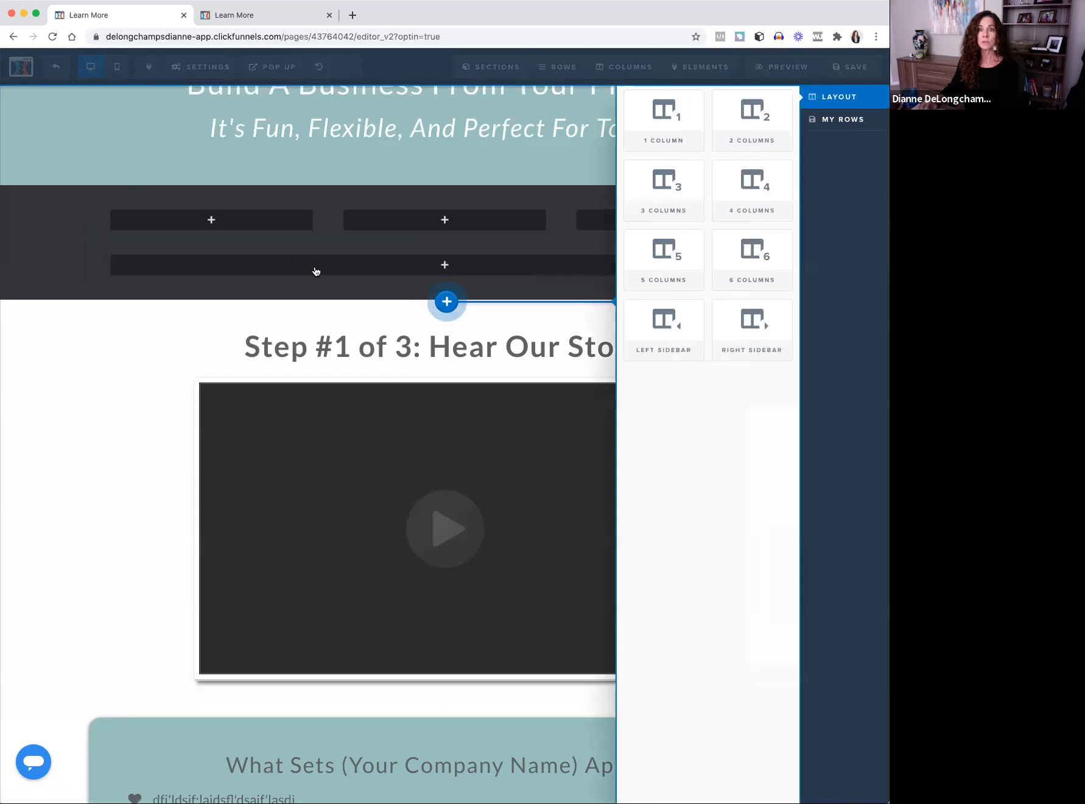
click(417, 237)
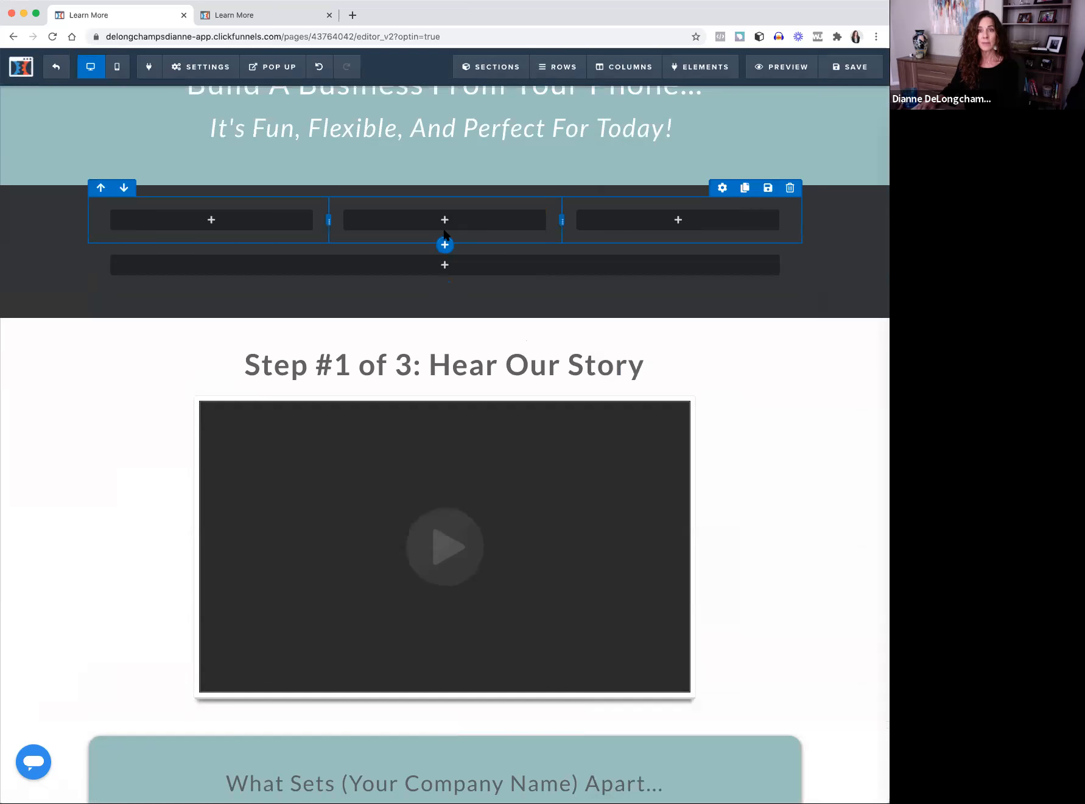
click(101, 233)
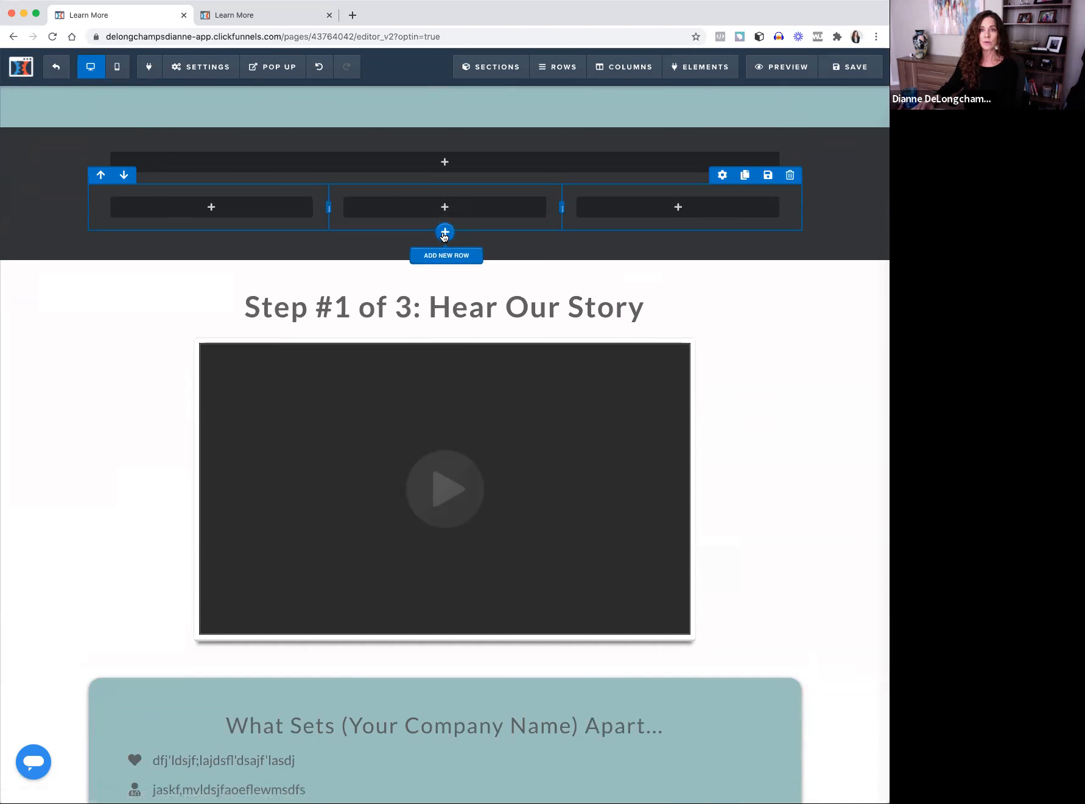
click(445, 233)
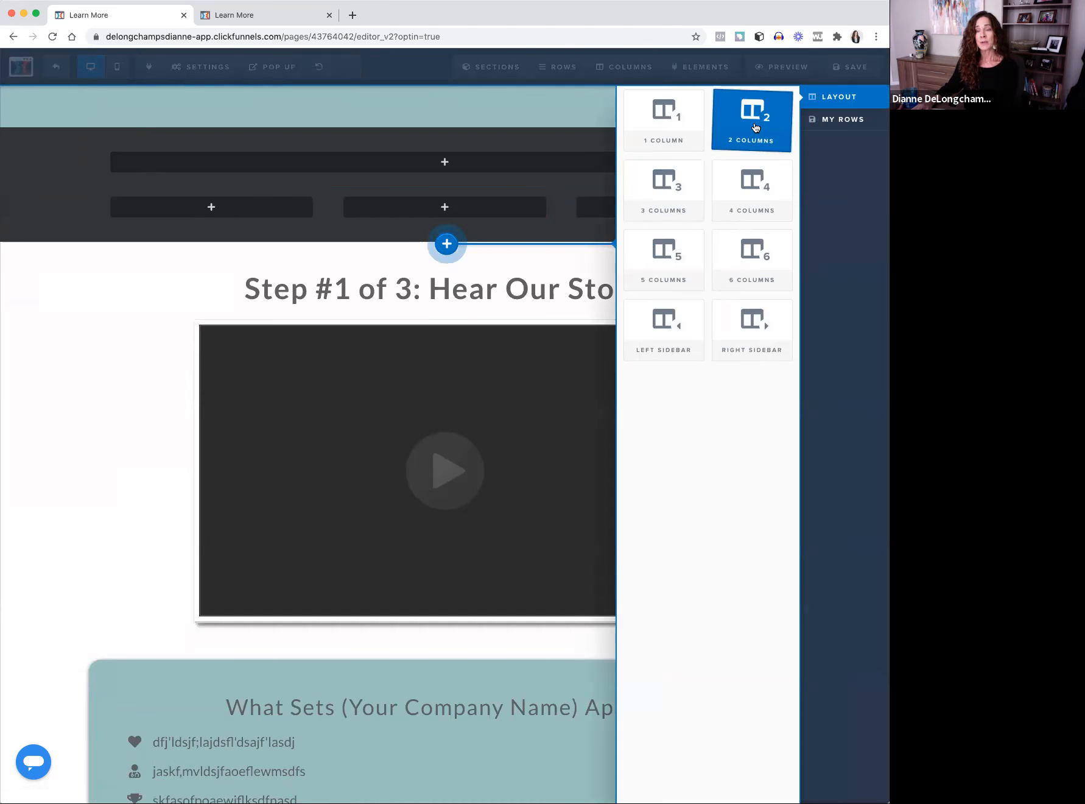
click(749, 119)
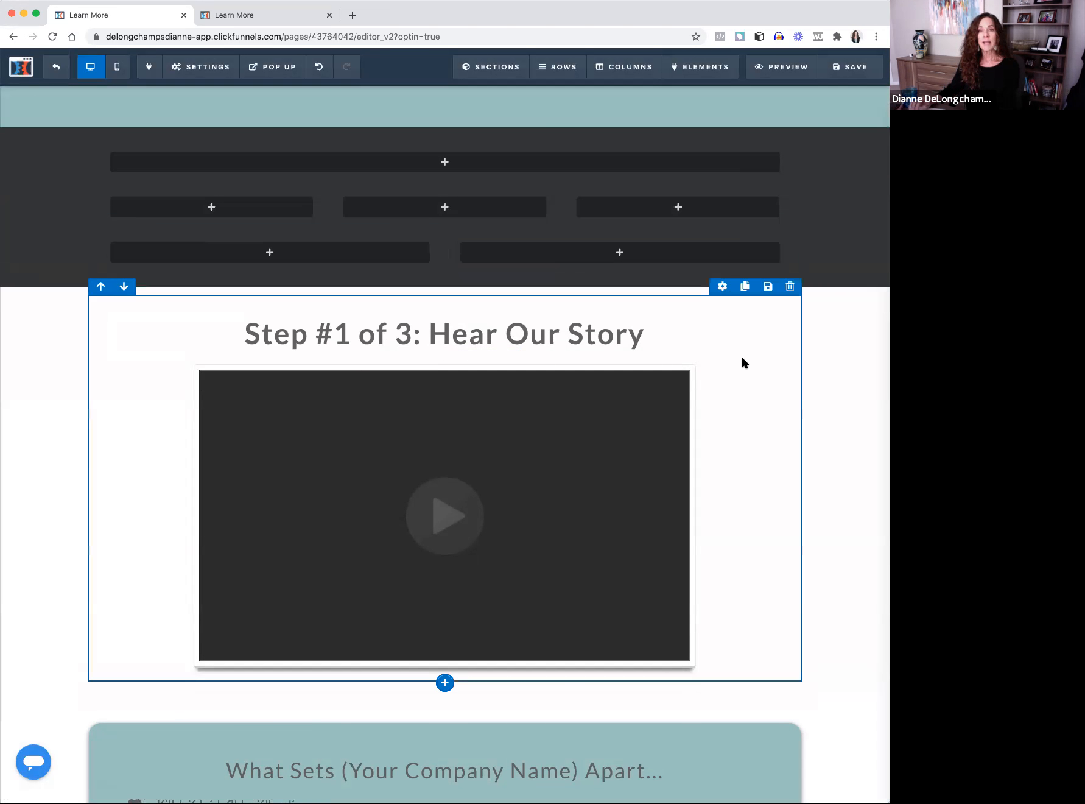
Examine how the sections and rows are laid out down to the three-column testimonials under "What can a home based business do for you?".
scroll(741, 364, down, 1)
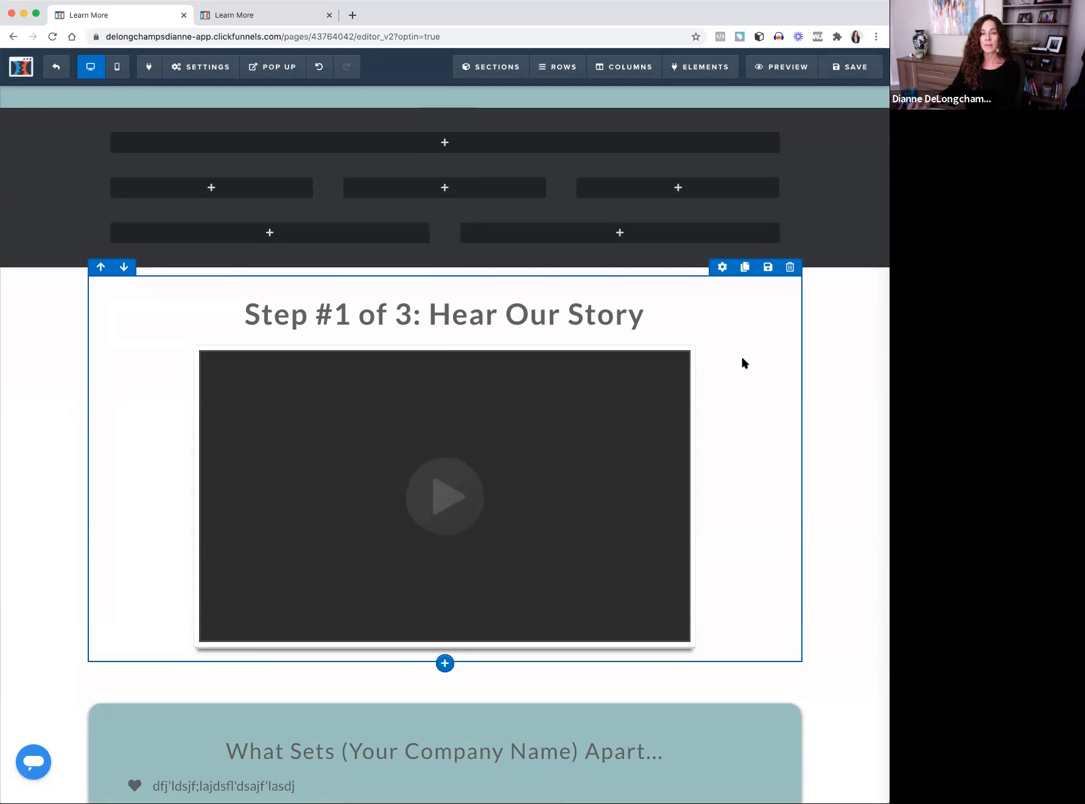
scroll(742, 364, down, 3)
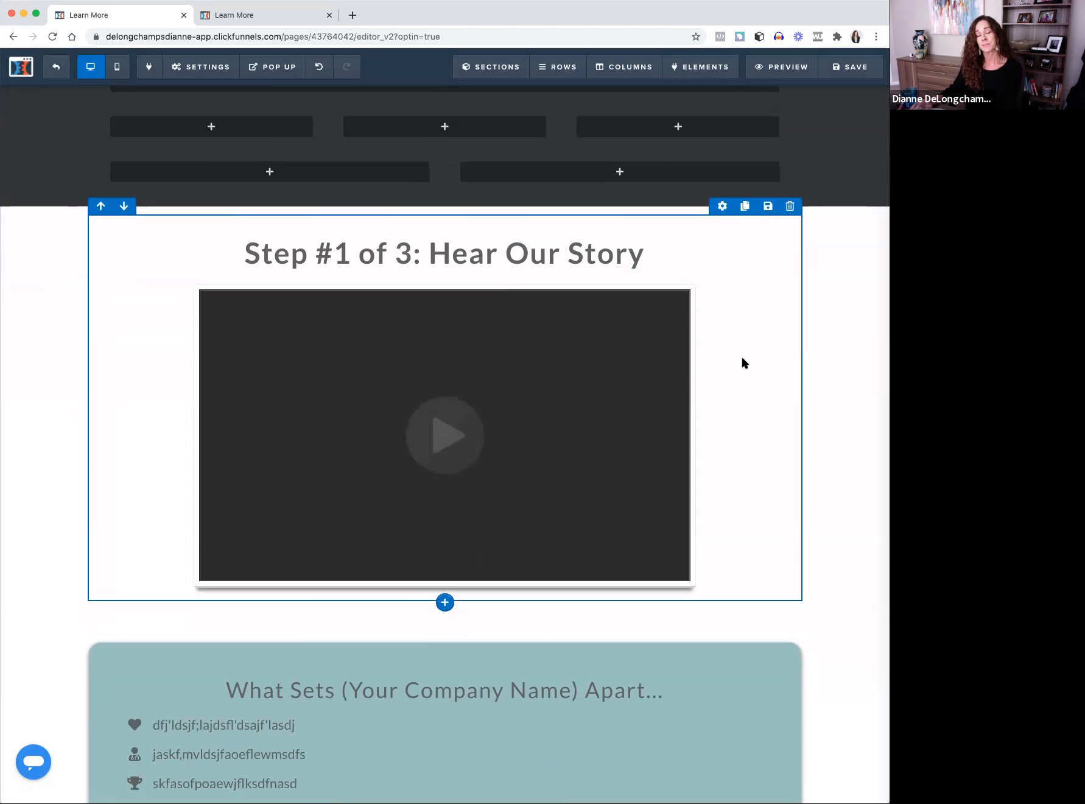
scroll(741, 363, down, 10)
scroll(742, 364, up, 5)
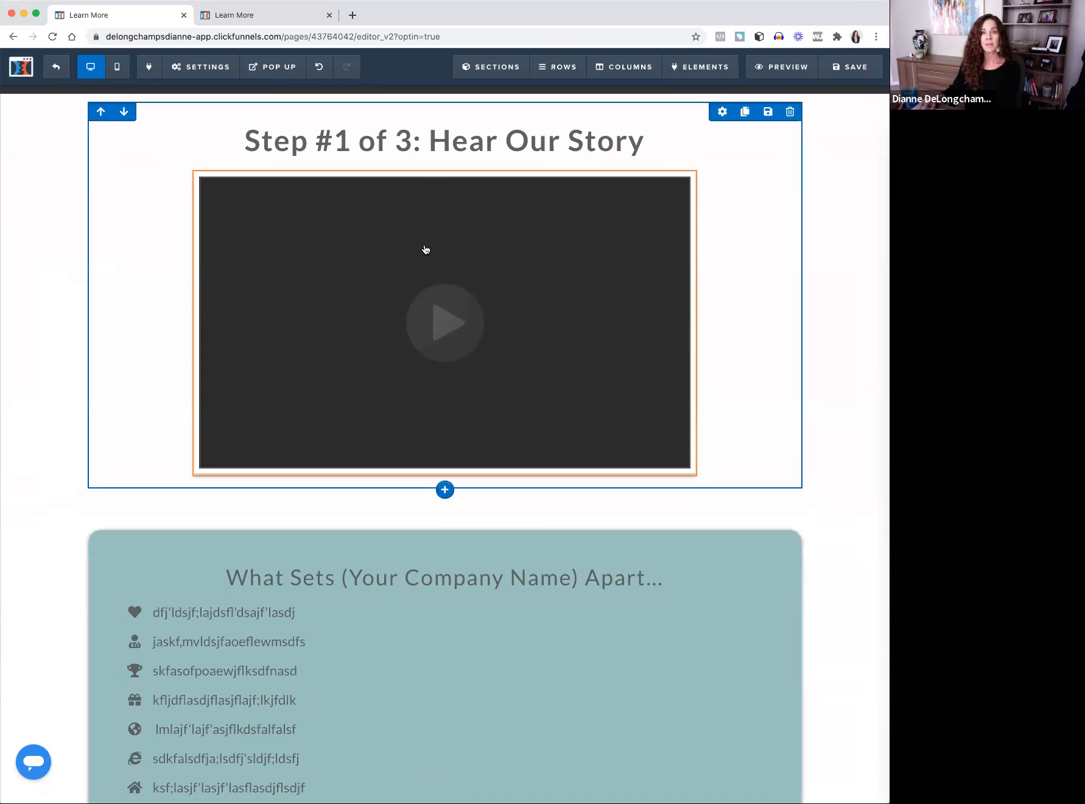
scroll(436, 552, down, 12)
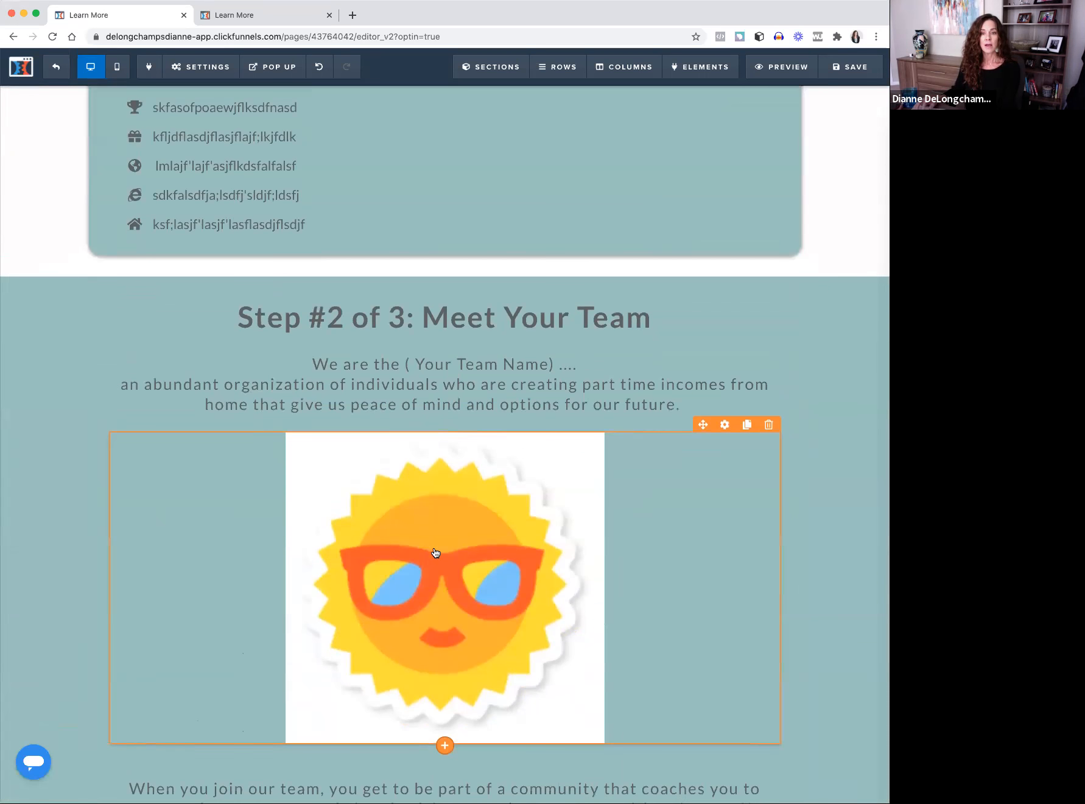
scroll(436, 552, down, 7)
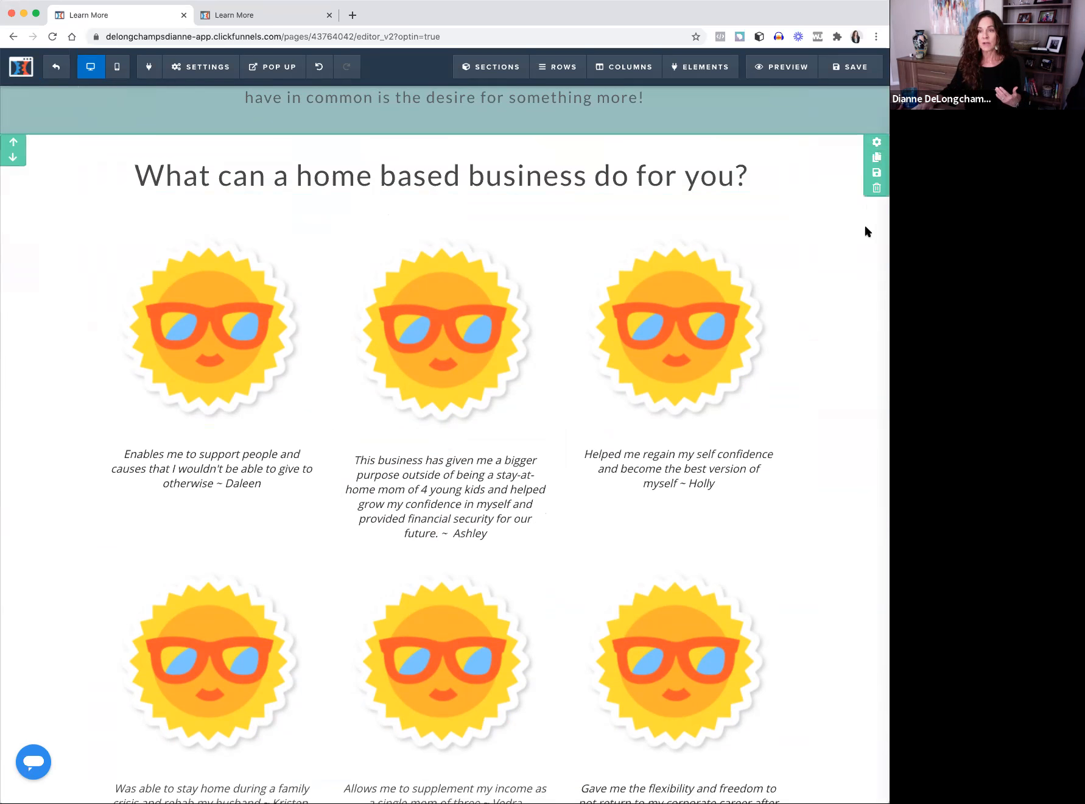
scroll(748, 548, down, 5)
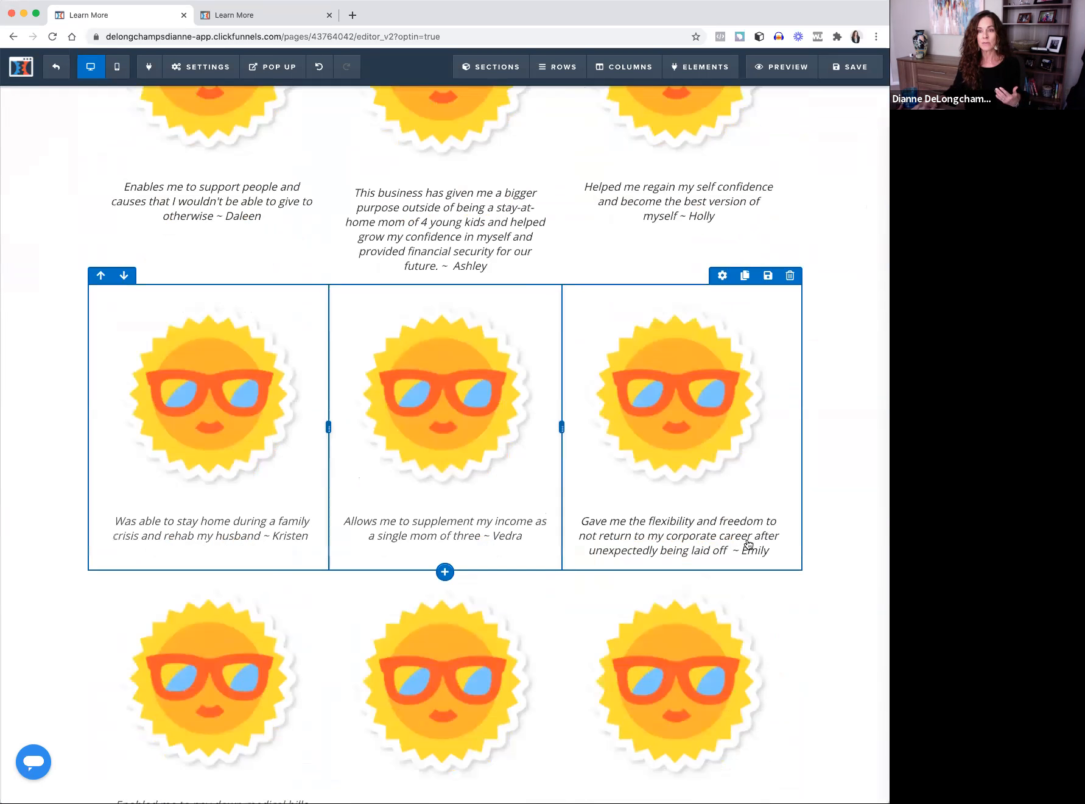
scroll(748, 544, down, 3)
scroll(867, 391, up, 8)
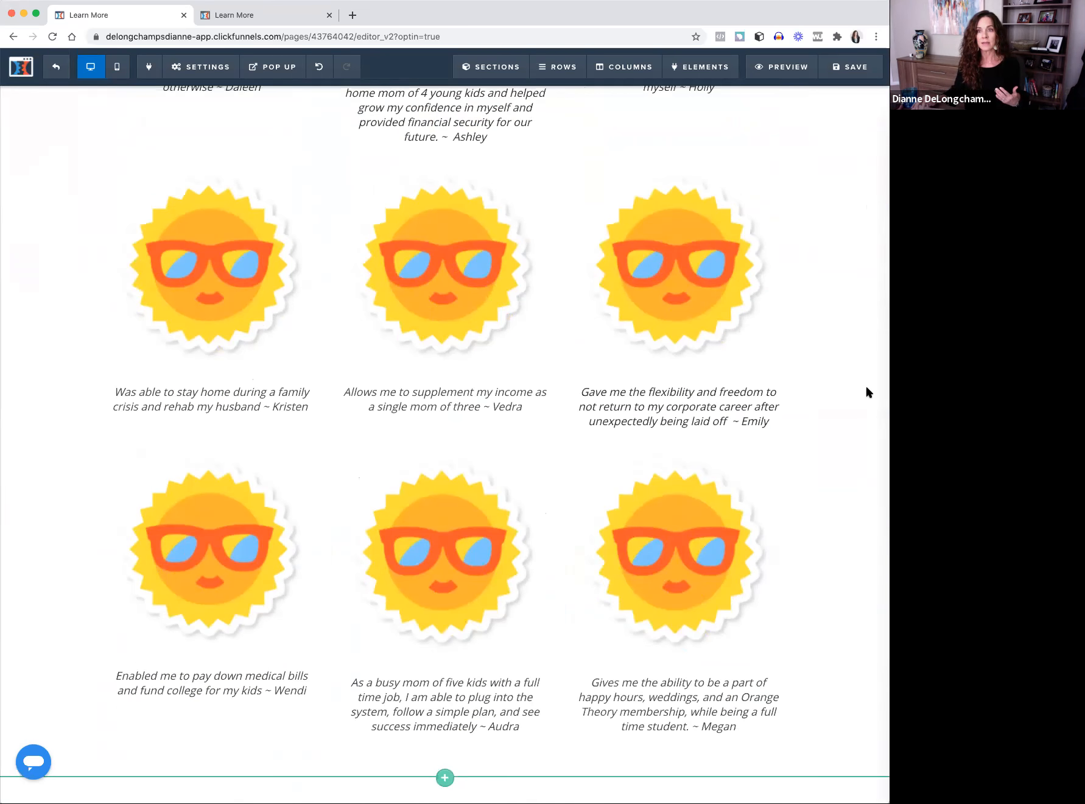
scroll(869, 393, down, 1)
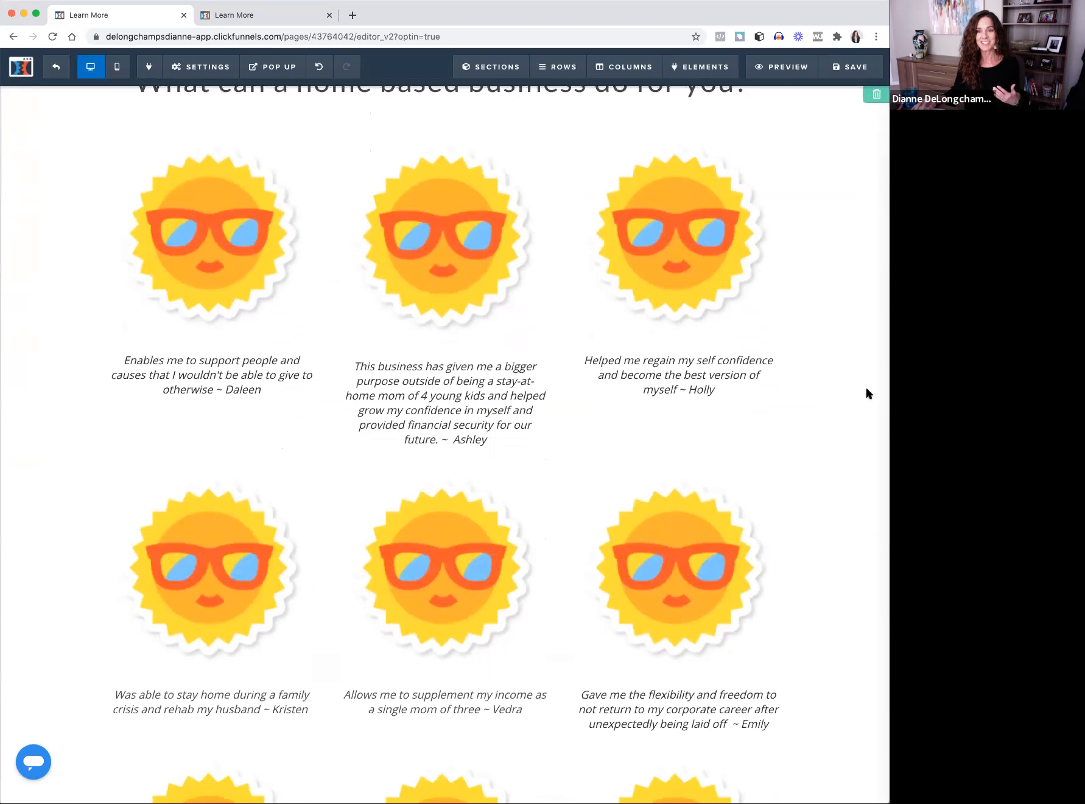
scroll(869, 392, up, 3)
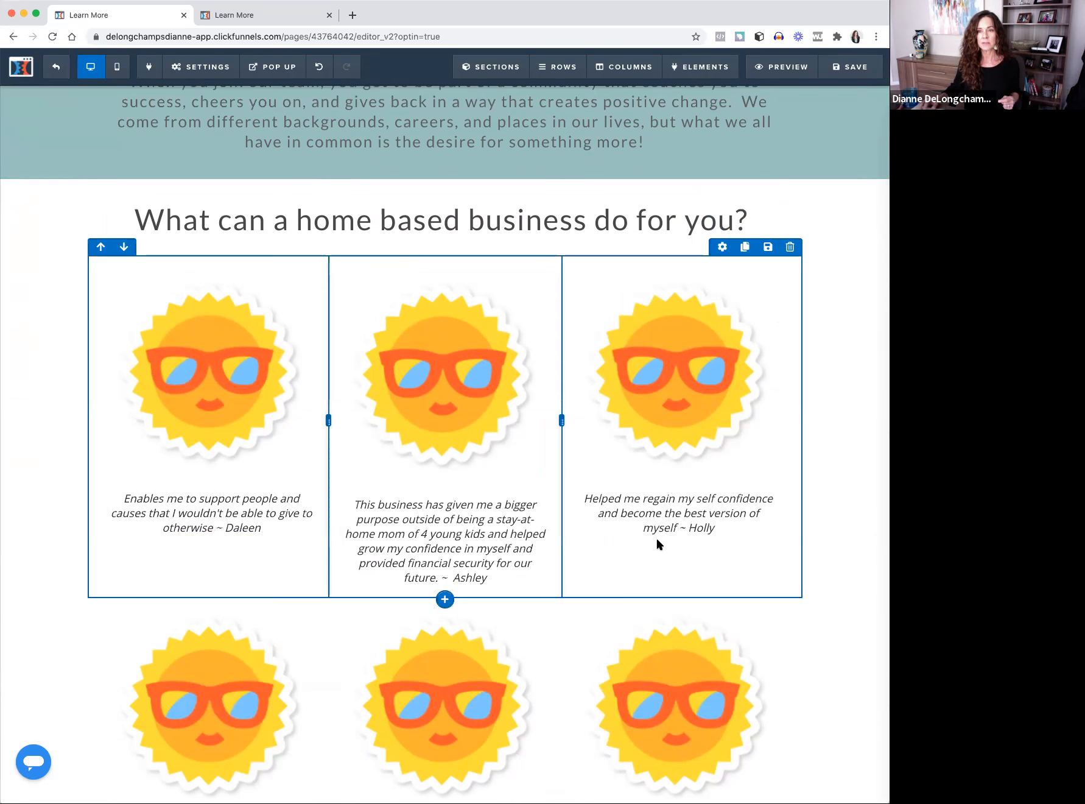
Add a headline element to the empty one-column row at the top of the new section.
scroll(876, 129, up, 5)
scroll(876, 132, up, 20)
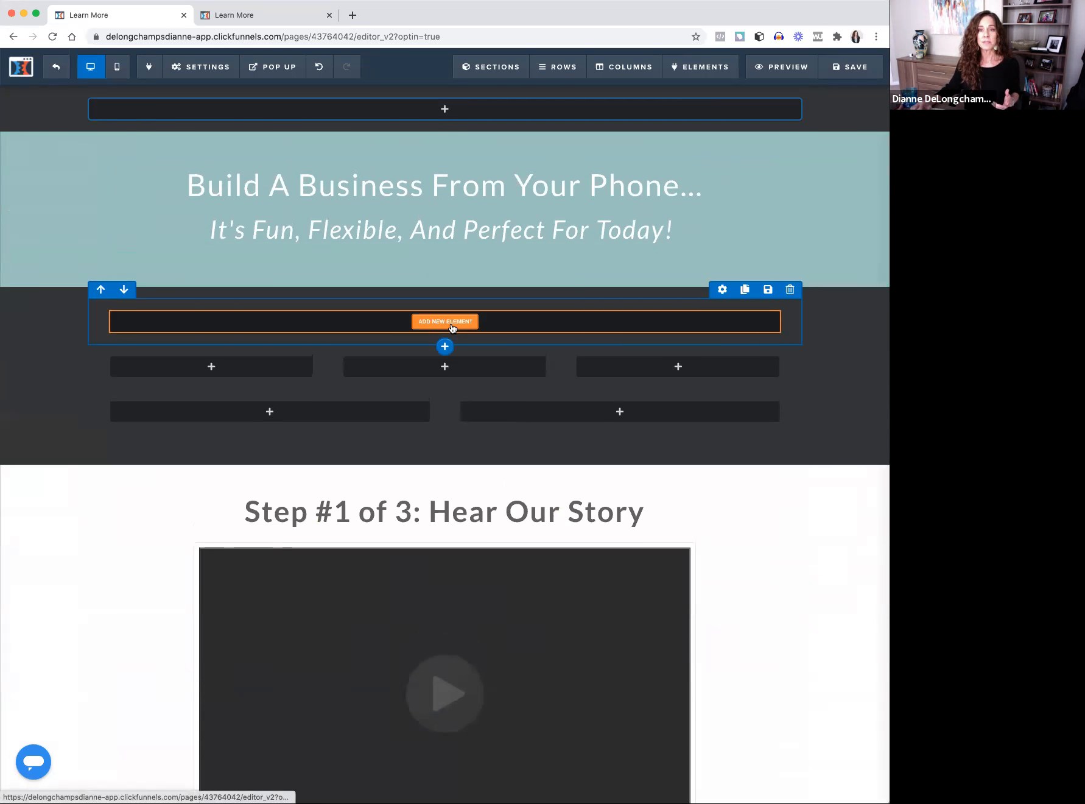
click(451, 323)
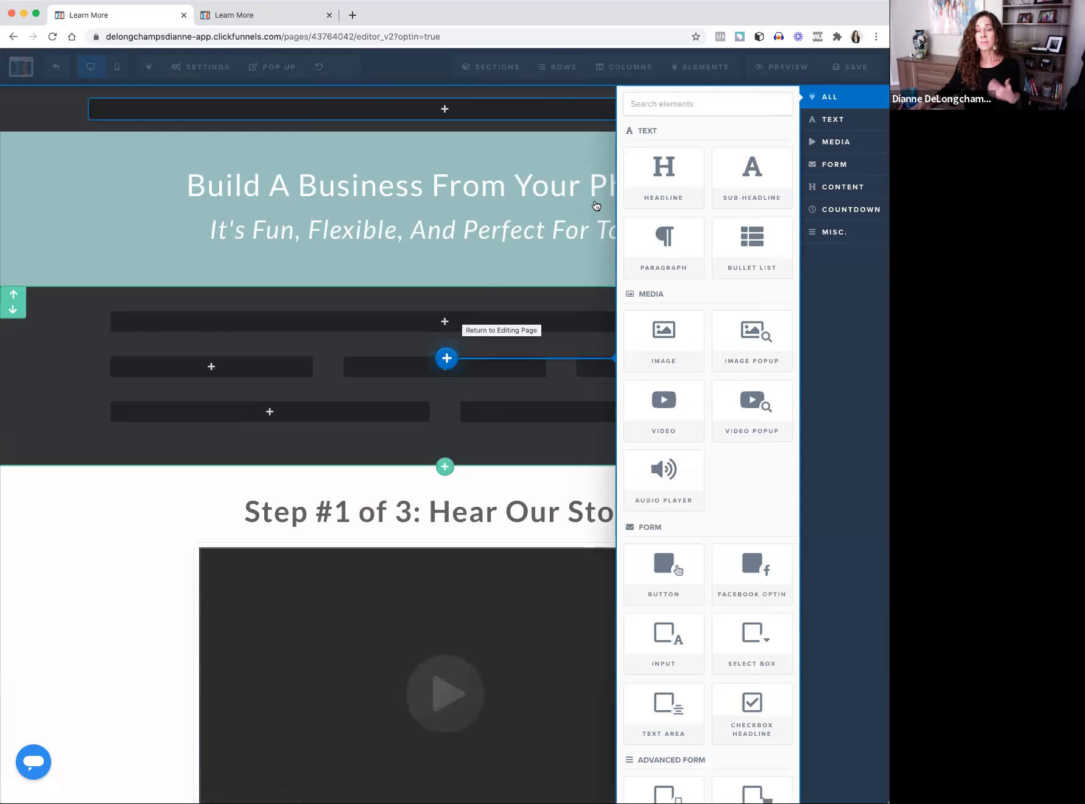
click(655, 176)
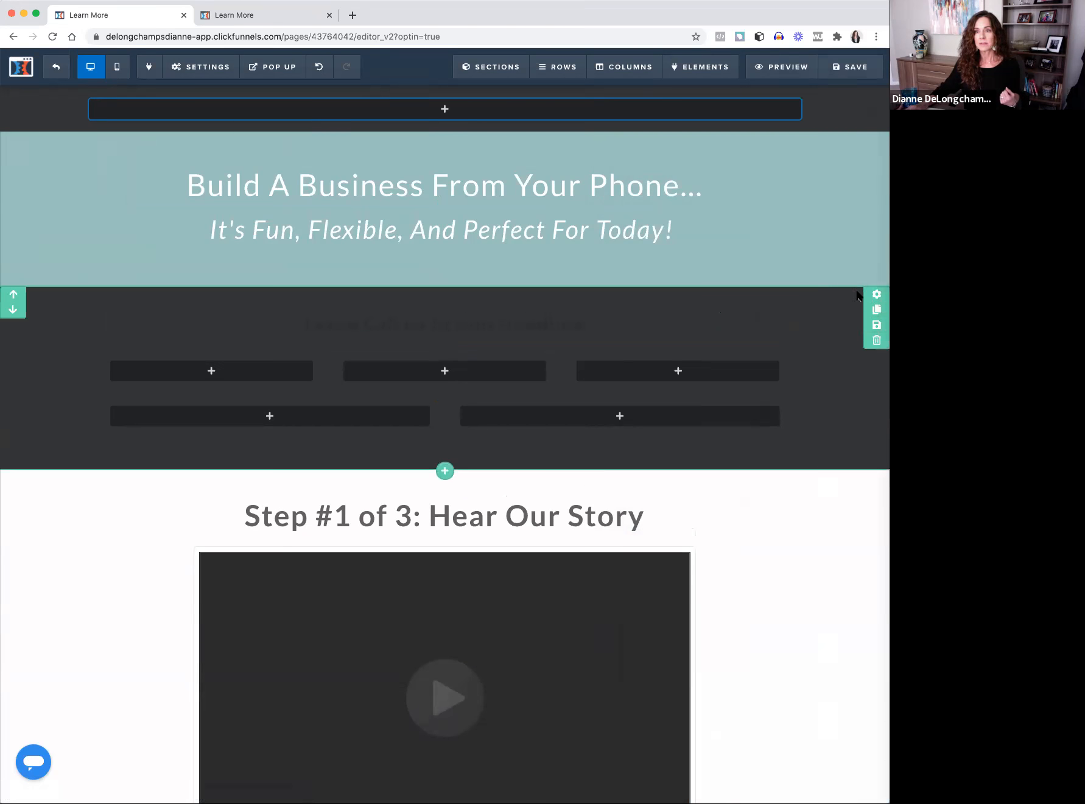
Set the new section's background color to the light gray #e6e6e6 from the recently used colors.
click(877, 294)
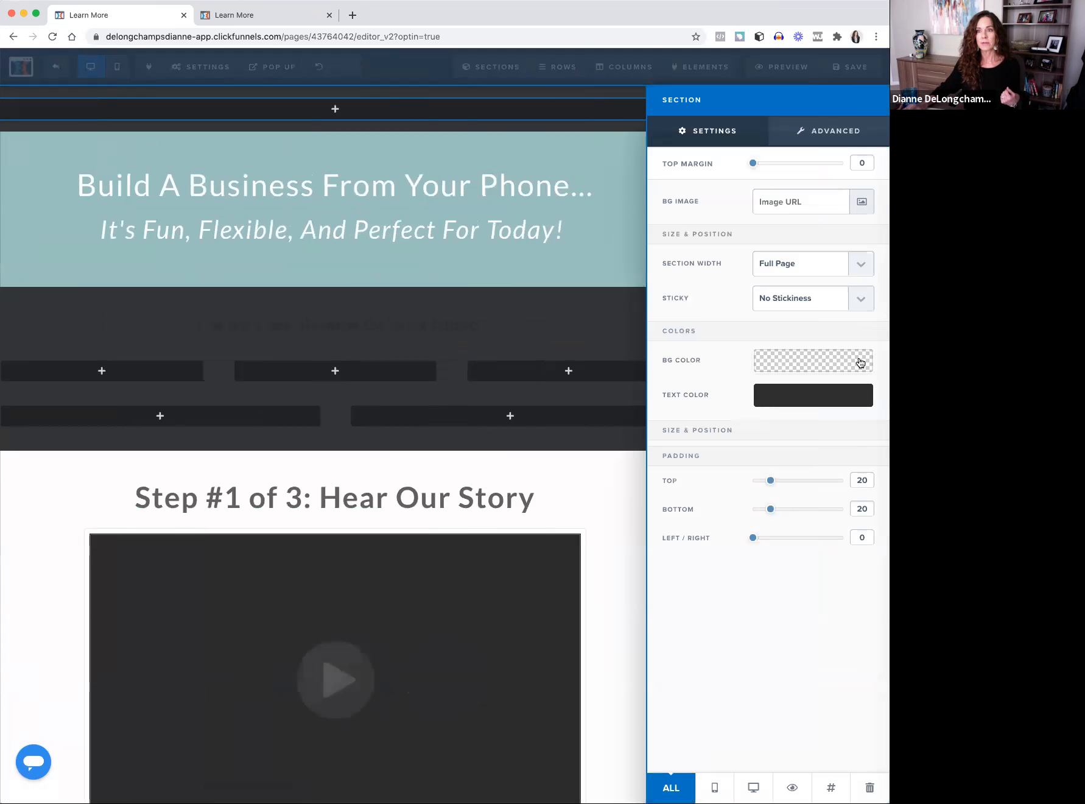
click(825, 367)
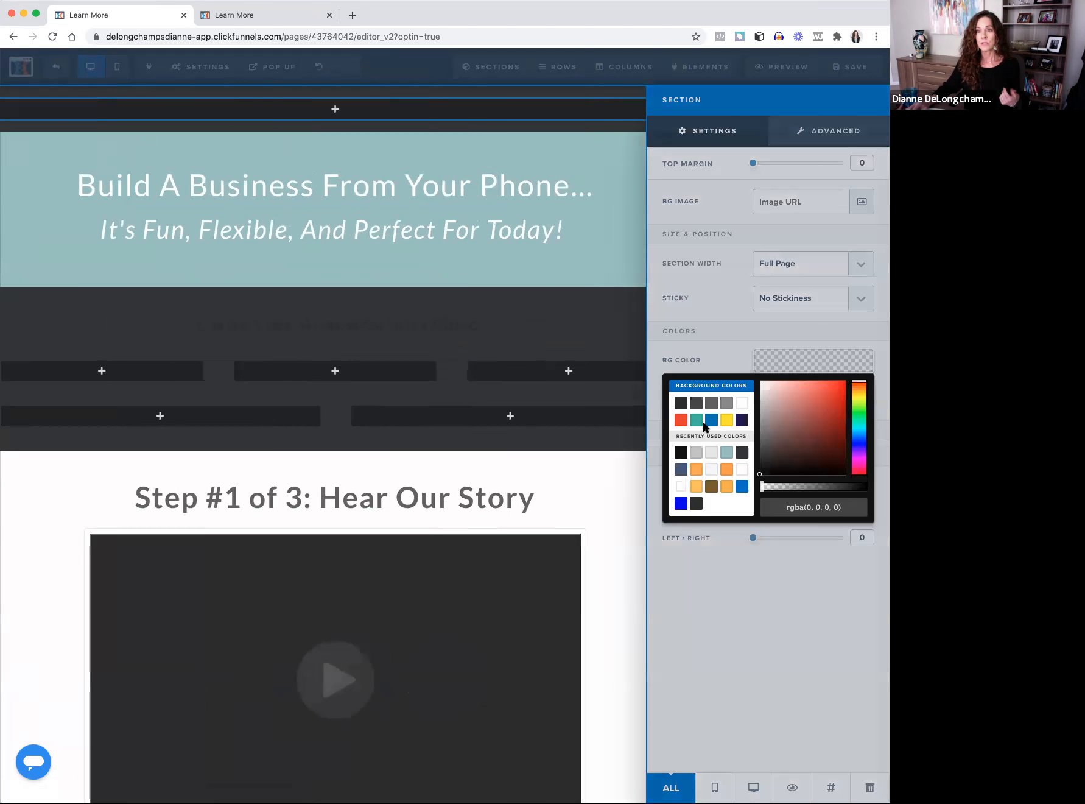
click(712, 455)
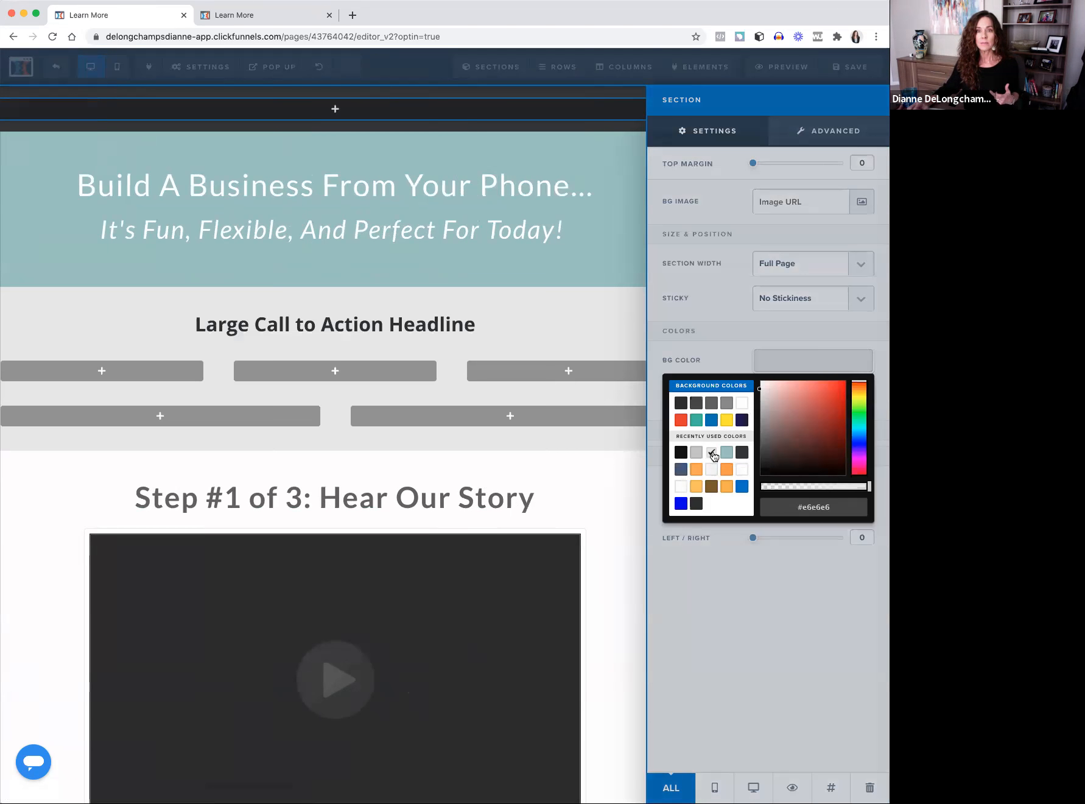
click(571, 303)
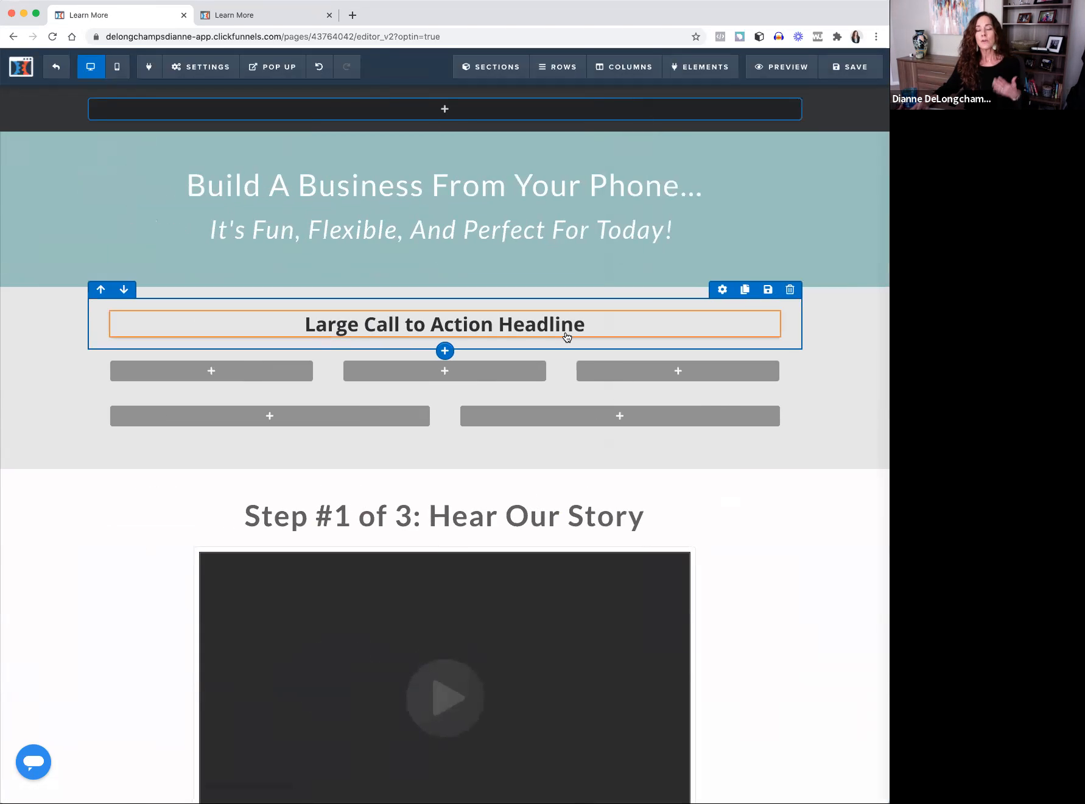
Open the "Large Call to Action Headline" text for editing, and view the headline's font and color settings.
scroll(594, 333, down, 1)
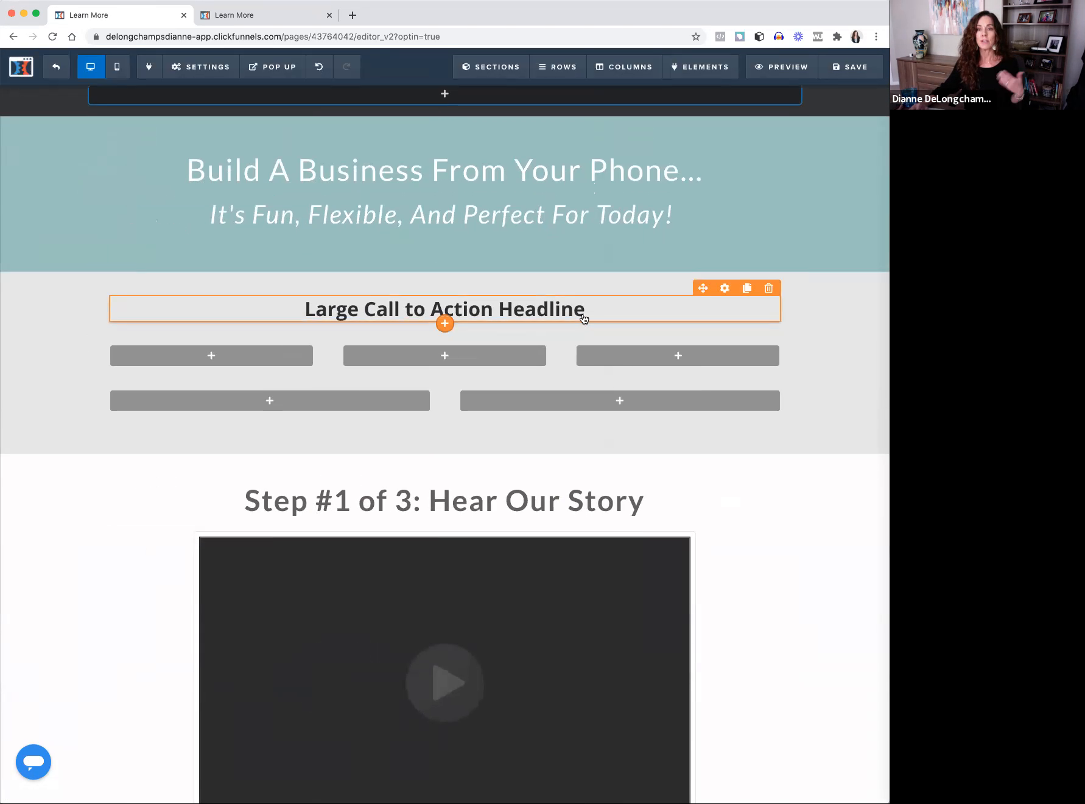
click(584, 317)
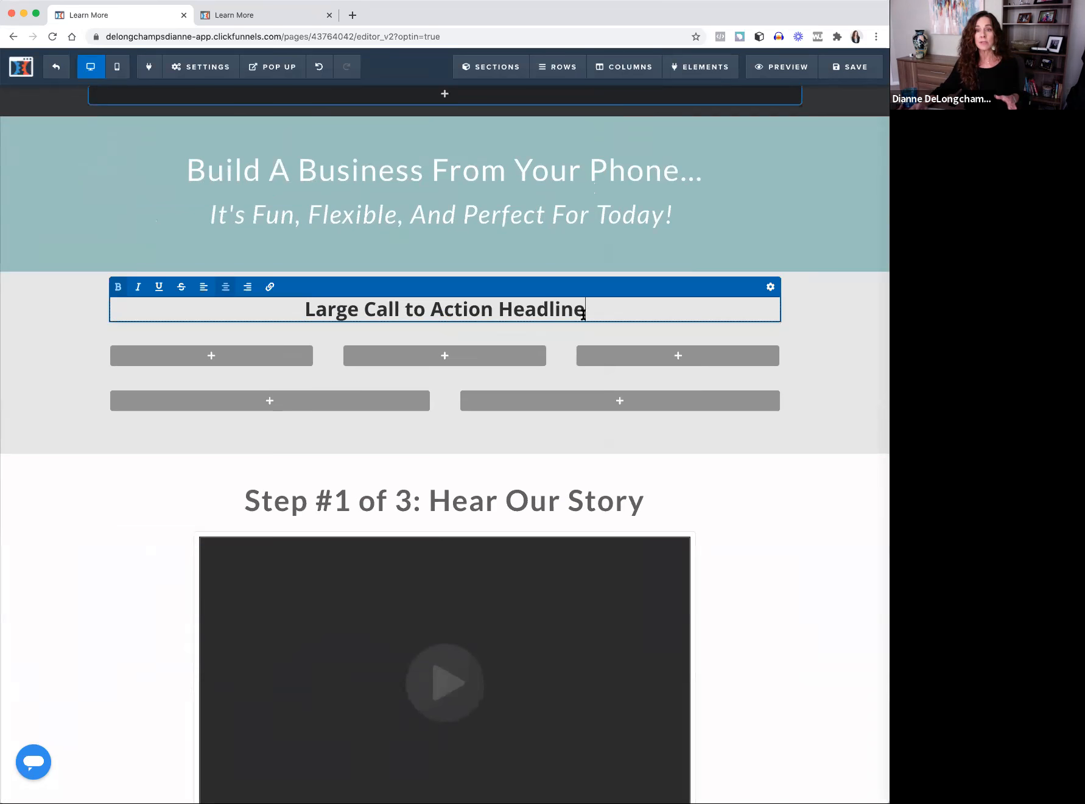
click(841, 226)
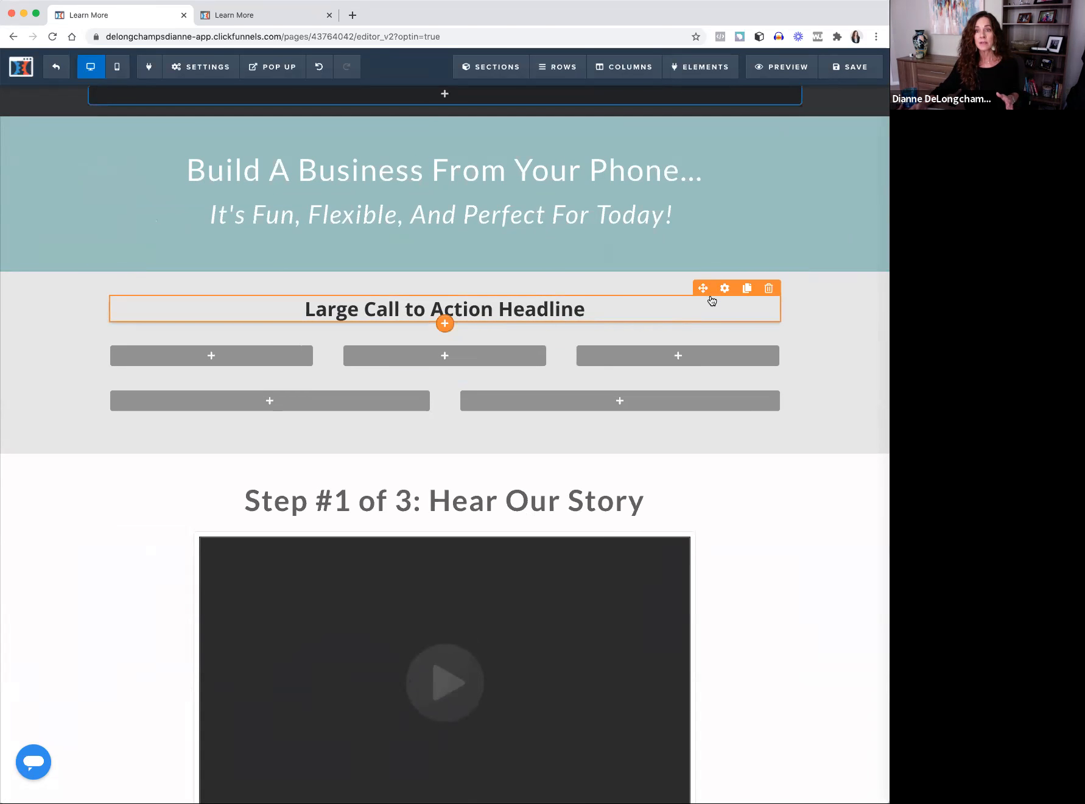
click(724, 289)
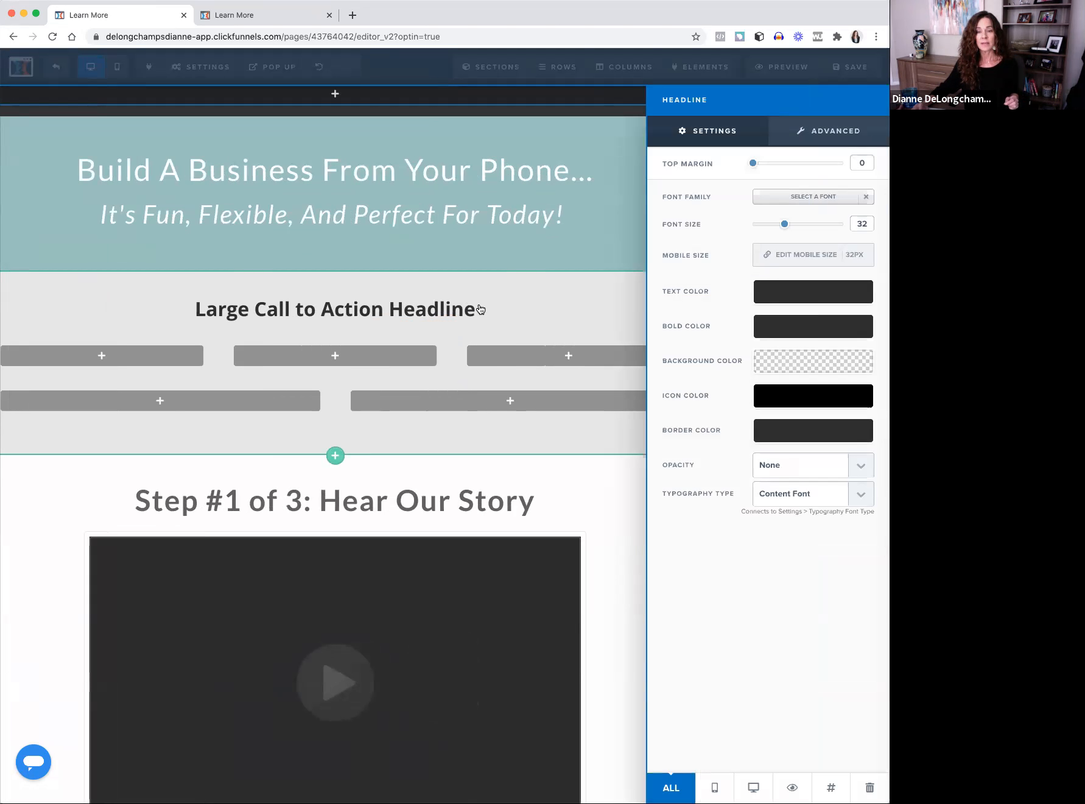
click(589, 323)
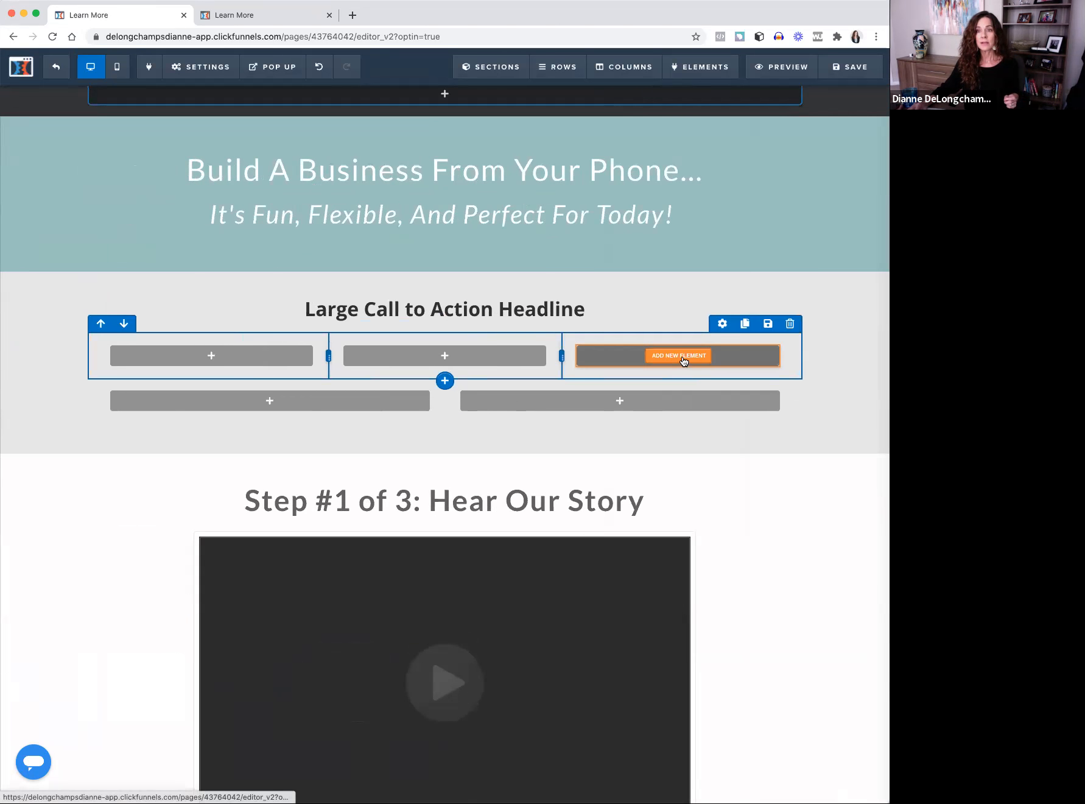
Add an image element to the third column of the three-column row and view its image settings.
click(682, 362)
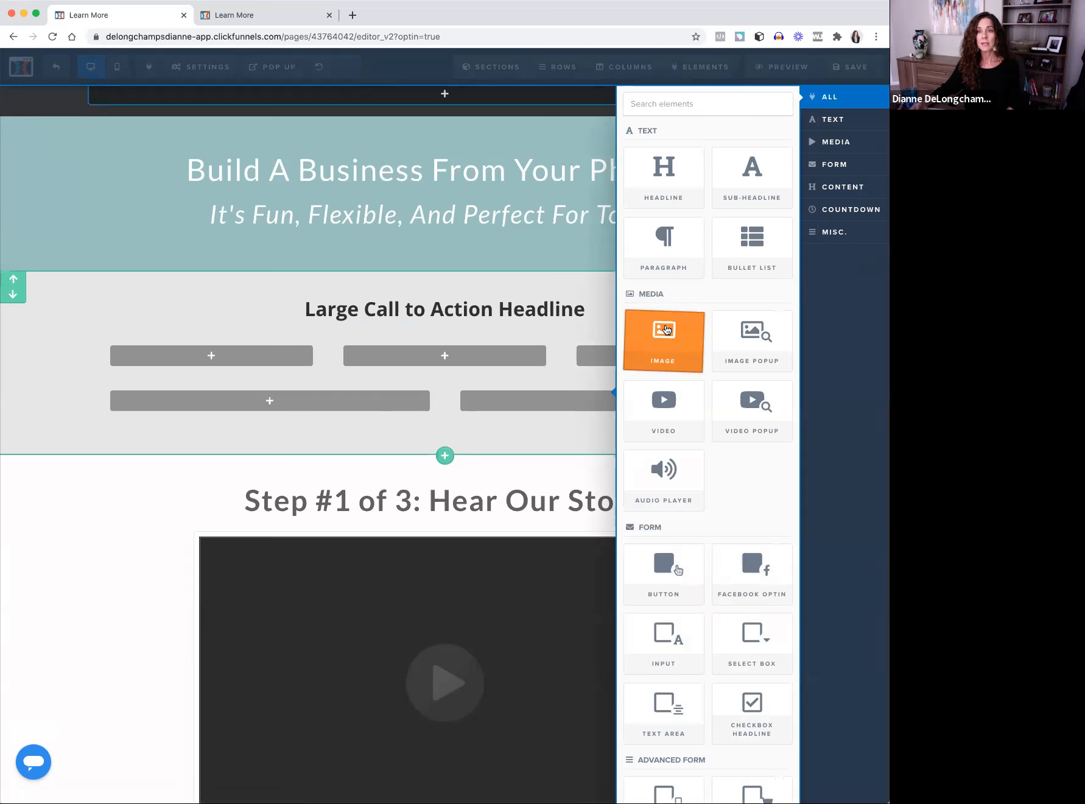
click(665, 337)
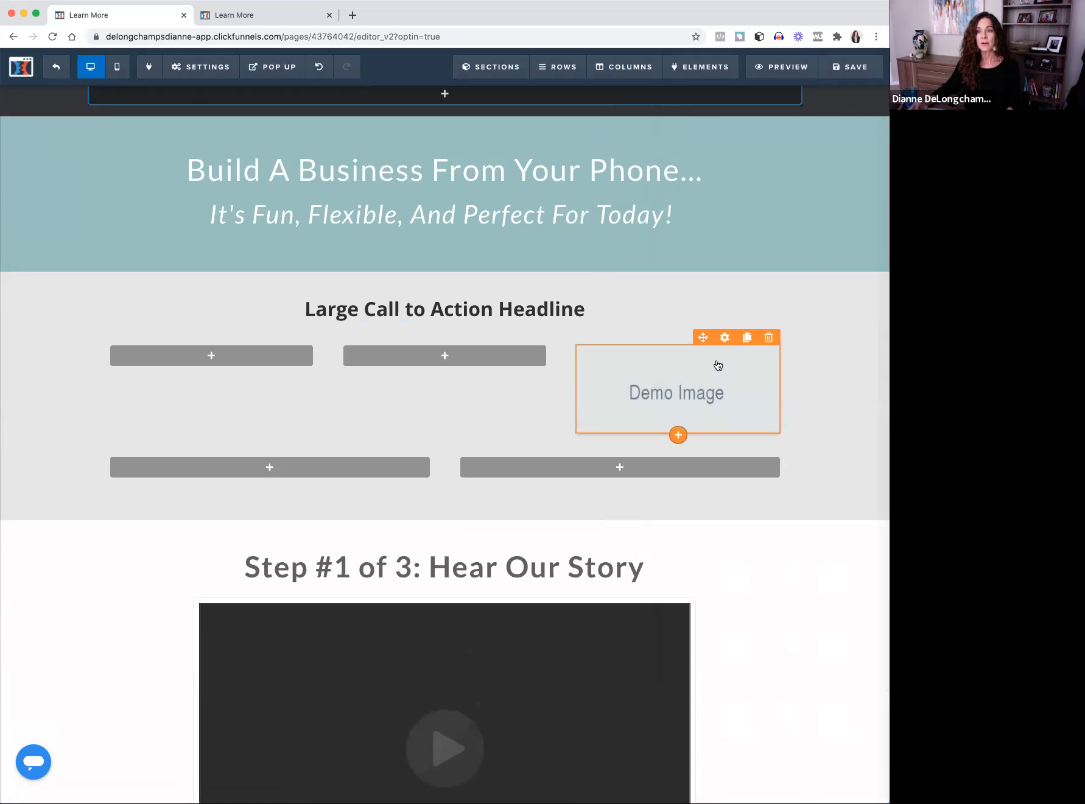
click(725, 338)
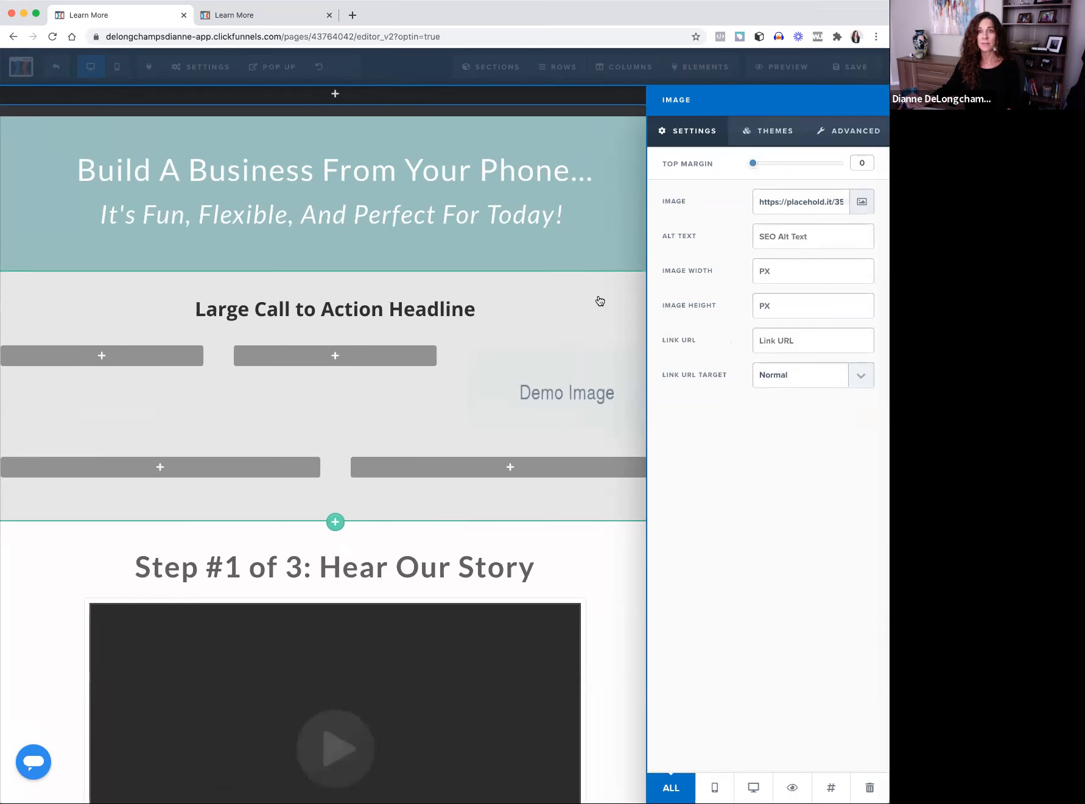
click(590, 356)
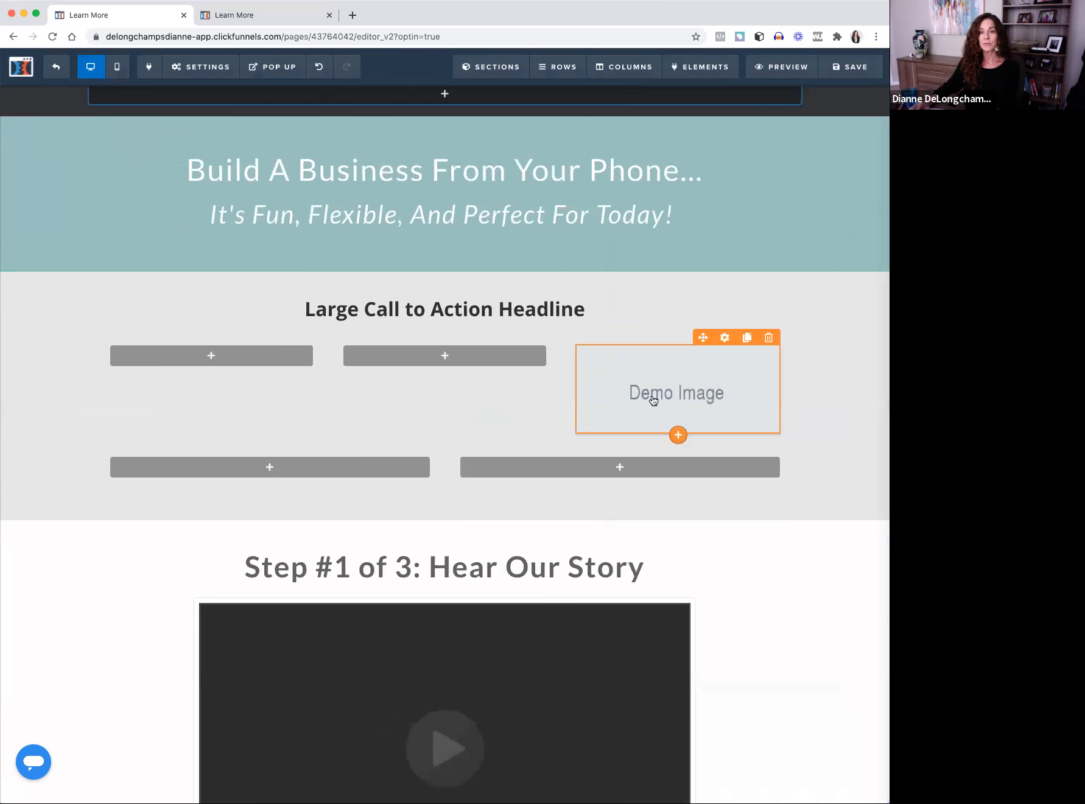
Add a paragraph element to the middle column and an image element to the first column of the three-column row.
click(444, 359)
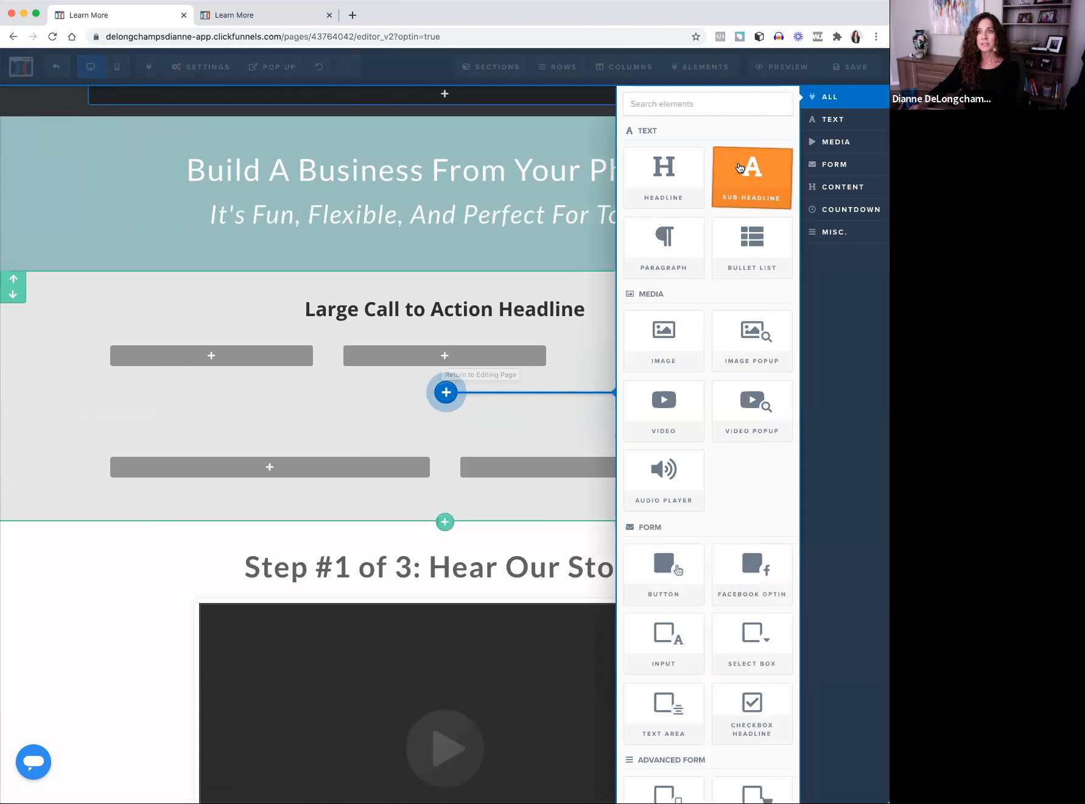
click(664, 244)
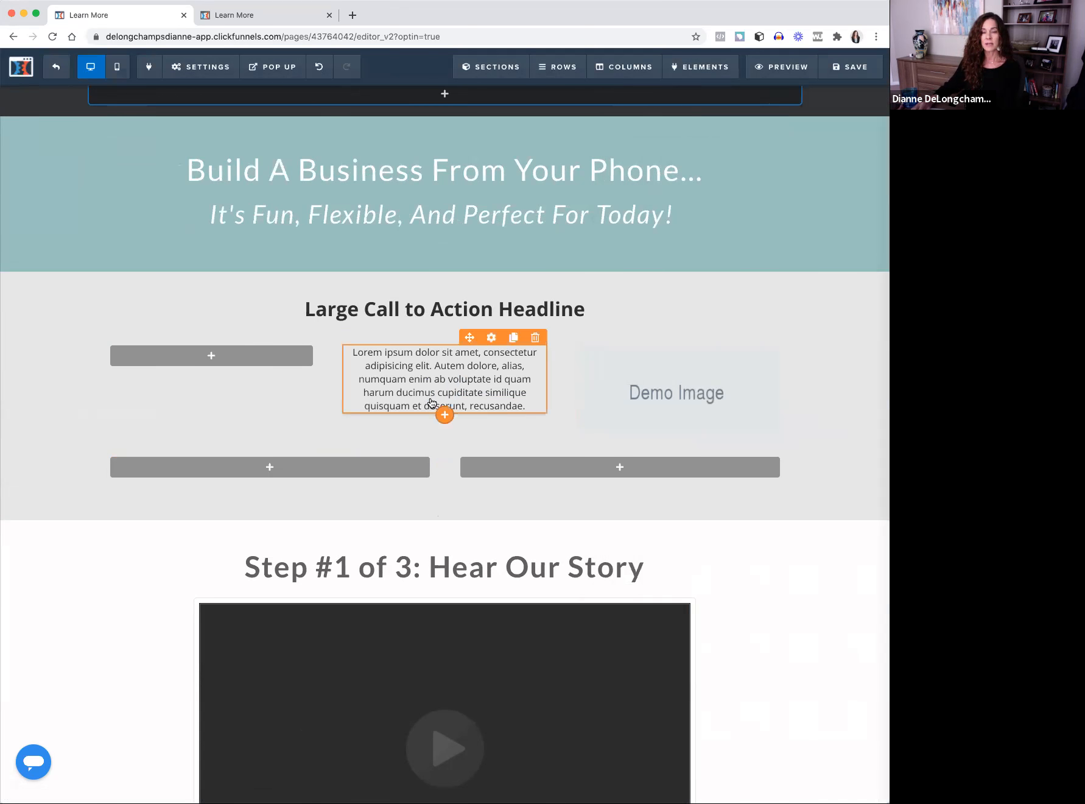
click(202, 355)
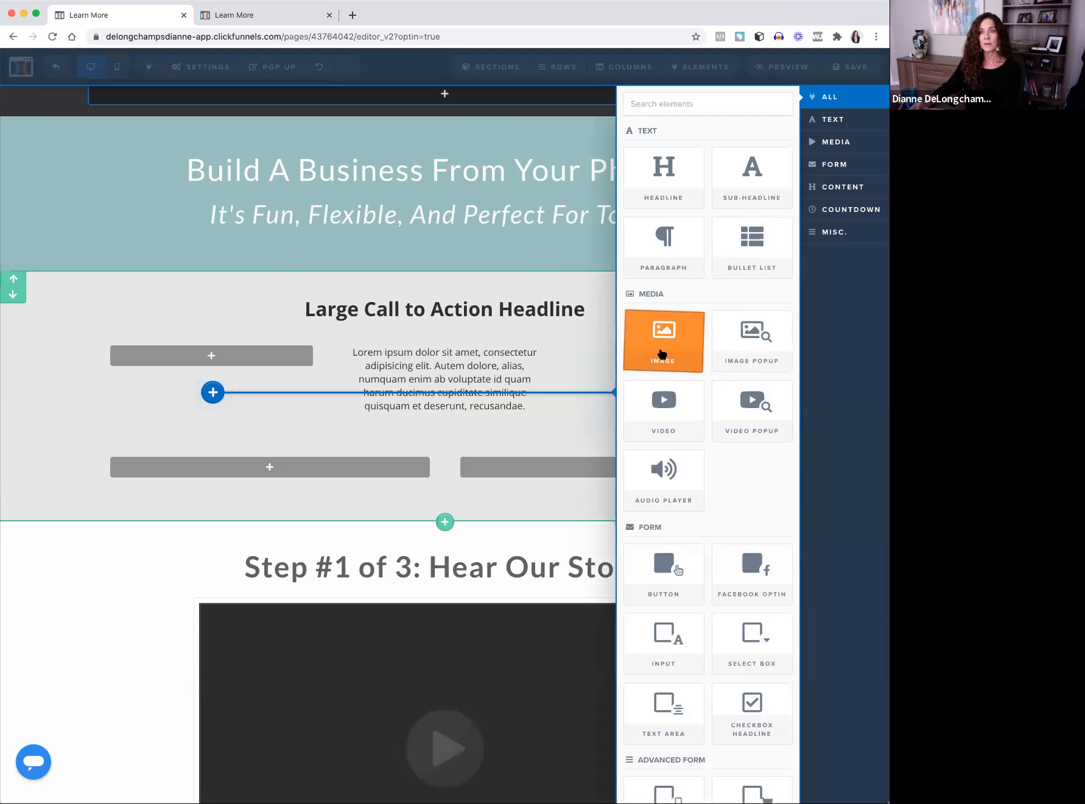
click(659, 351)
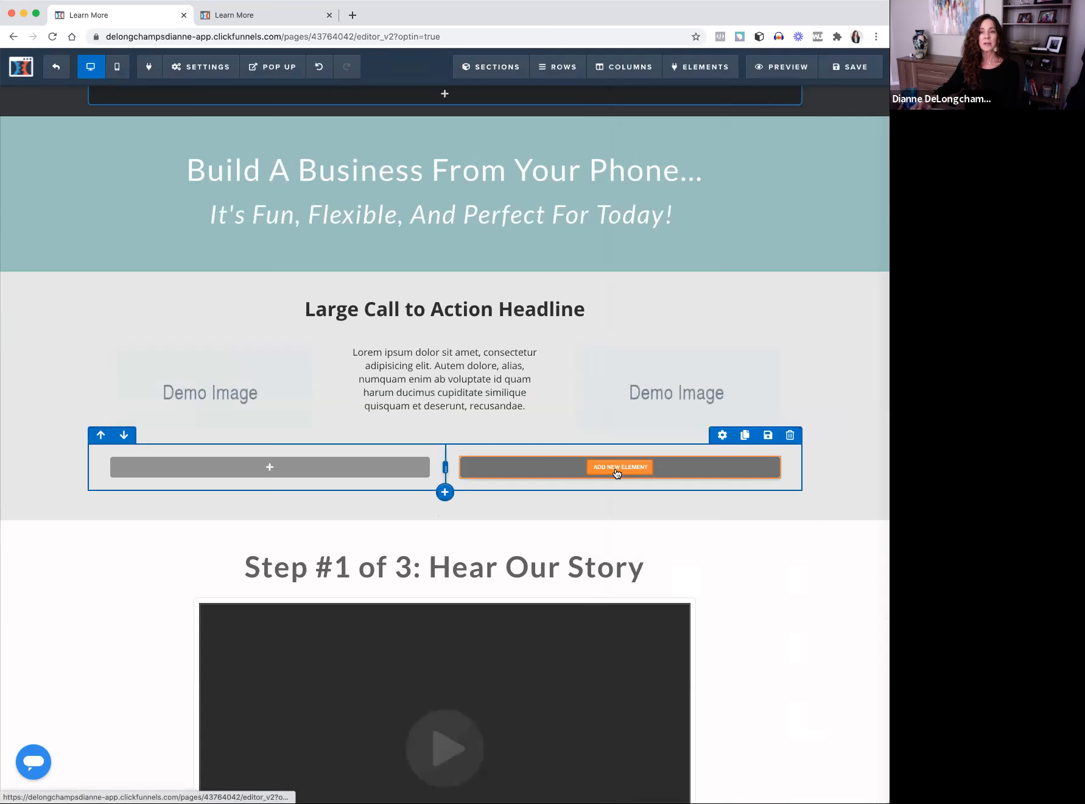
Add a video element to each column of the two-column row below the images.
click(620, 467)
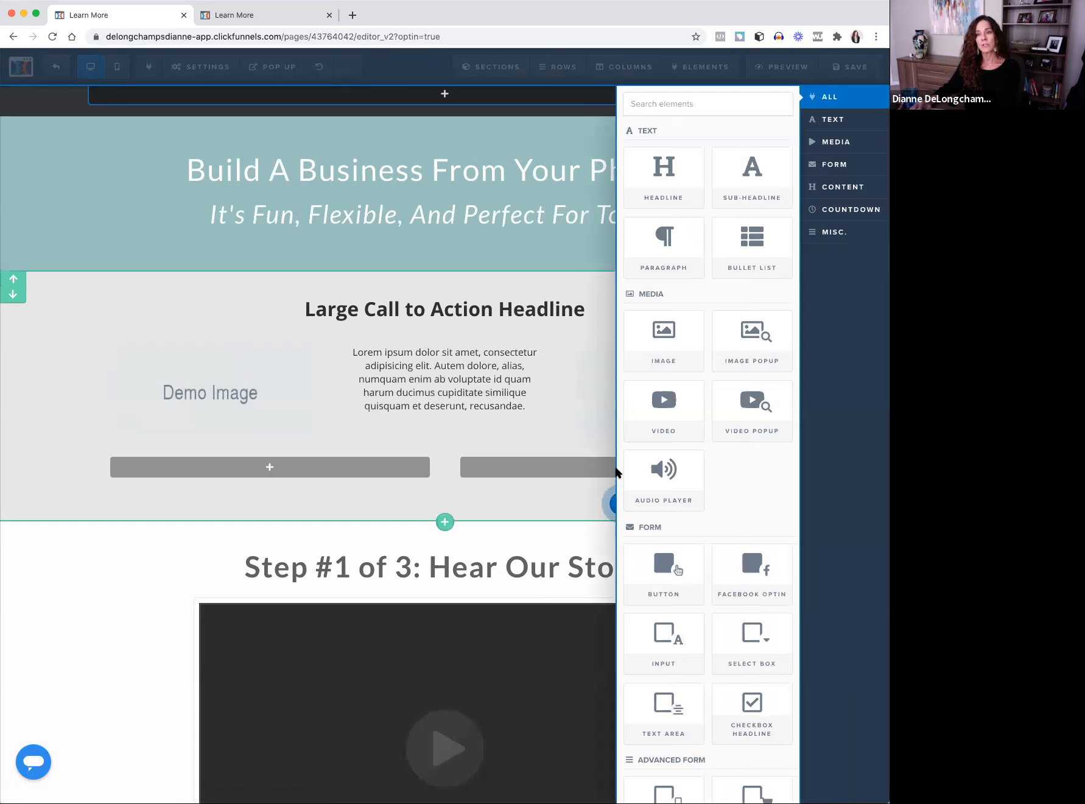
click(666, 413)
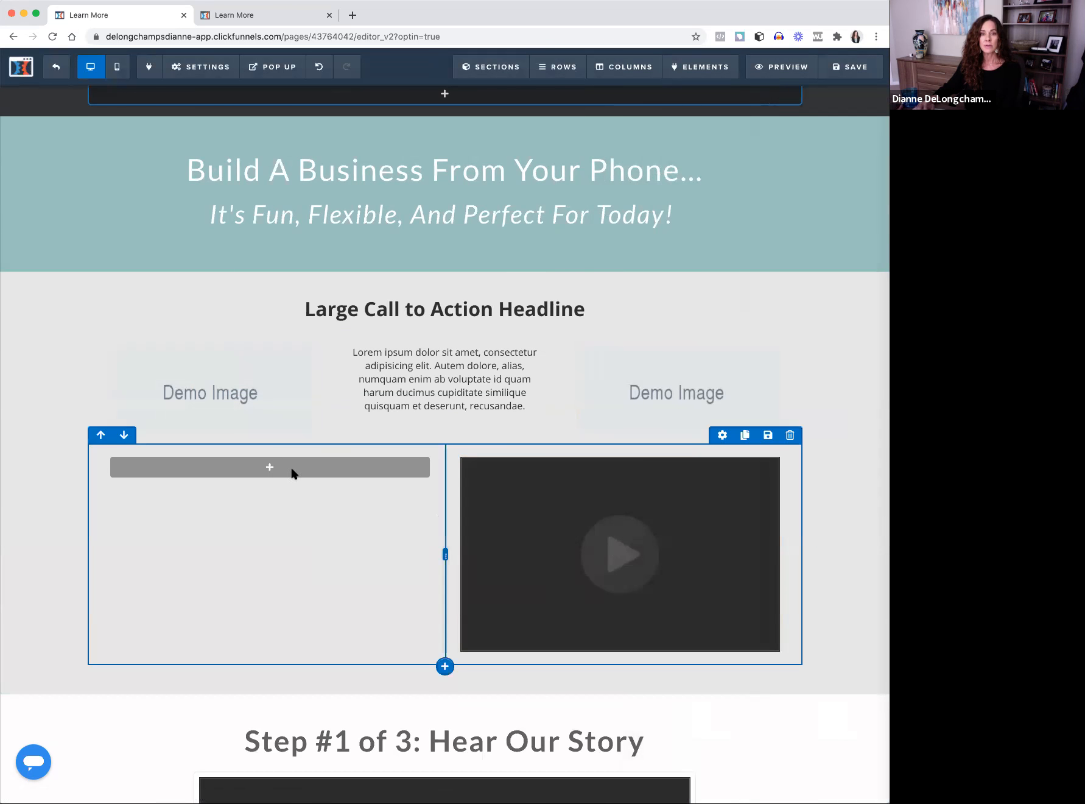
click(258, 465)
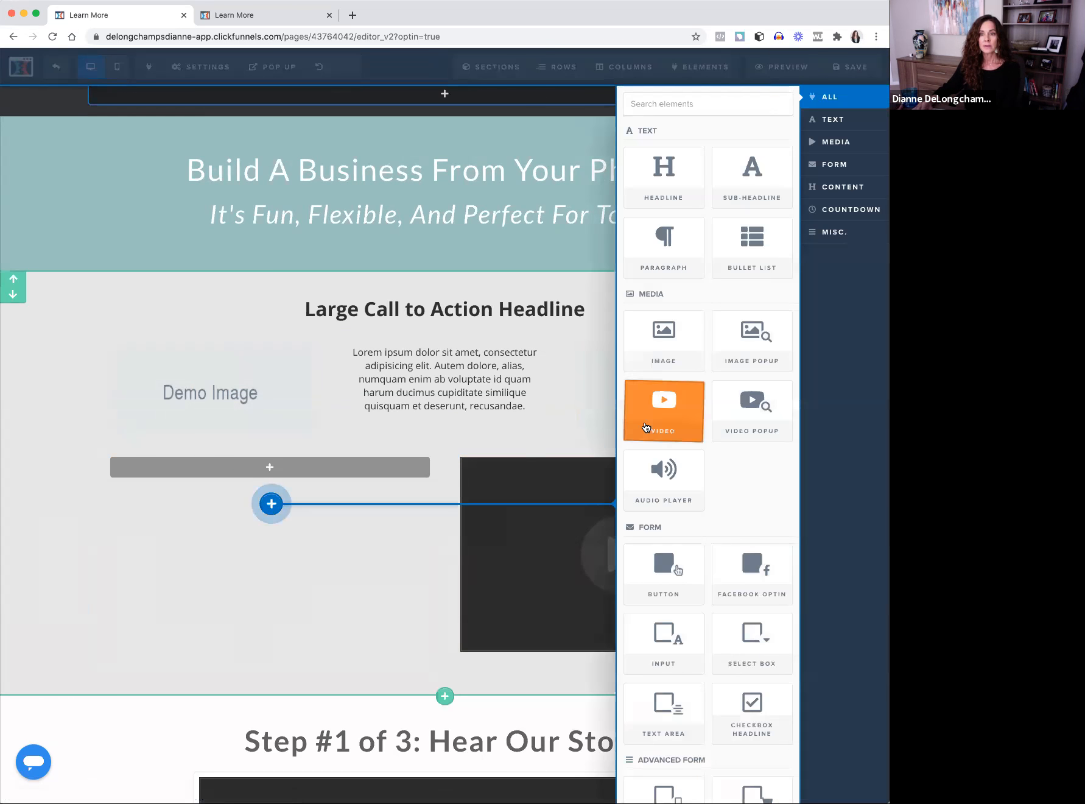
click(283, 520)
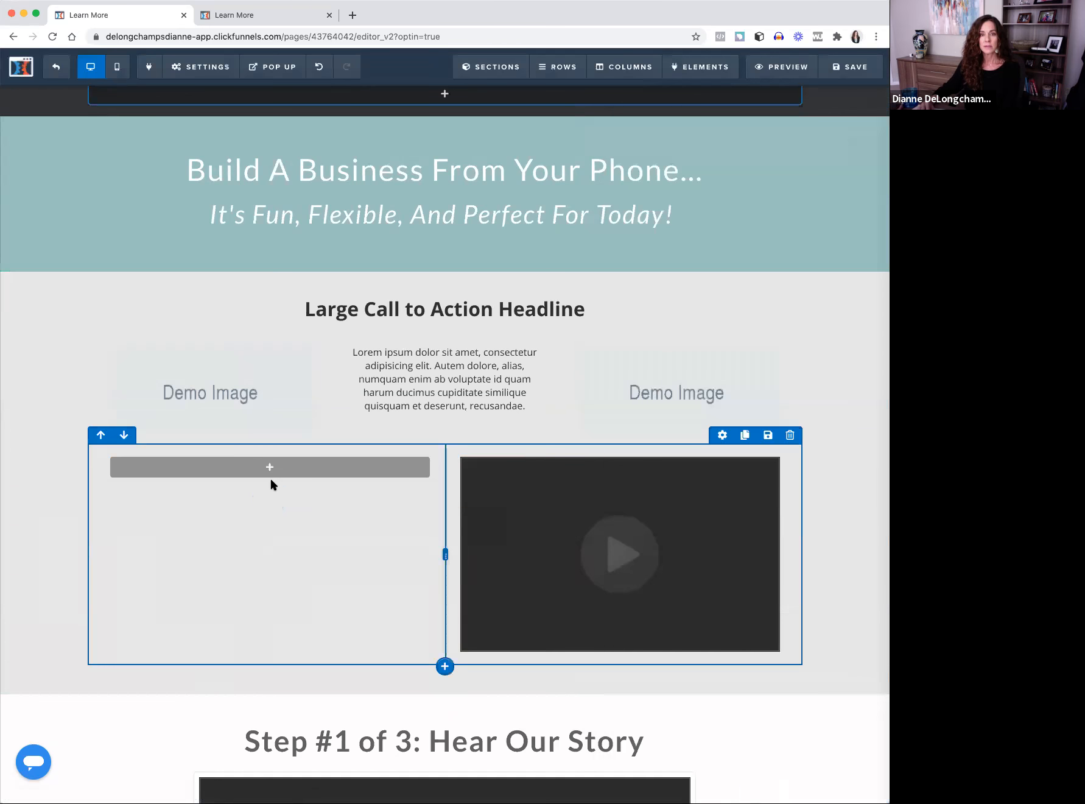
click(268, 469)
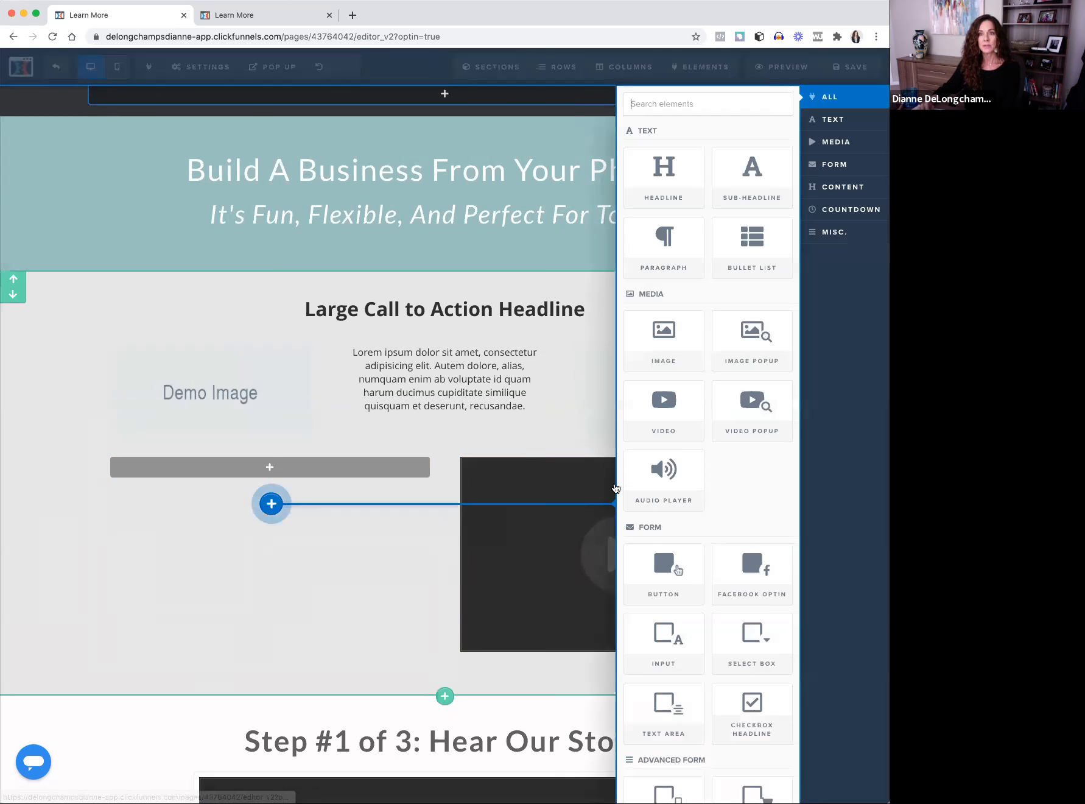
click(658, 410)
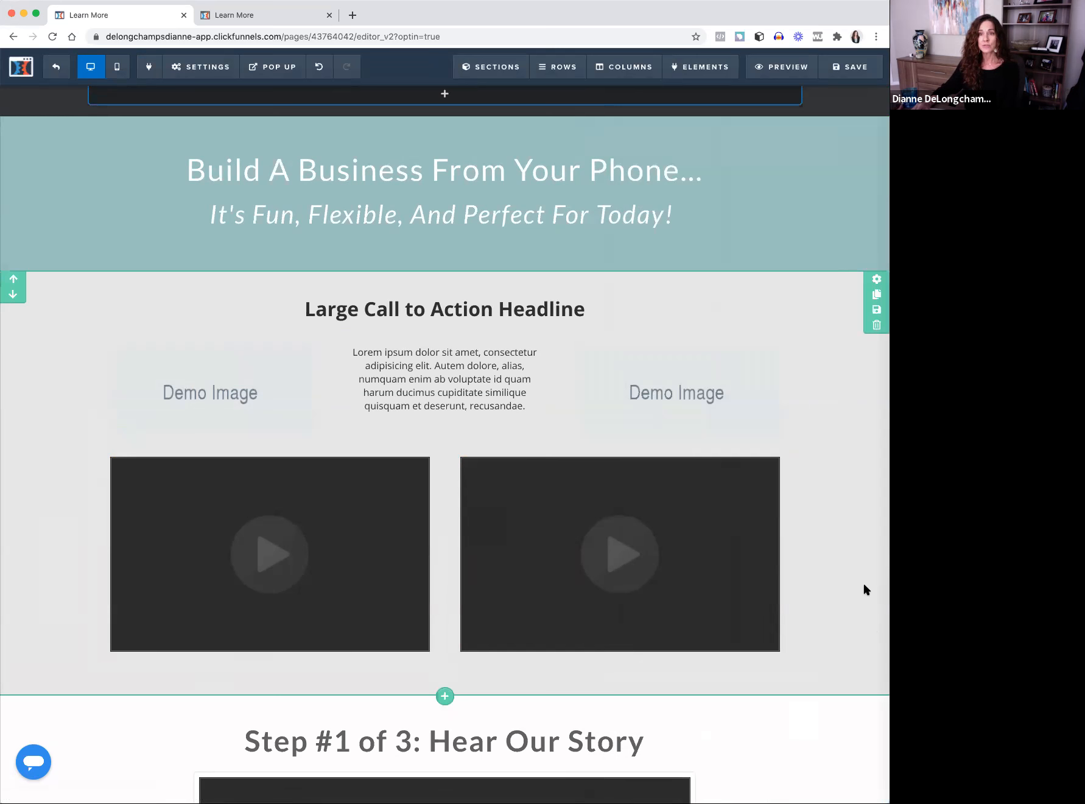
Save the page and preview it with the new section, returning to the page editor.
click(858, 71)
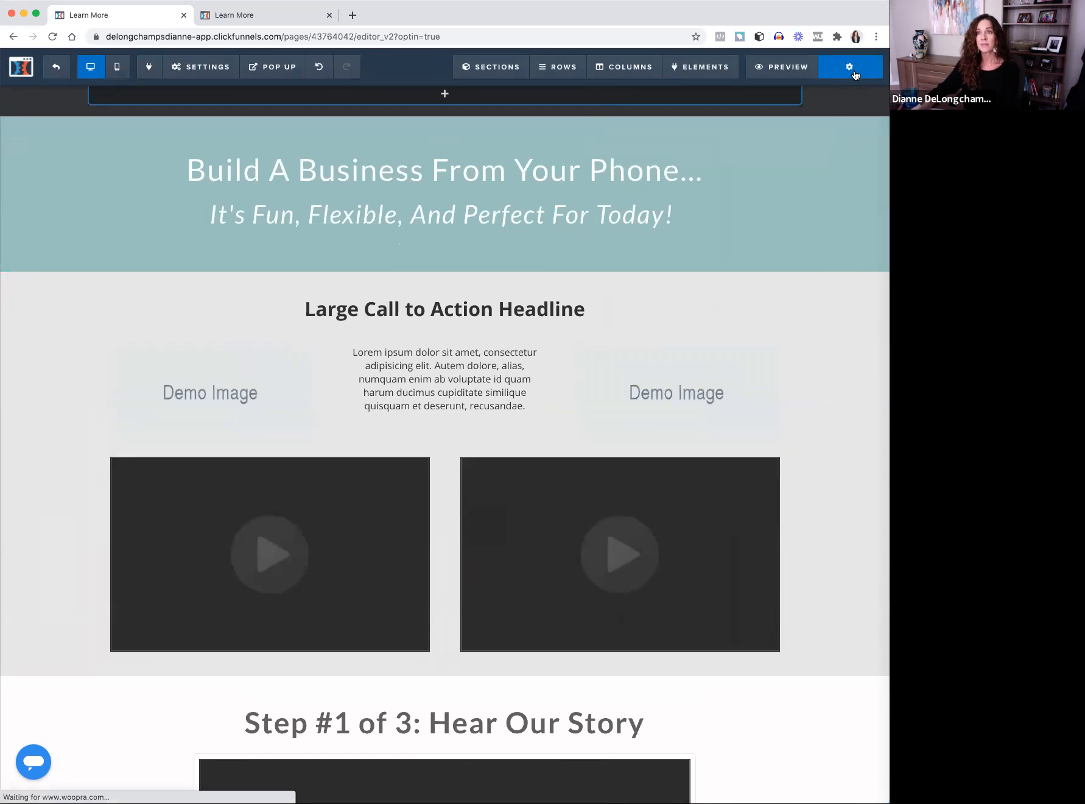
click(785, 69)
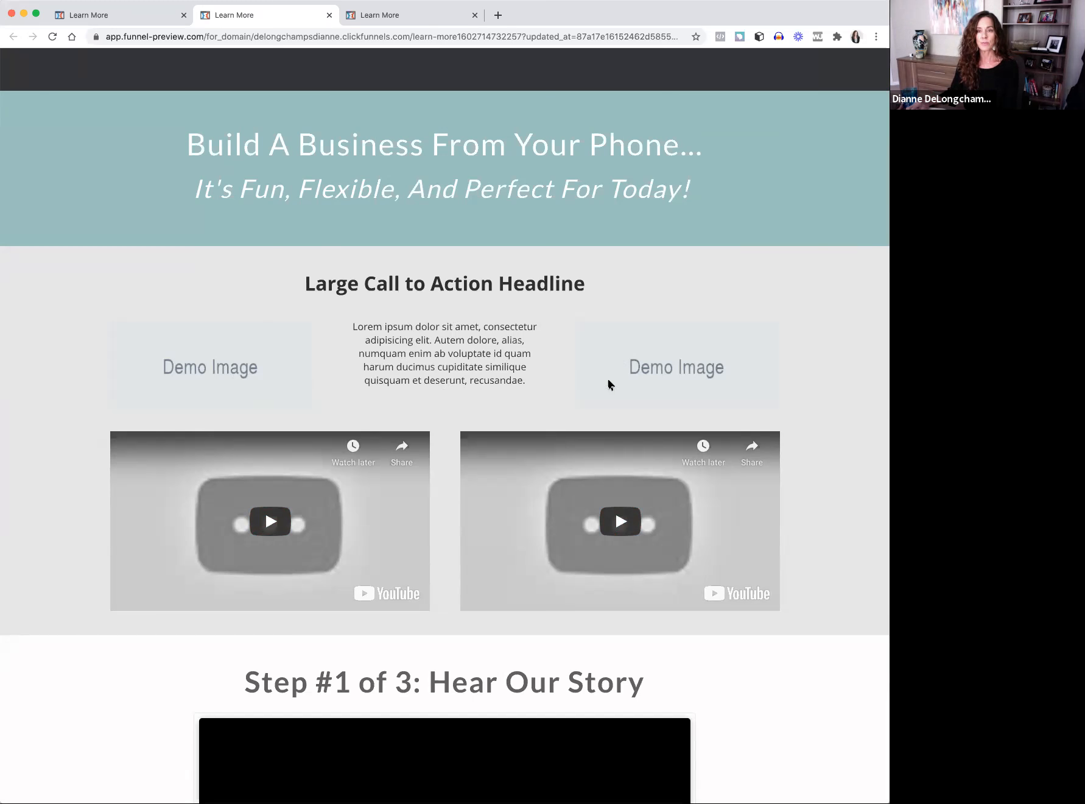
click(109, 16)
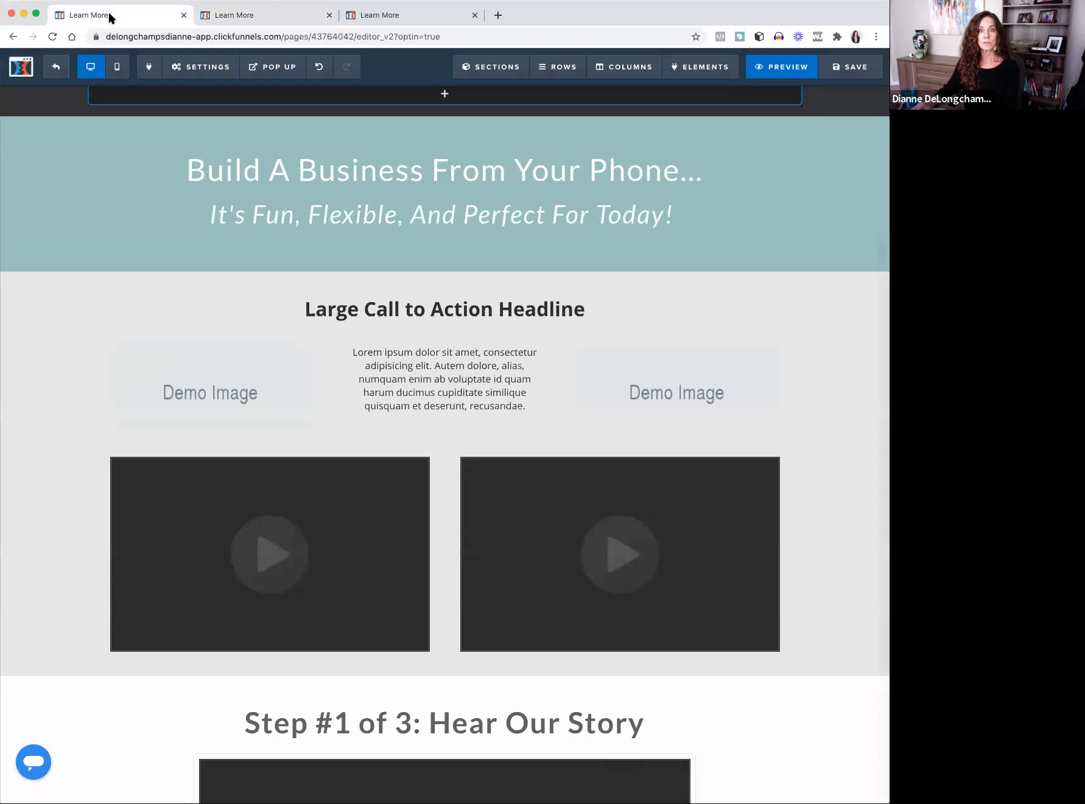
Replace the paragraph in the middle column of the three-column row with an image element.
mouse_move(472, 393)
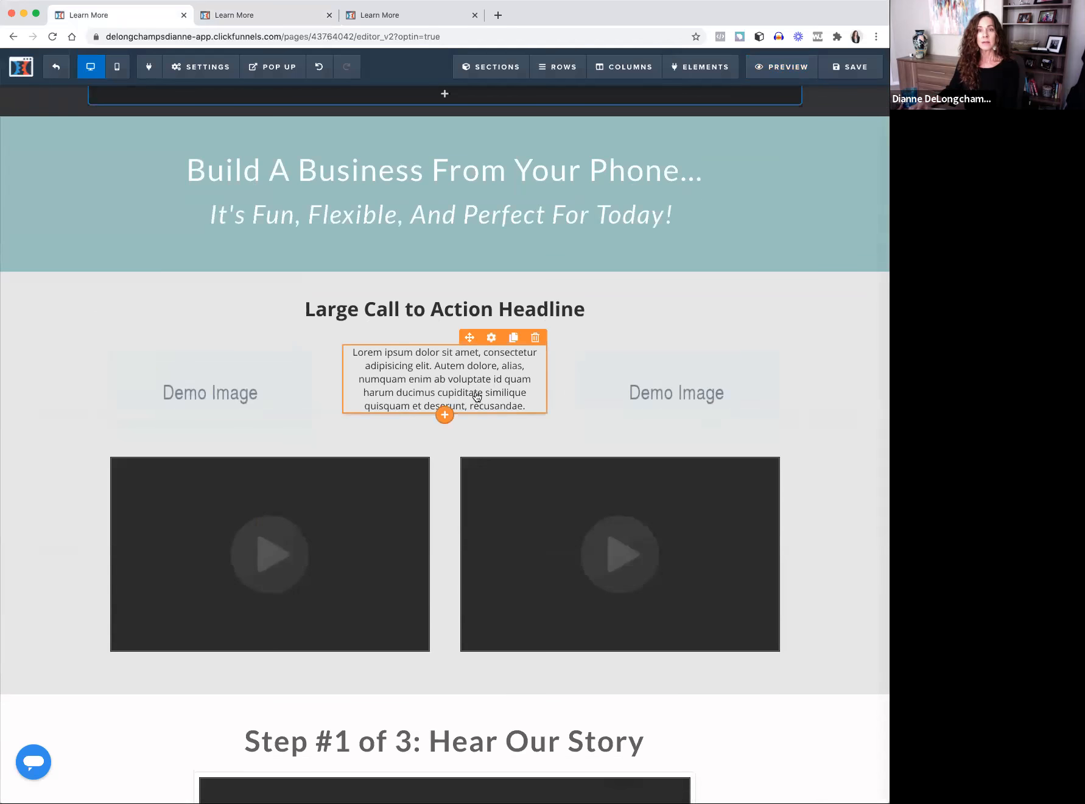
click(492, 339)
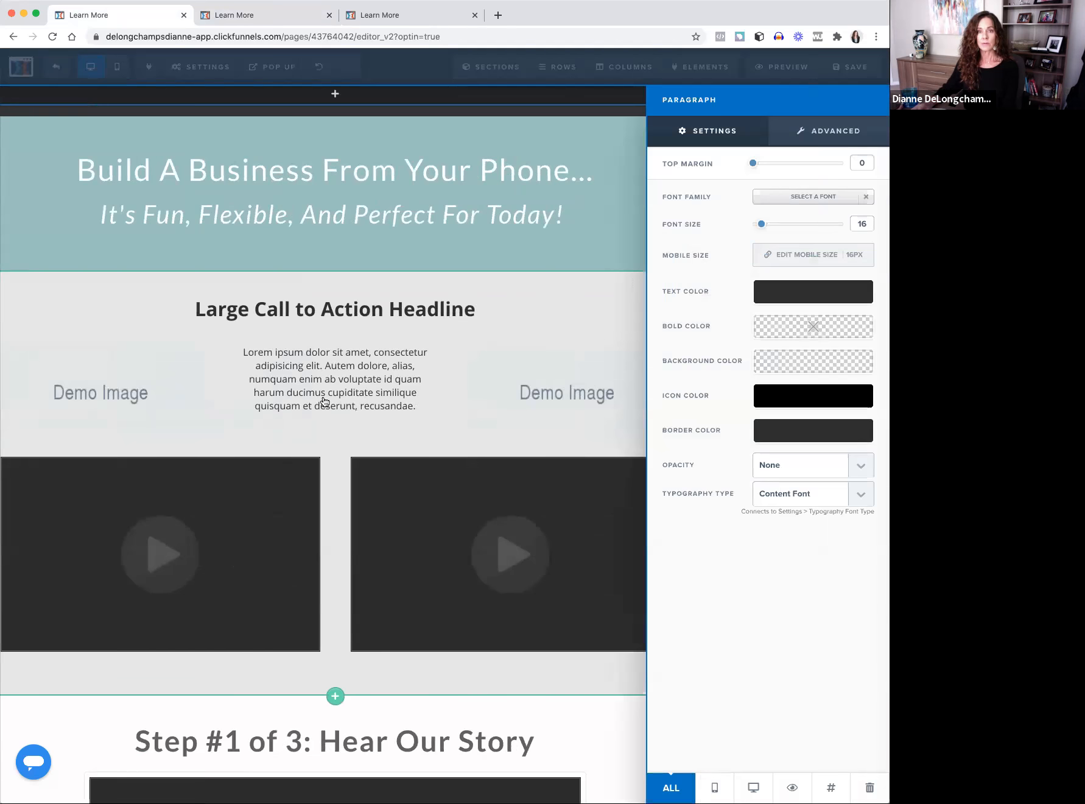
click(405, 408)
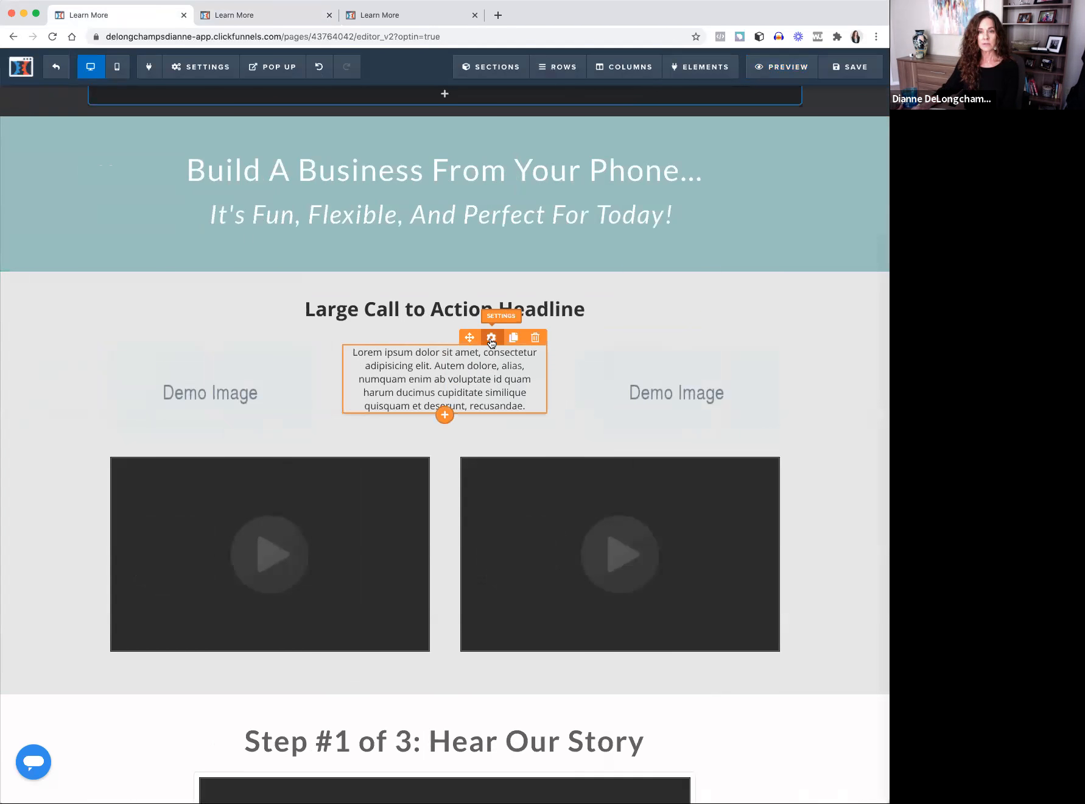
click(492, 339)
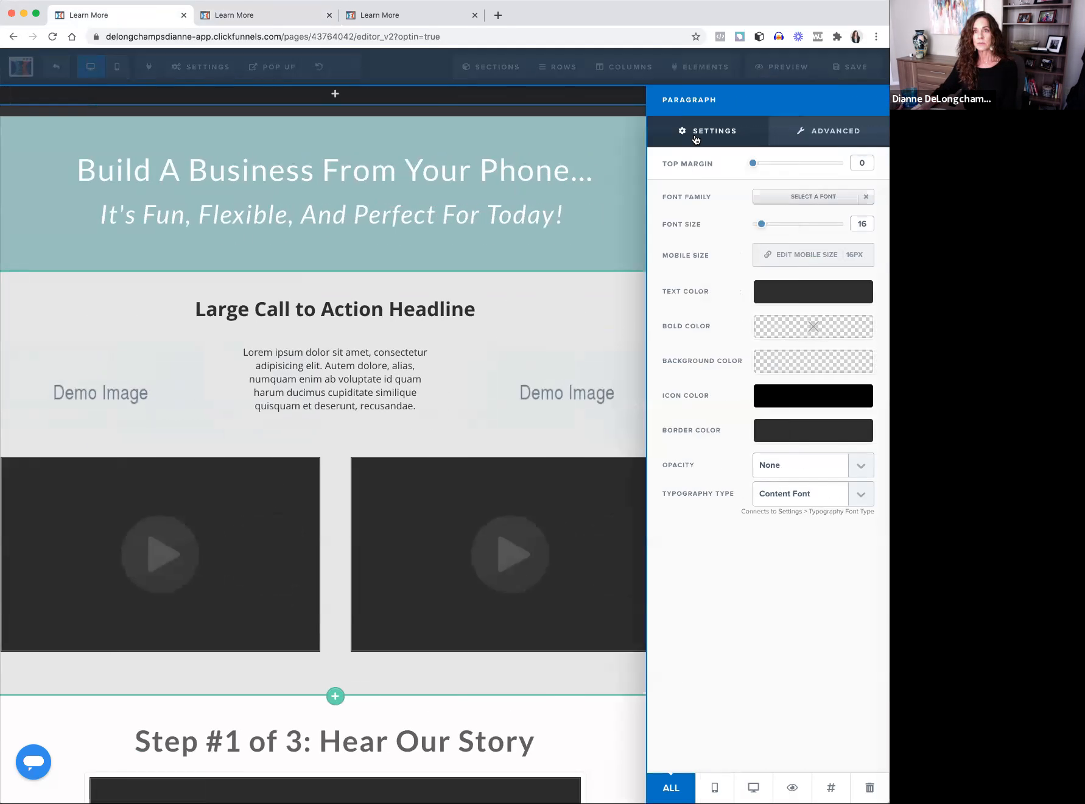
click(395, 392)
mouse_move(509, 368)
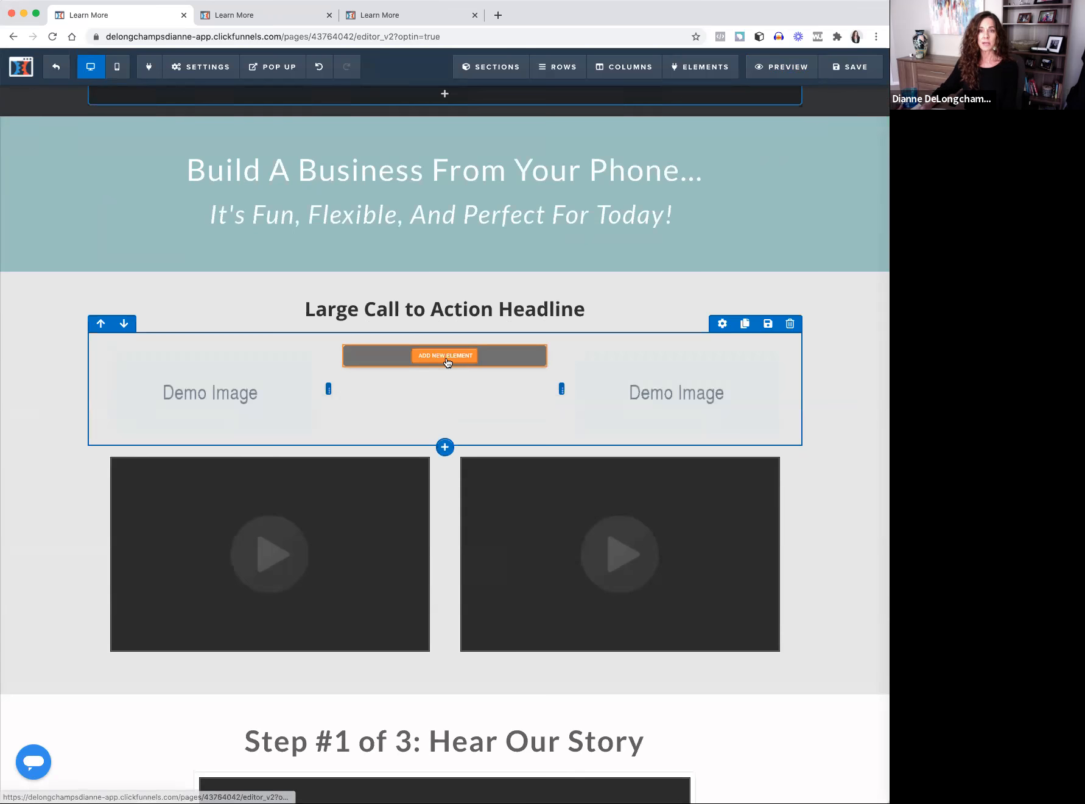
click(446, 357)
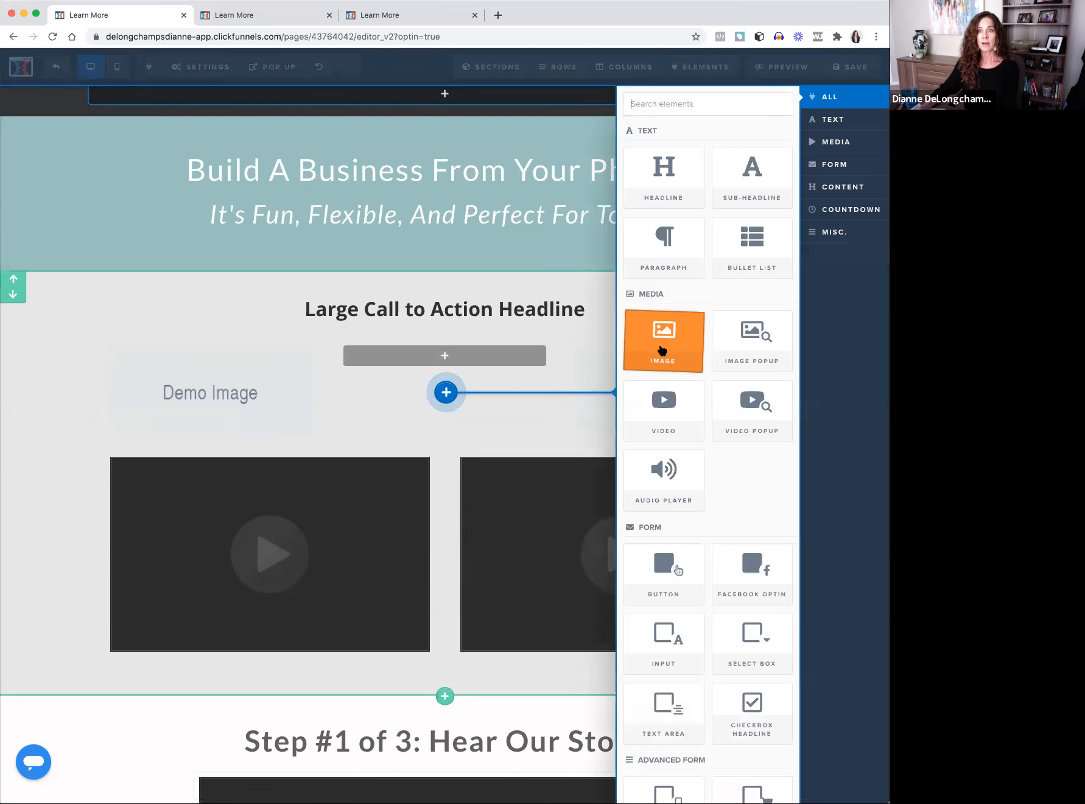
click(662, 350)
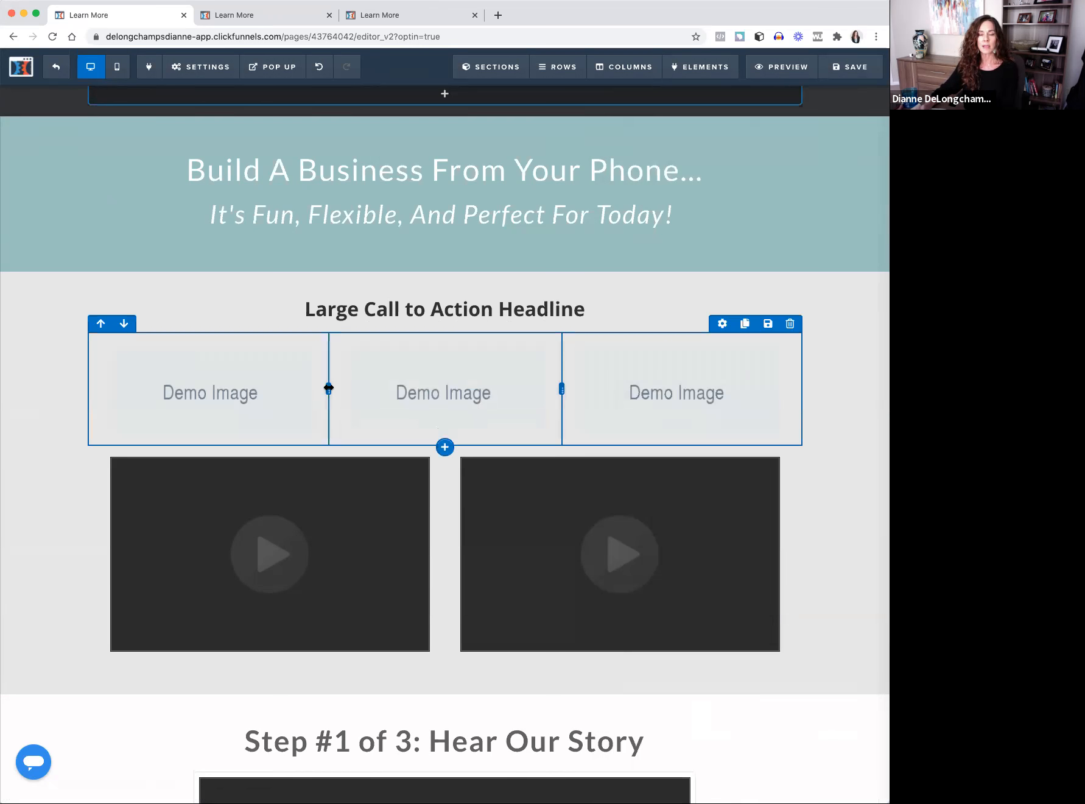
Narrow both outer columns of the three-image row so that the middle column is wider.
drag(329, 388, 261, 386)
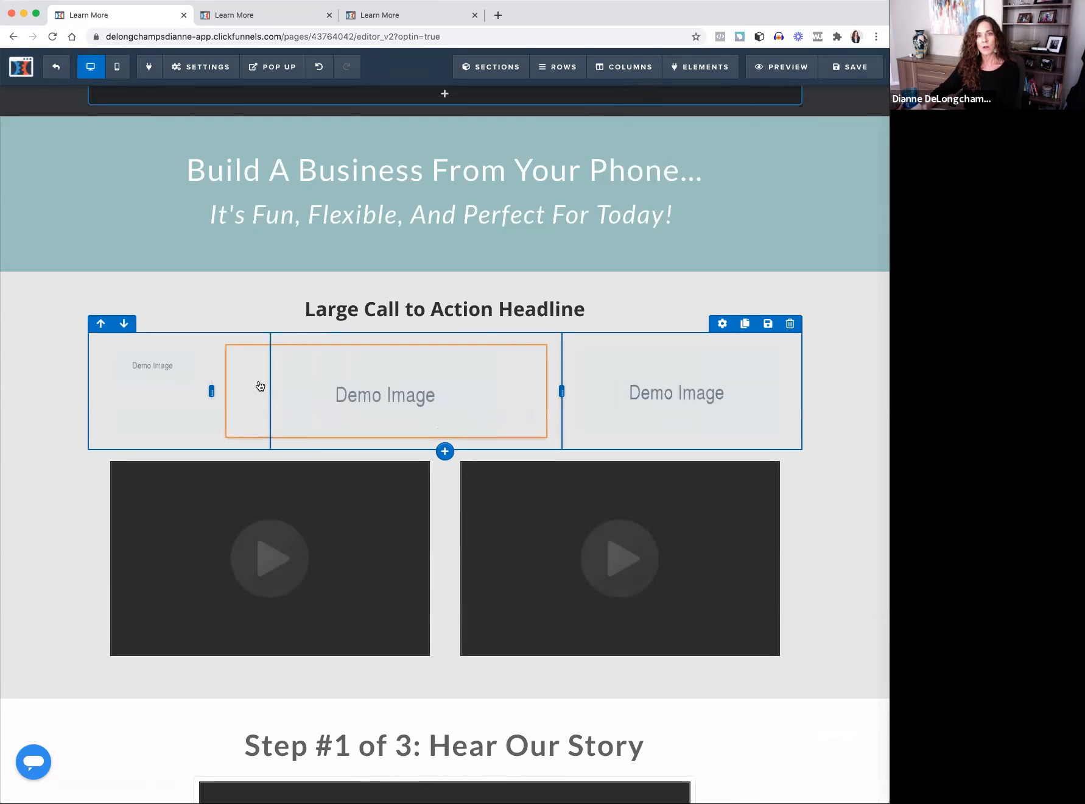
drag(576, 392, 676, 396)
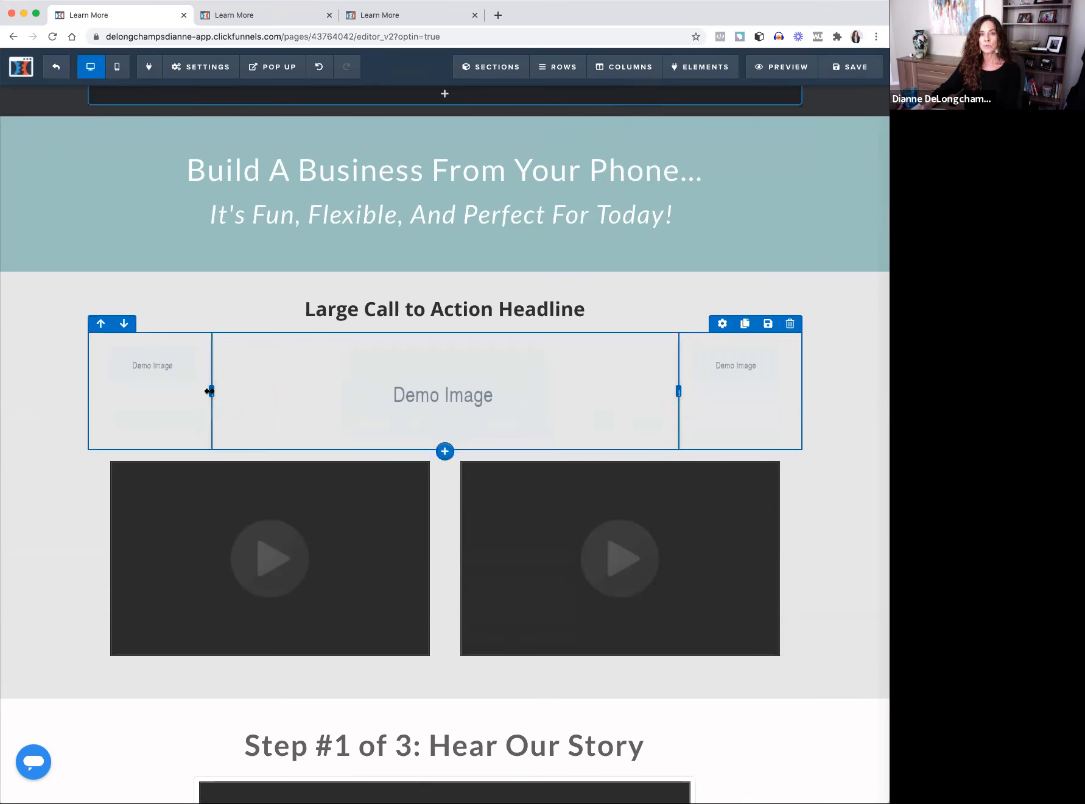
Widen both outer columns of the three-image row so that the middle column becomes narrower.
drag(210, 391, 290, 395)
drag(679, 391, 604, 391)
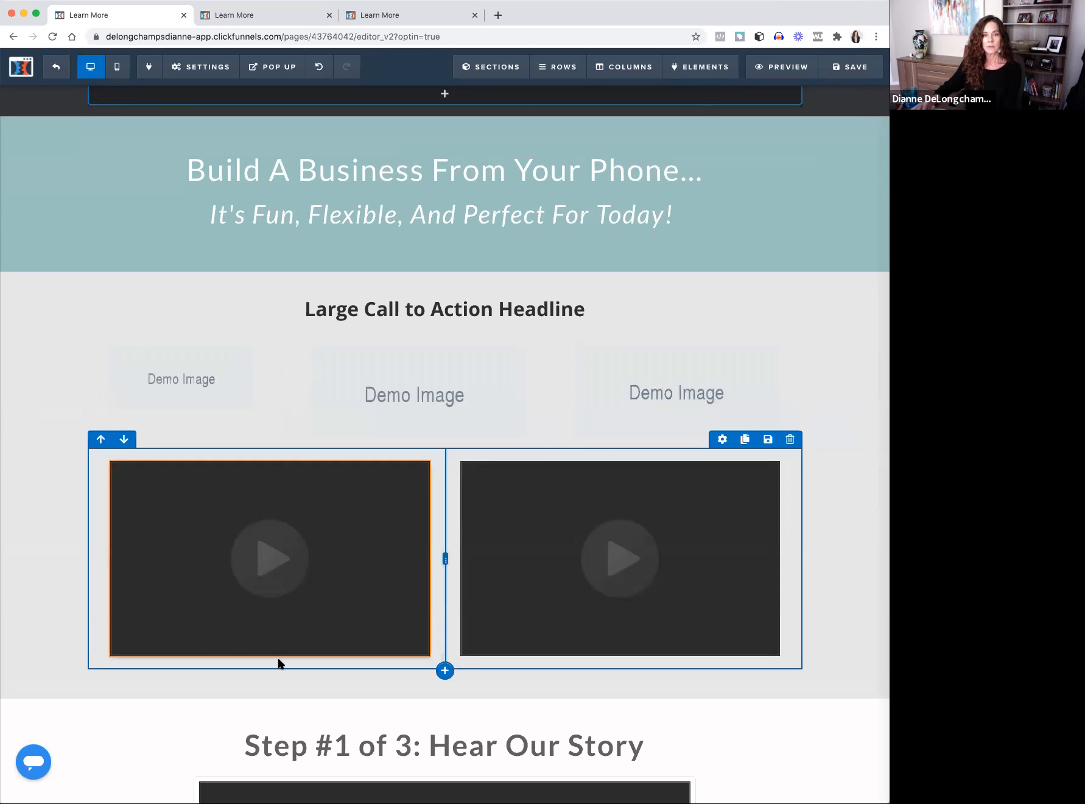
Add a headline element to the left column of the two-video row and place it above the video.
scroll(286, 603, down, 3)
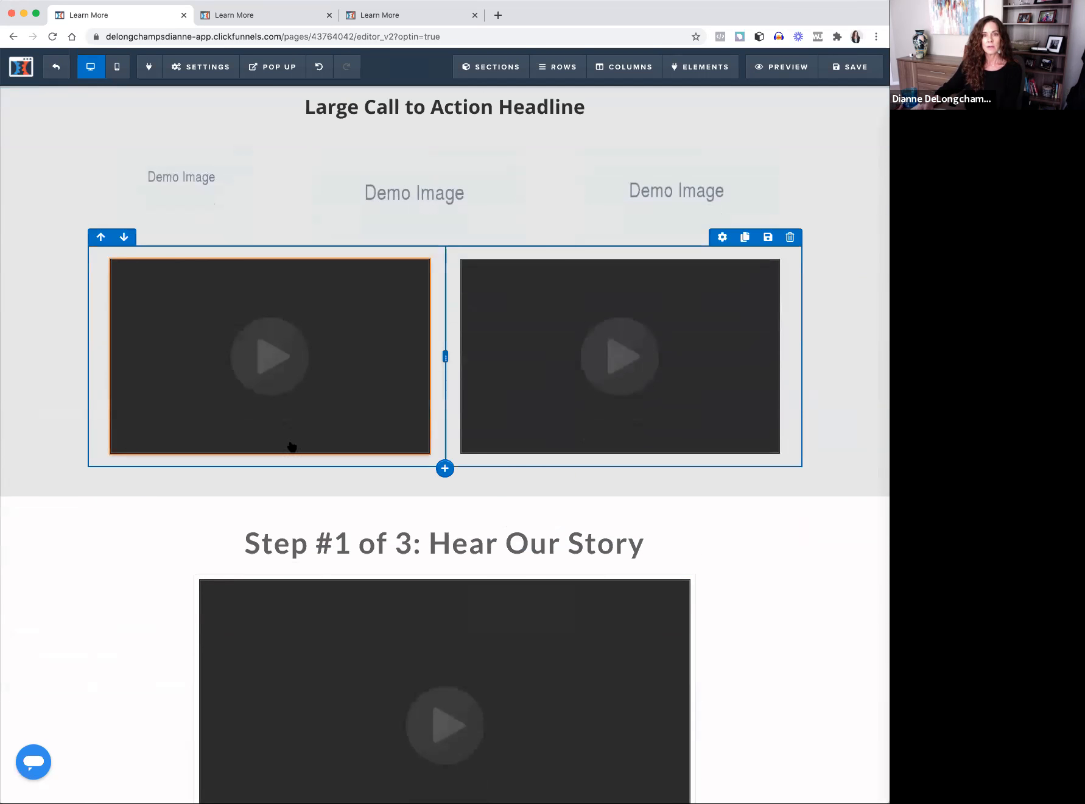
click(269, 453)
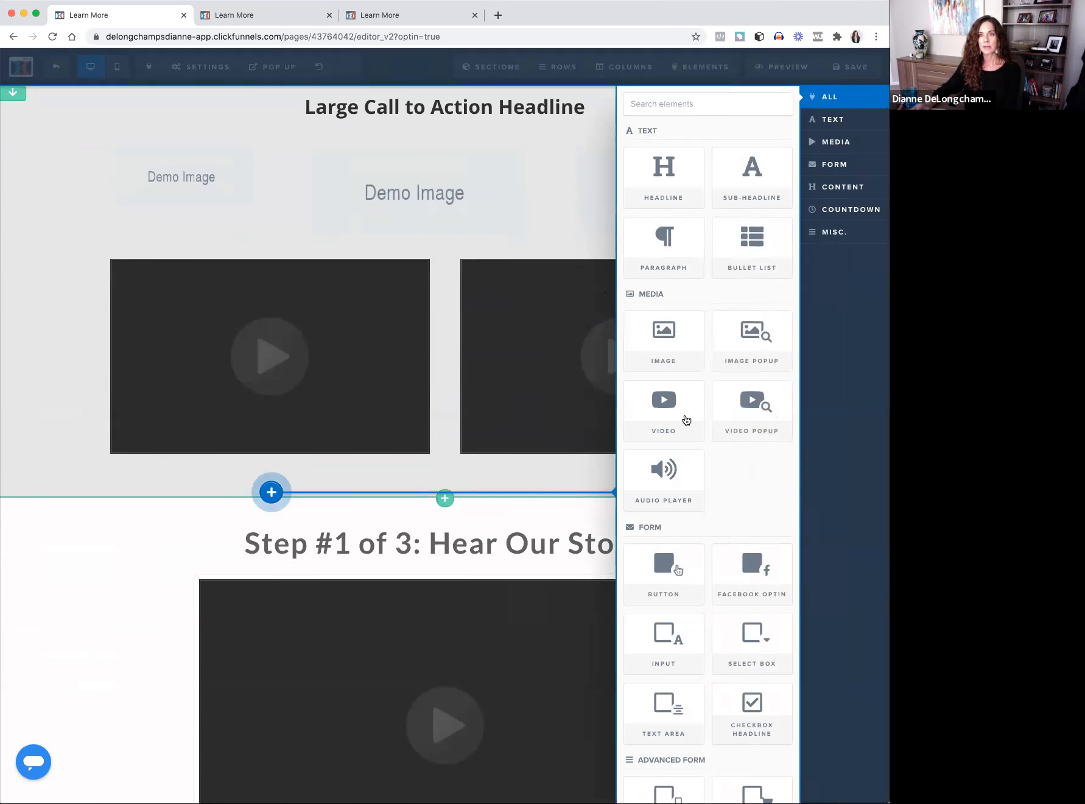
drag(666, 188, 323, 493)
drag(335, 266, 335, 264)
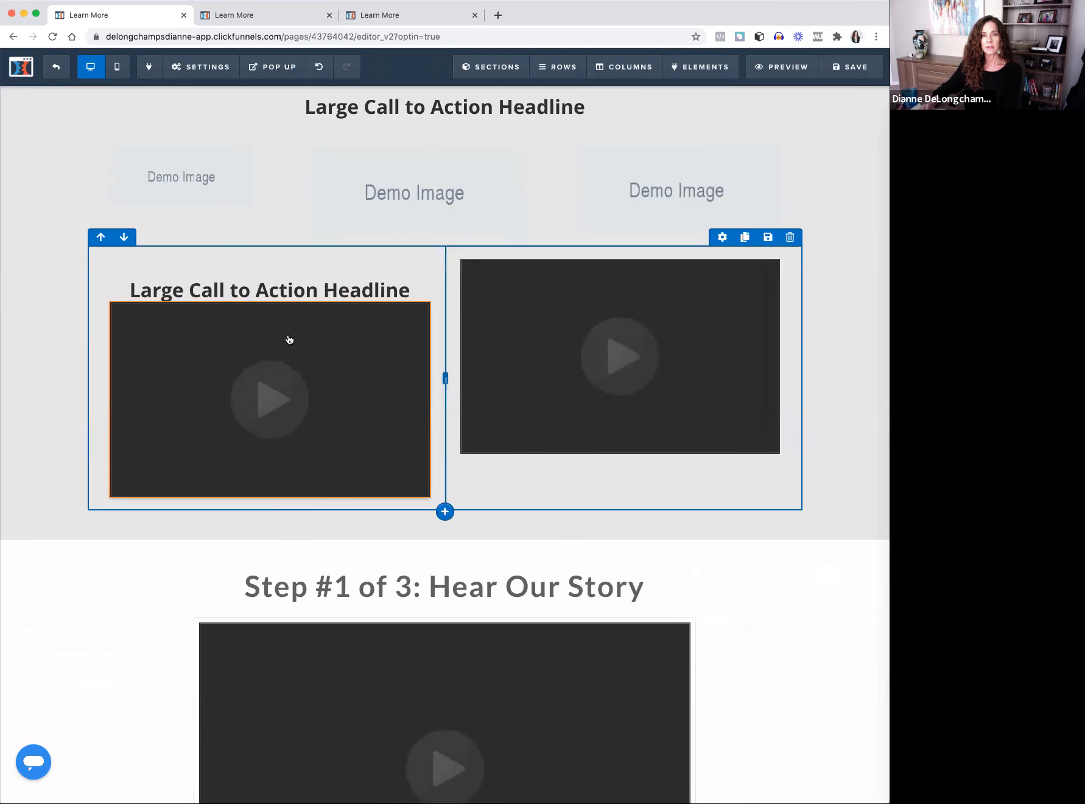
Increase the top margin of the left column's video to leave a gap below its headline.
mouse_move(359, 323)
click(375, 295)
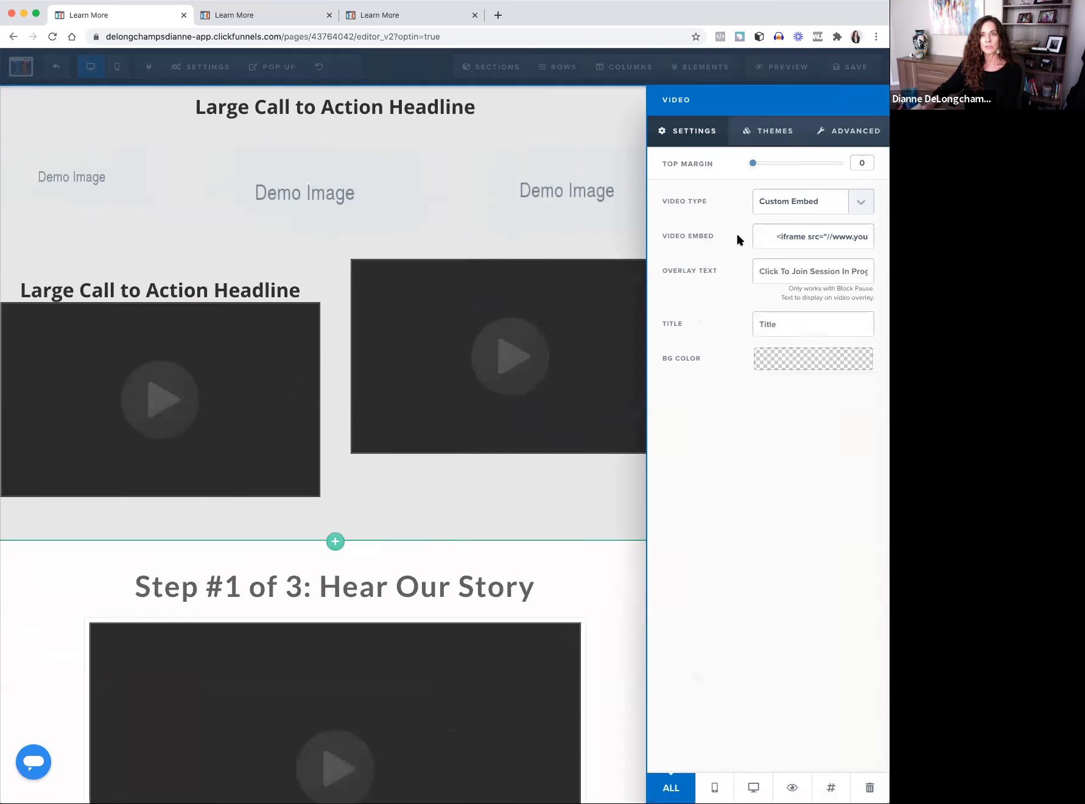
drag(750, 165, 784, 163)
click(589, 501)
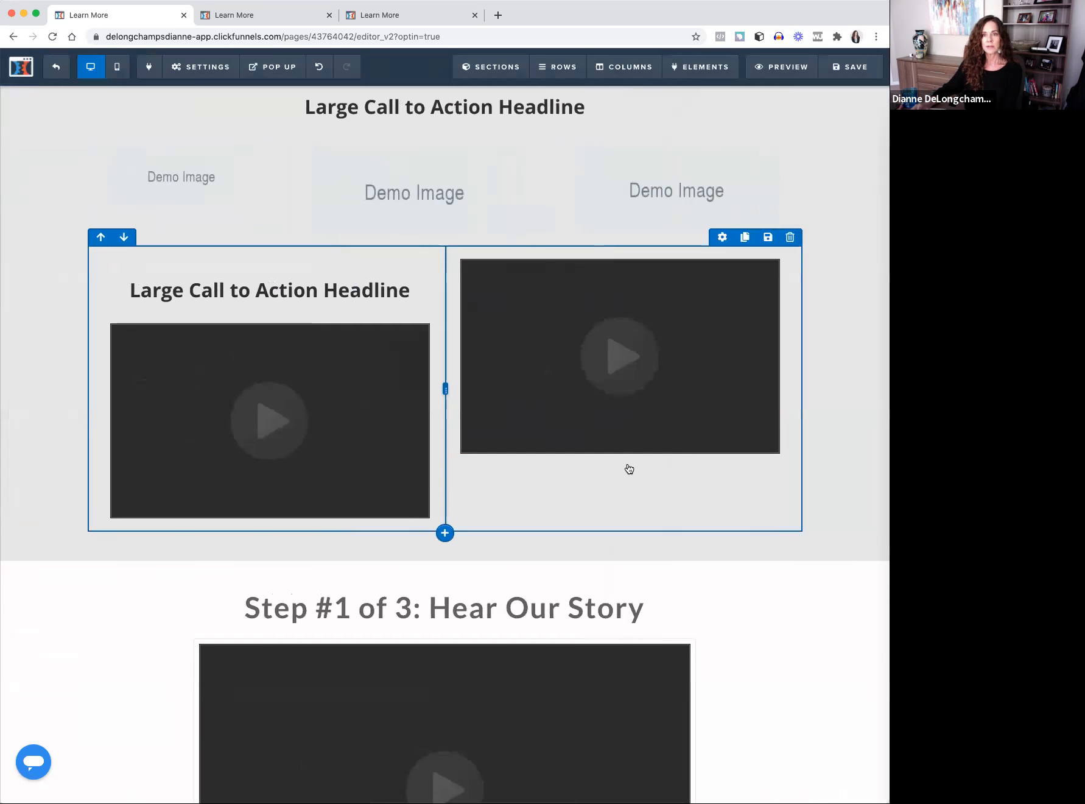